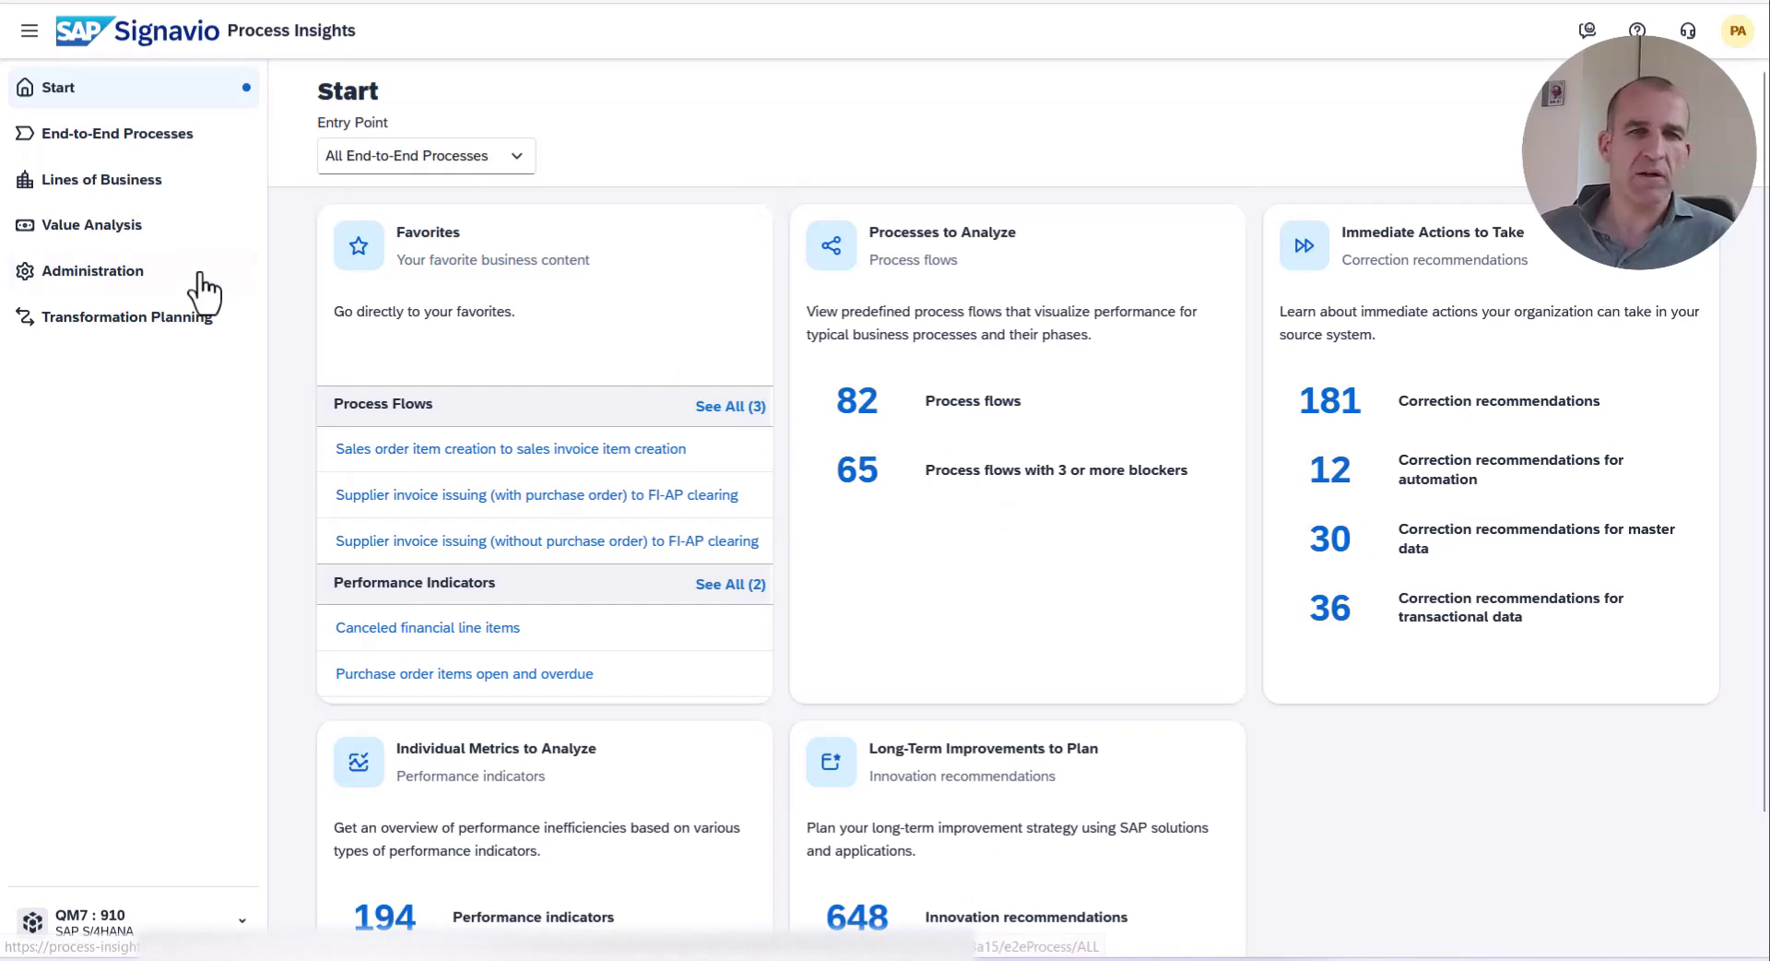
- Show the Access Configuration table in Administration, listing every system's policies and authorized users
{"action": "left_click", "coordinate": [109, 277]}
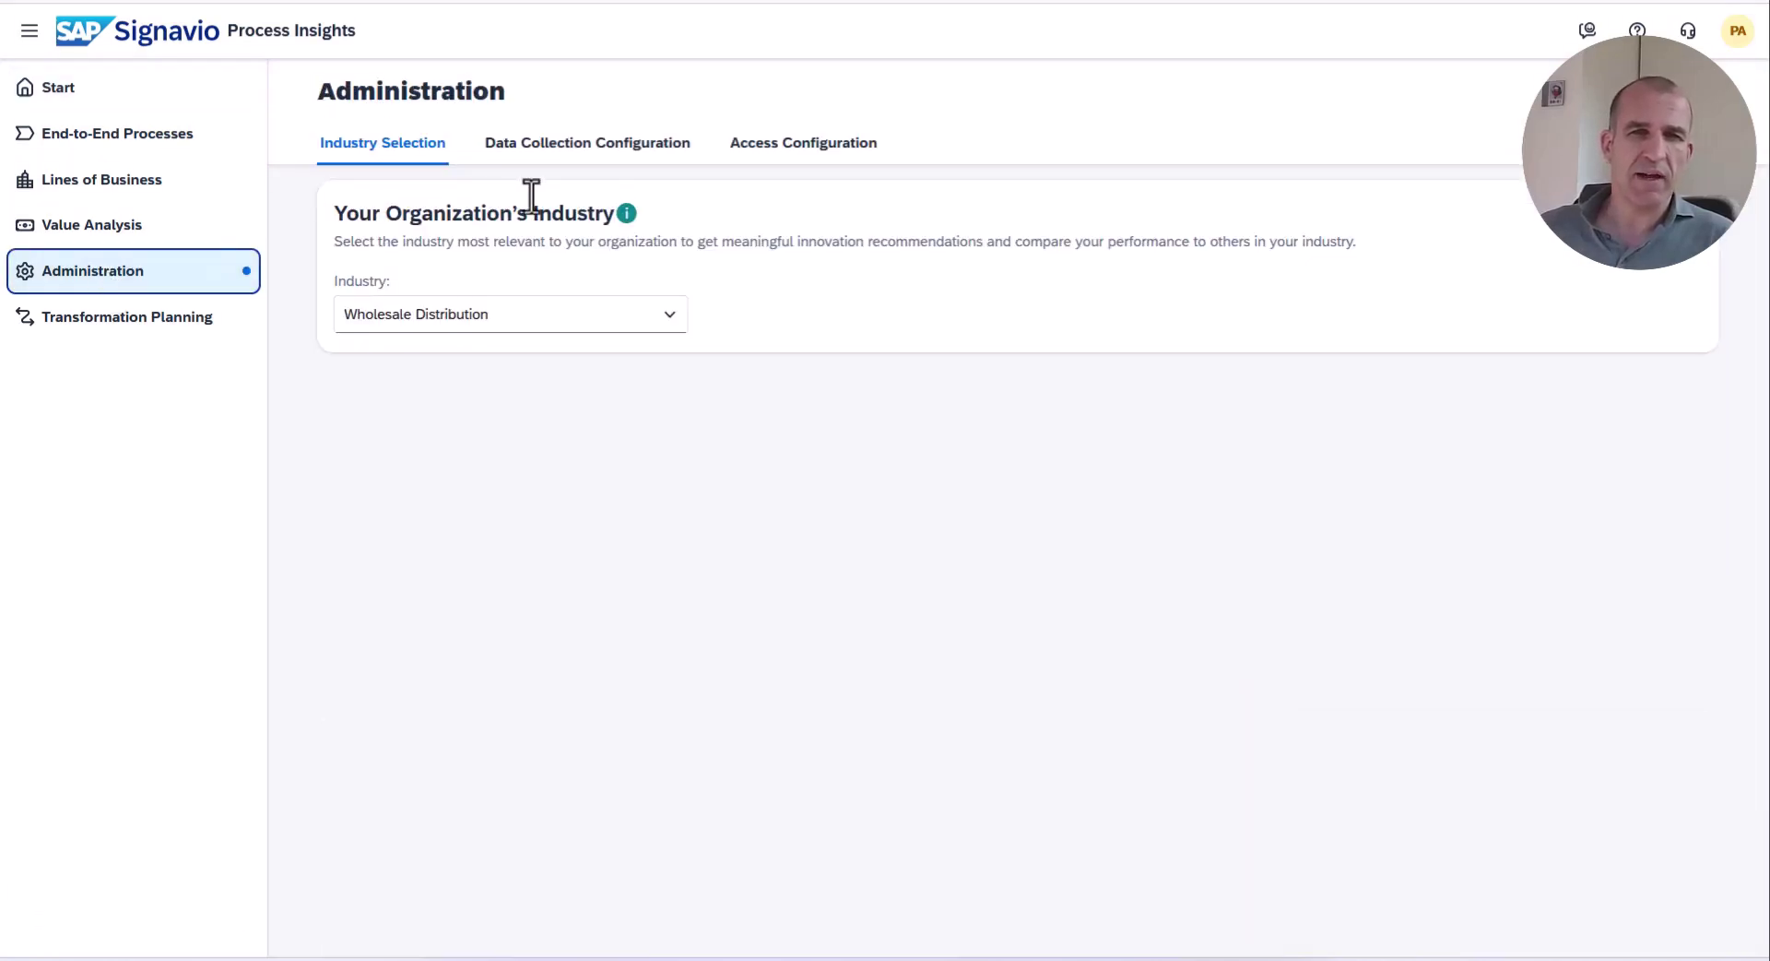
{"action": "left_click", "coordinate": [815, 163]}
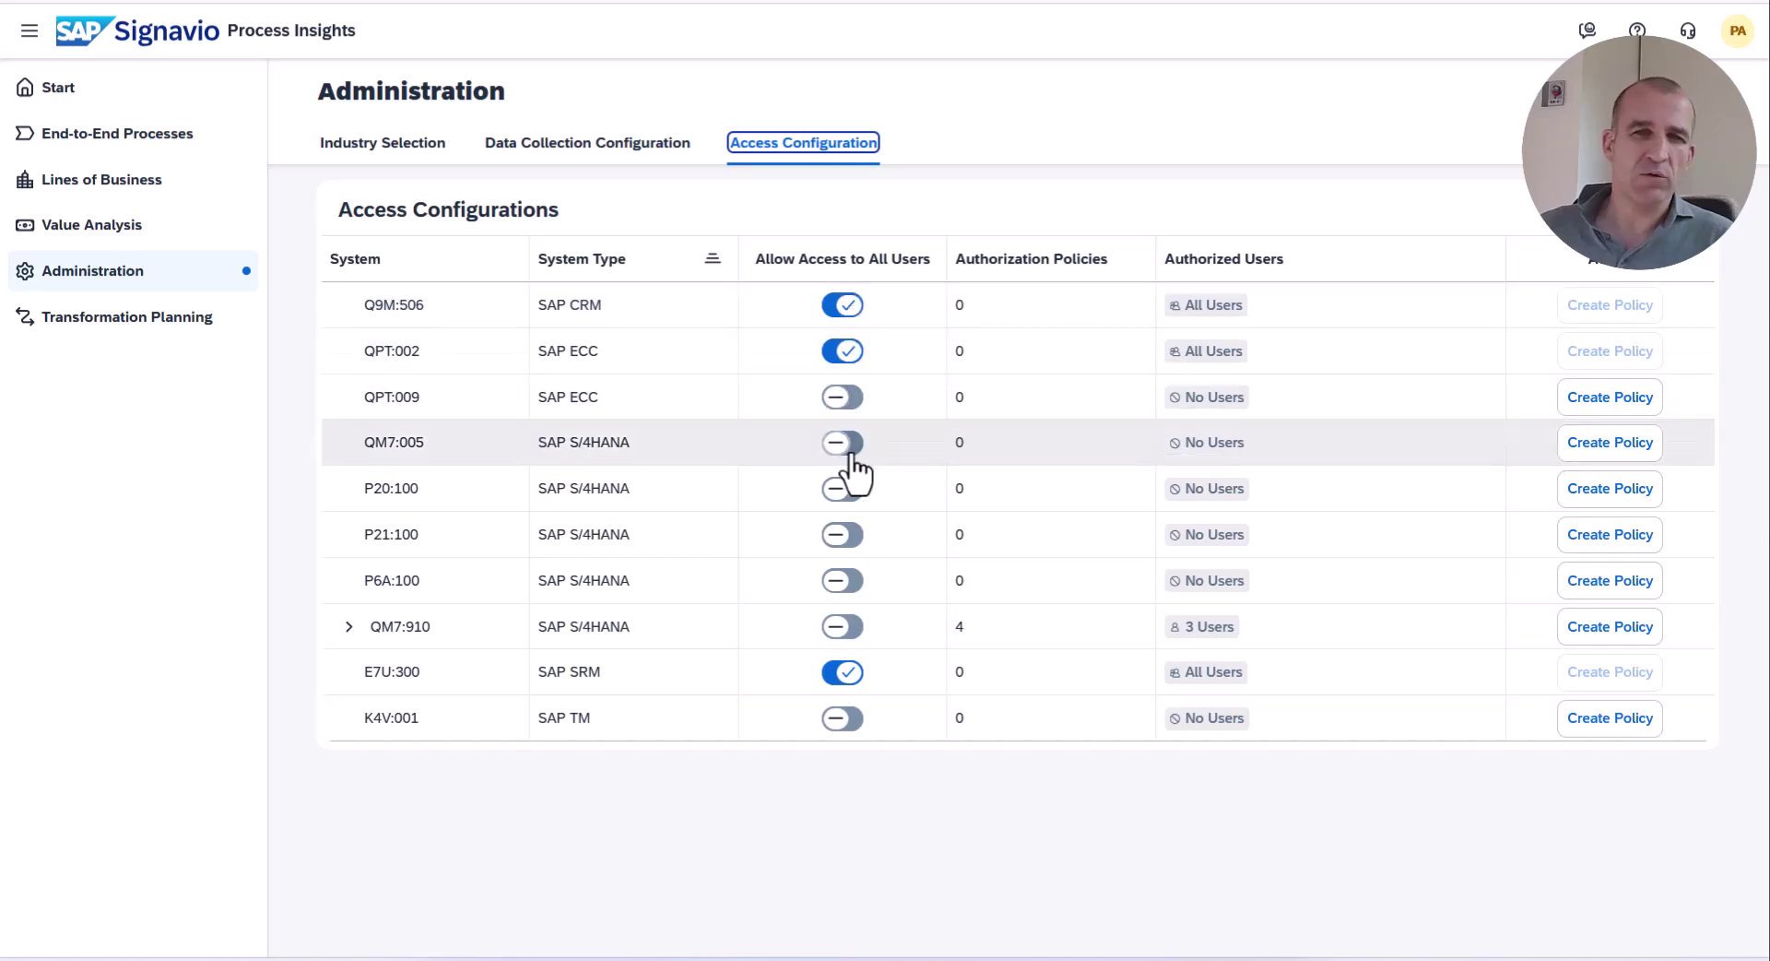
- Expand QM7:910 to list its authorization policies, including CO: R1* PL: SPP* SO: *100*
{"action": "left_click", "coordinate": [349, 627]}
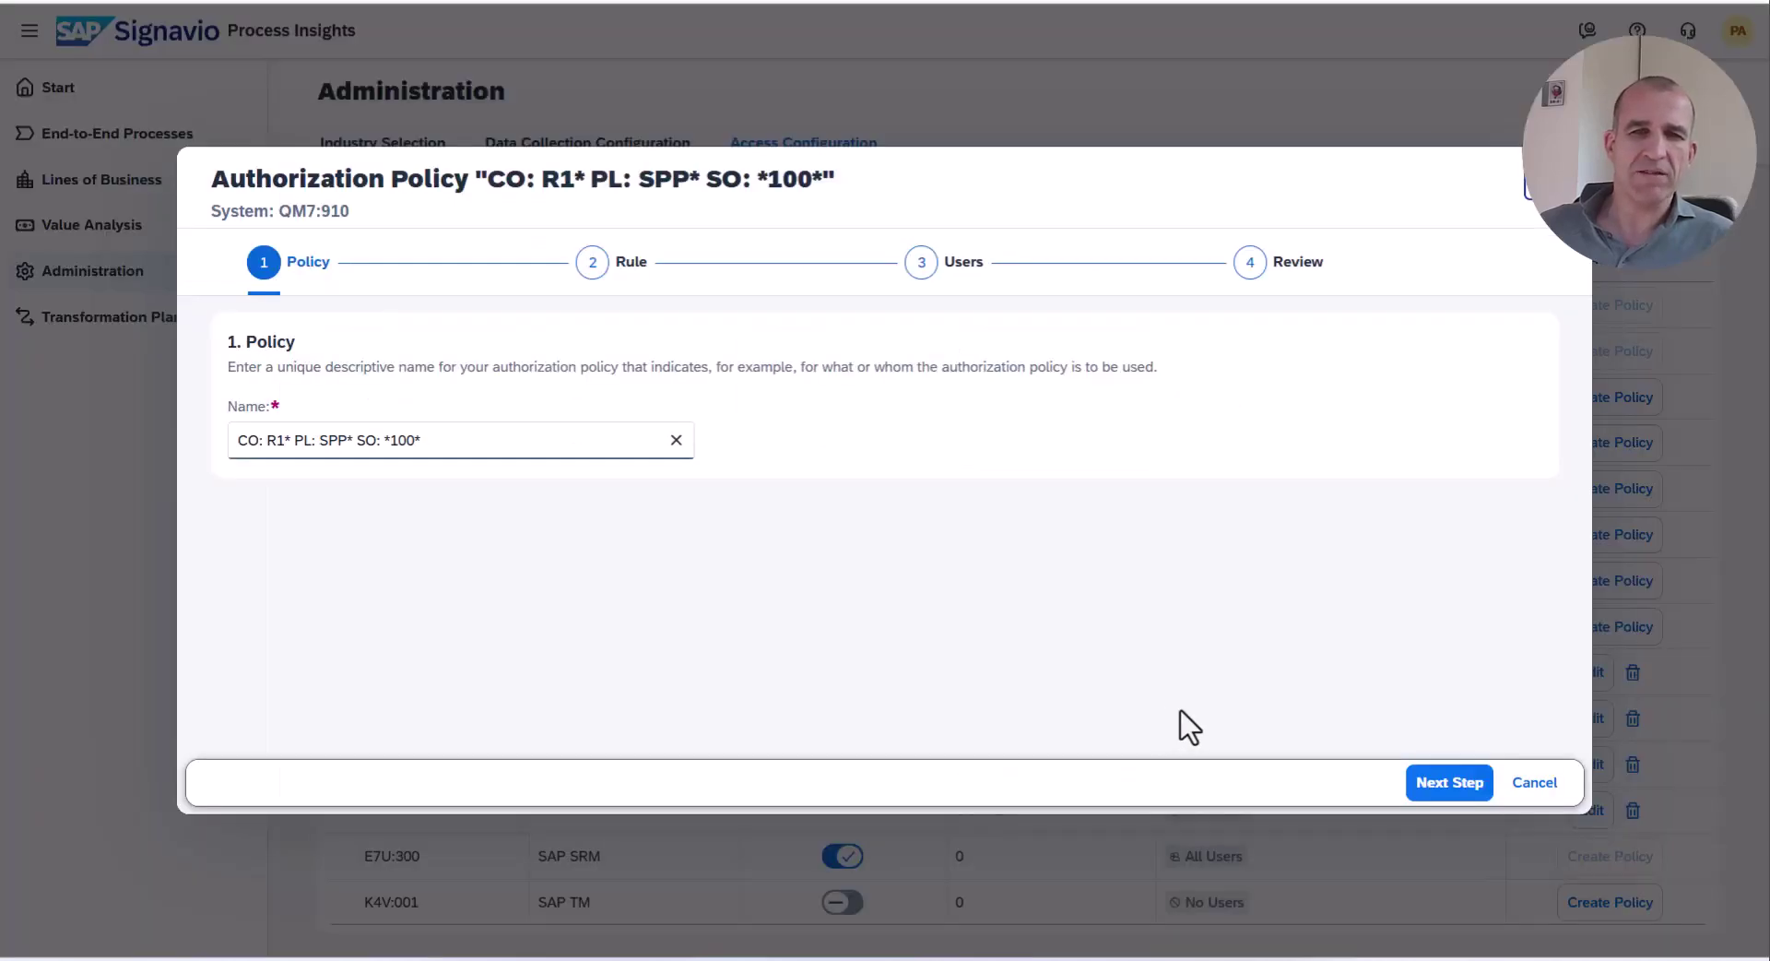
- On the Rule step, show only the selected 11 Company Codes, 7 Plants and 7 Sales Orgs
{"action": "left_click", "coordinate": [593, 262]}
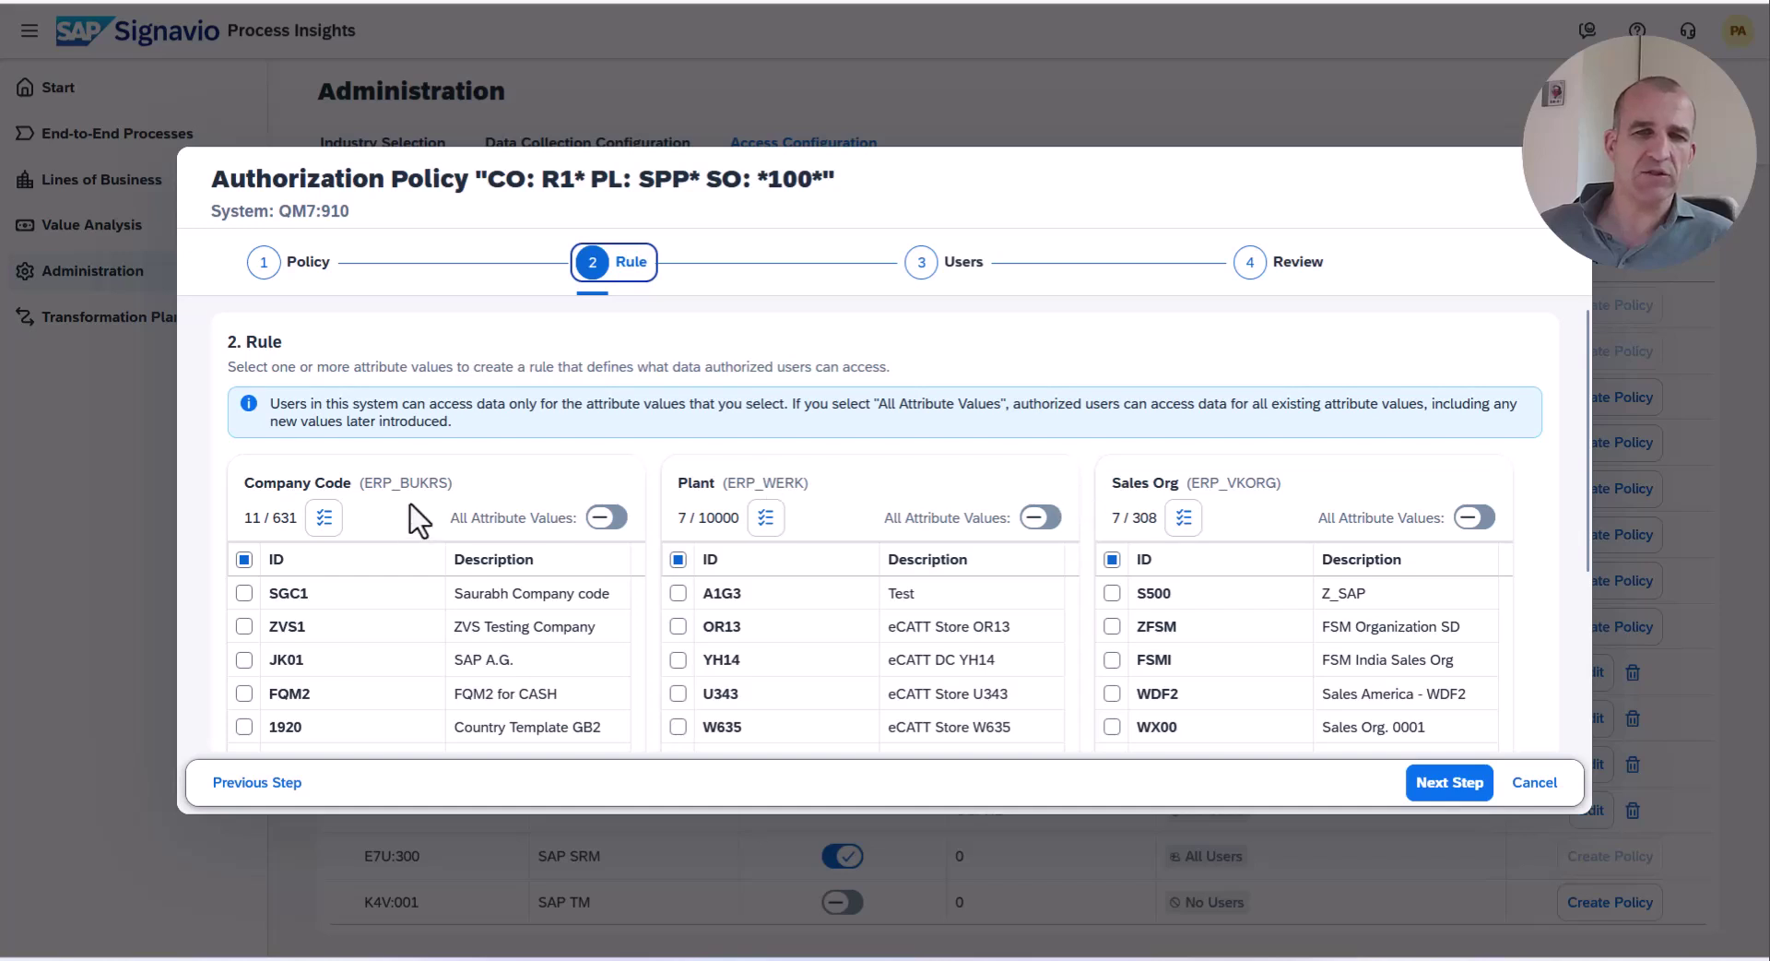
{"action": "left_click", "coordinate": [328, 524]}
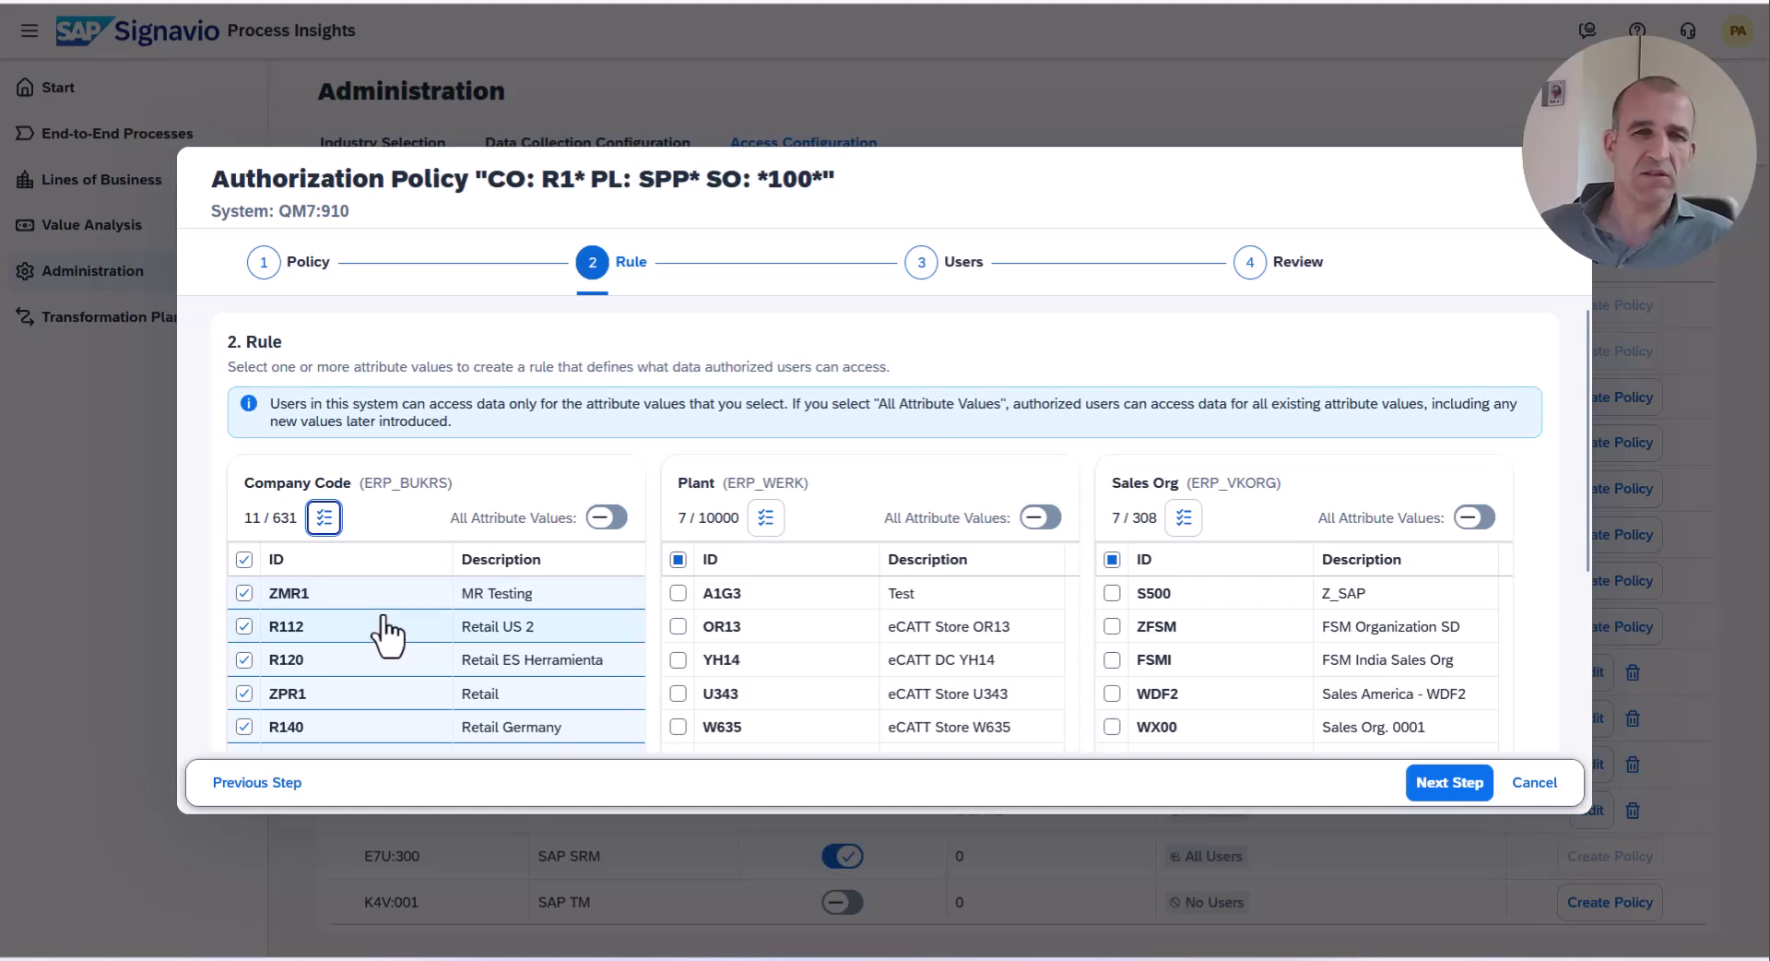
{"action": "scroll", "coordinate": [387, 634], "scroll_direction": "down", "scroll_amount": 3}
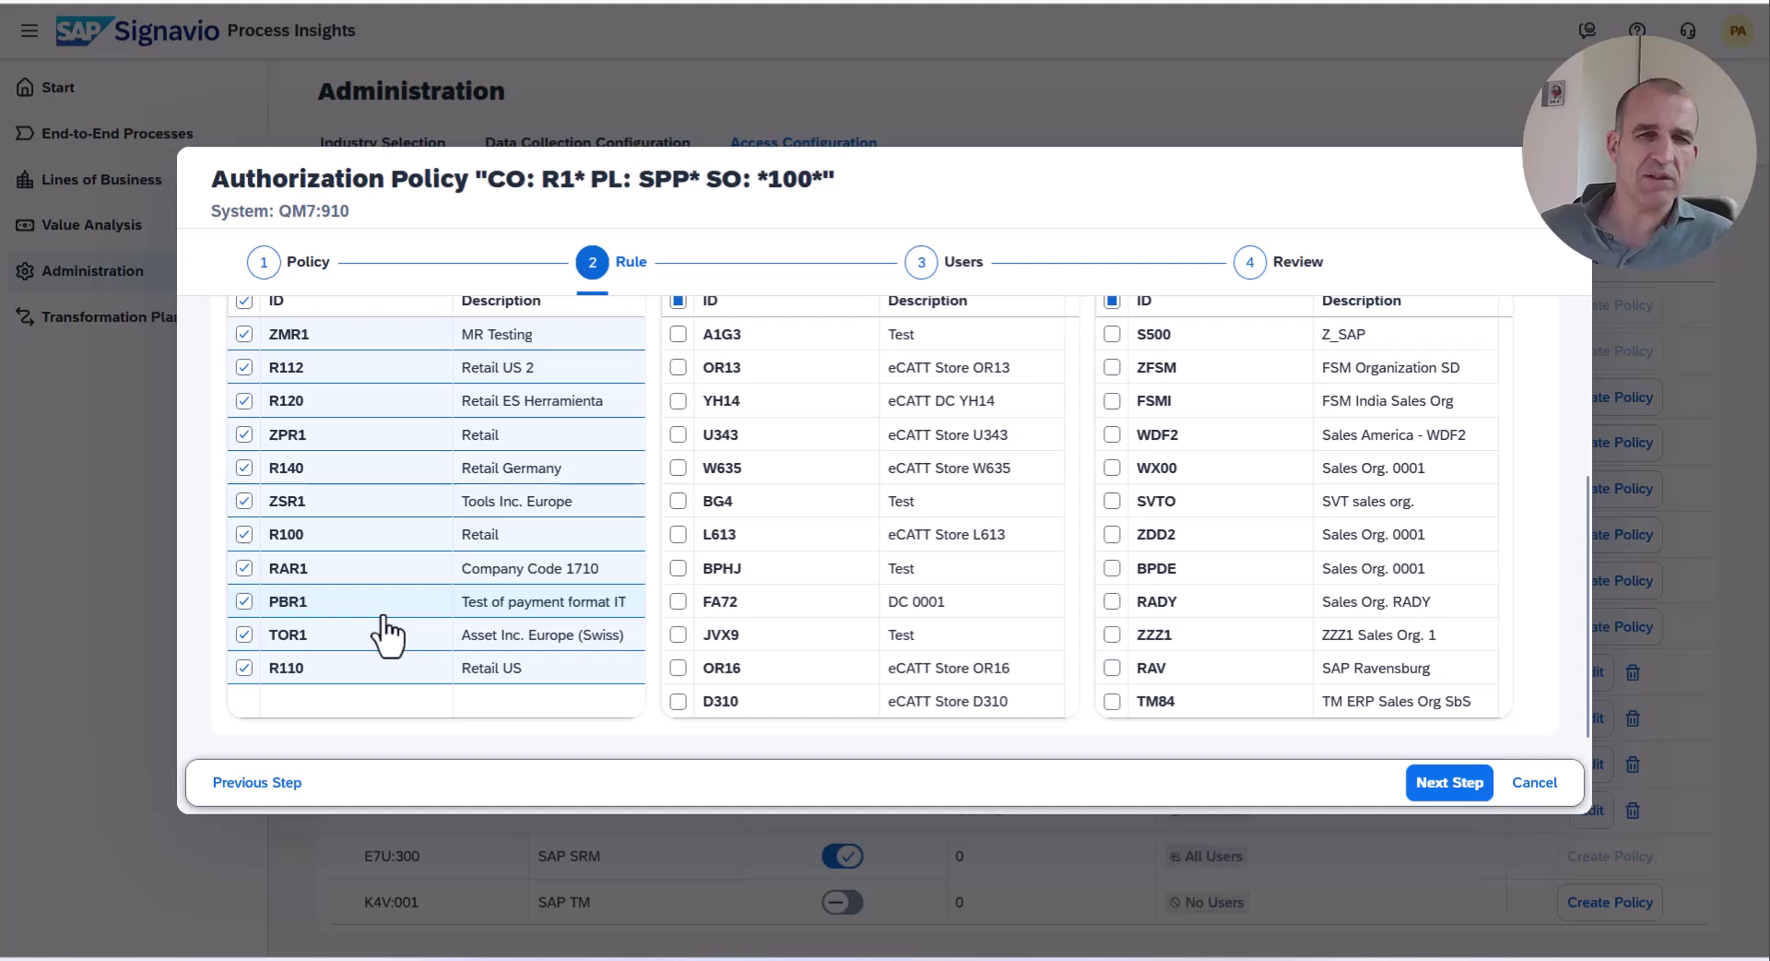
{"action": "scroll", "coordinate": [387, 634], "scroll_direction": "up", "scroll_amount": 3}
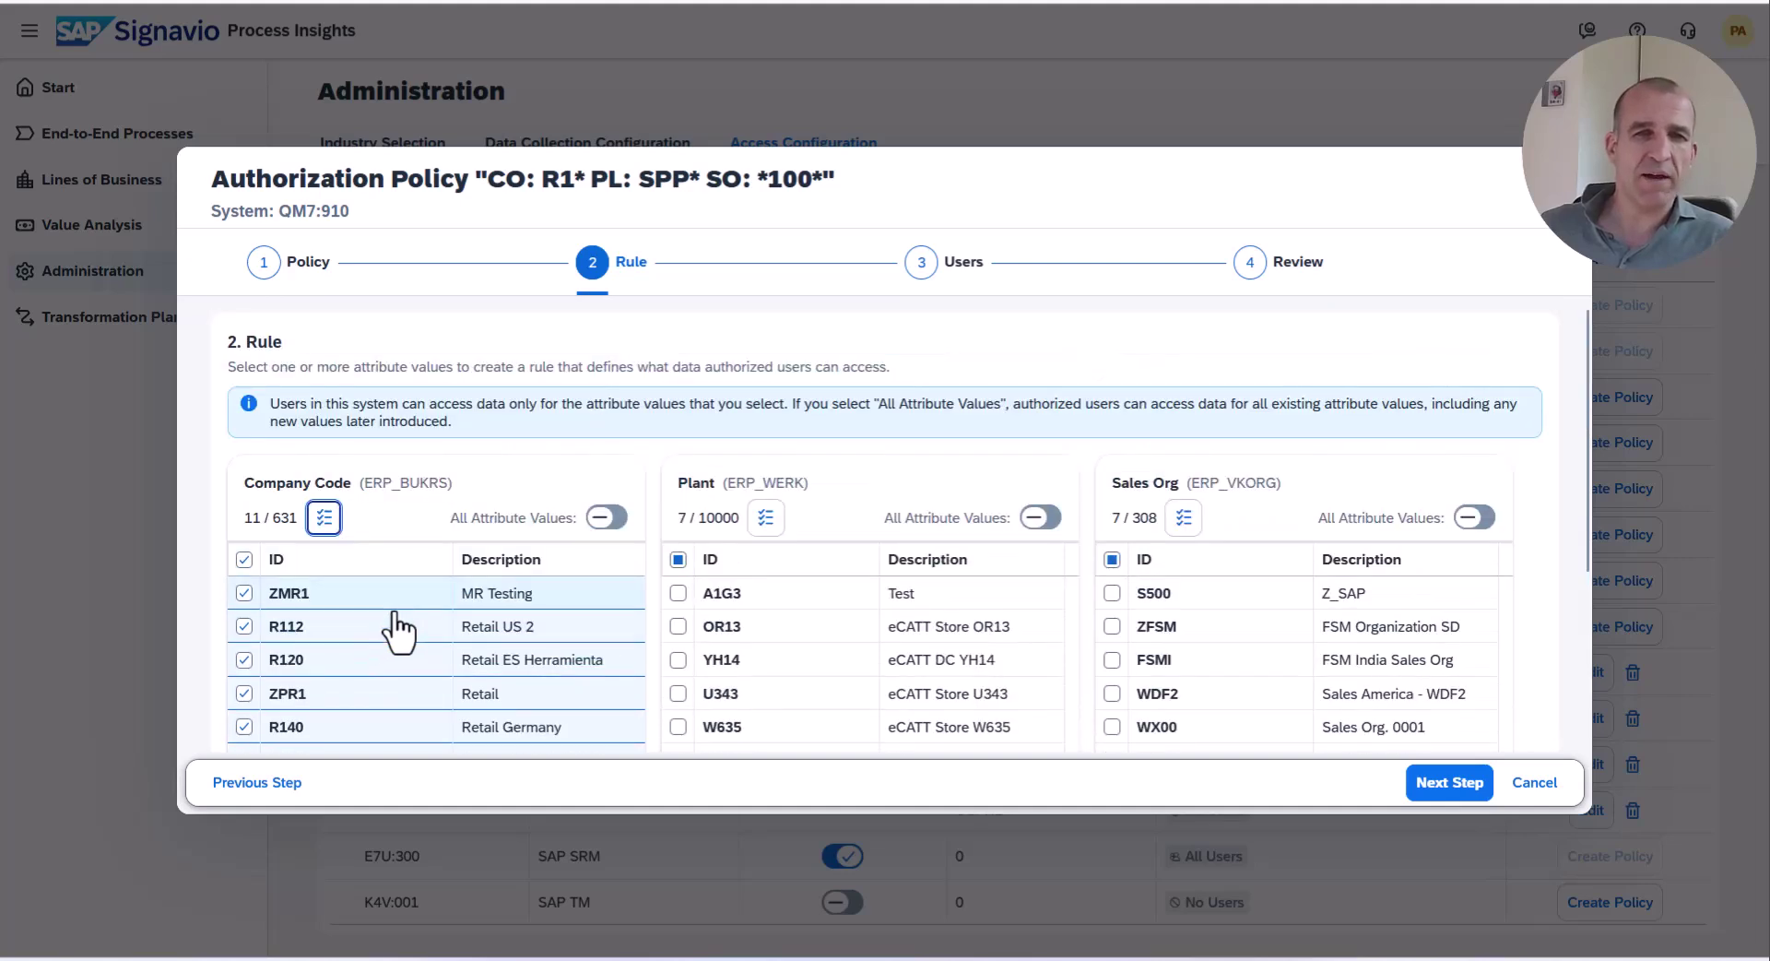
{"action": "left_click", "coordinate": [763, 523]}
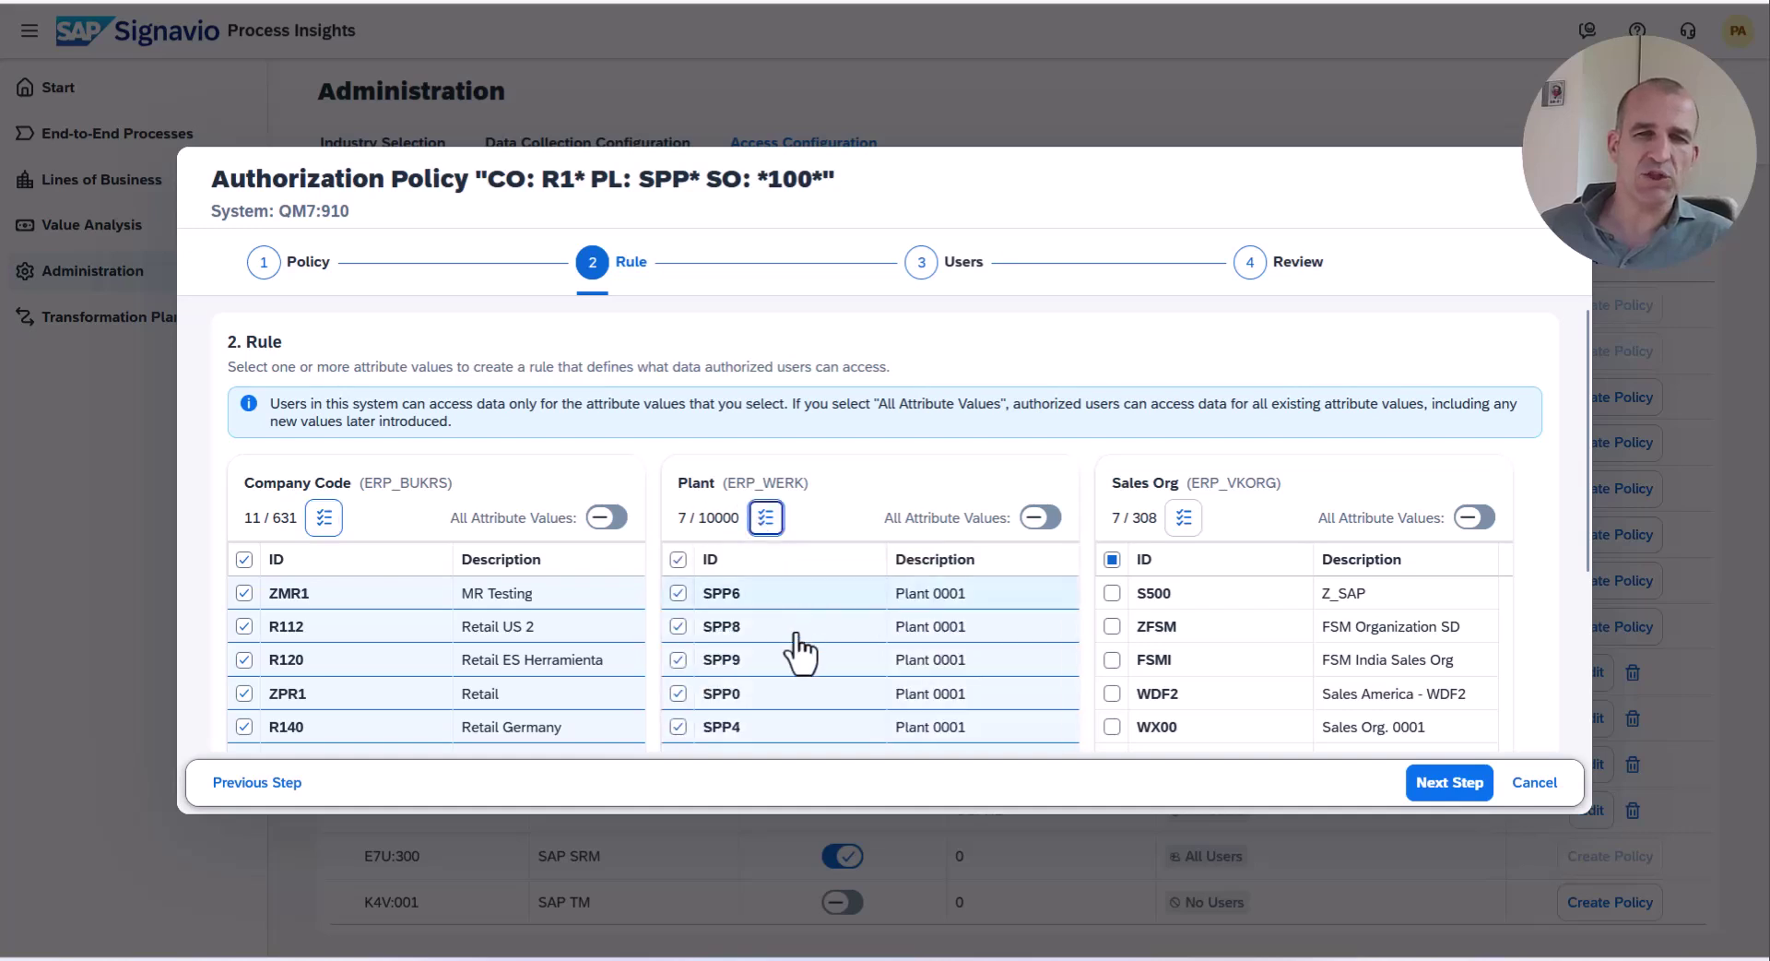
{"action": "scroll", "coordinate": [794, 657], "scroll_direction": "down", "scroll_amount": 2}
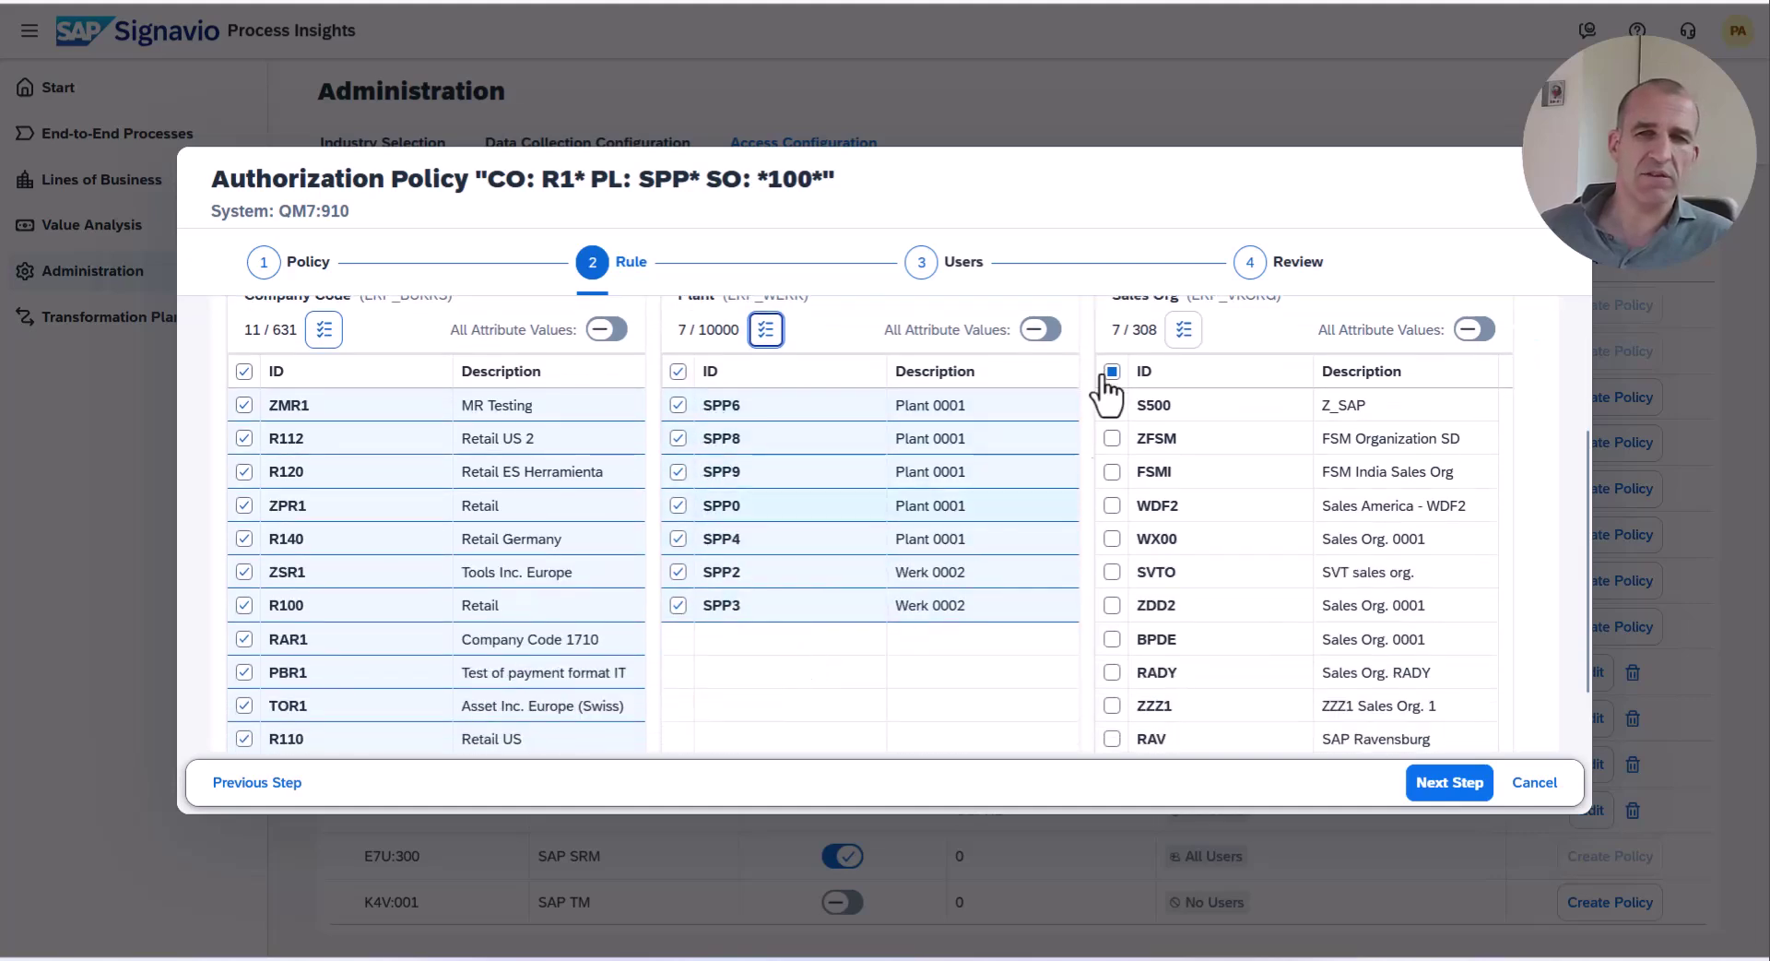
{"action": "scroll", "coordinate": [1236, 406], "scroll_direction": "up", "scroll_amount": 2}
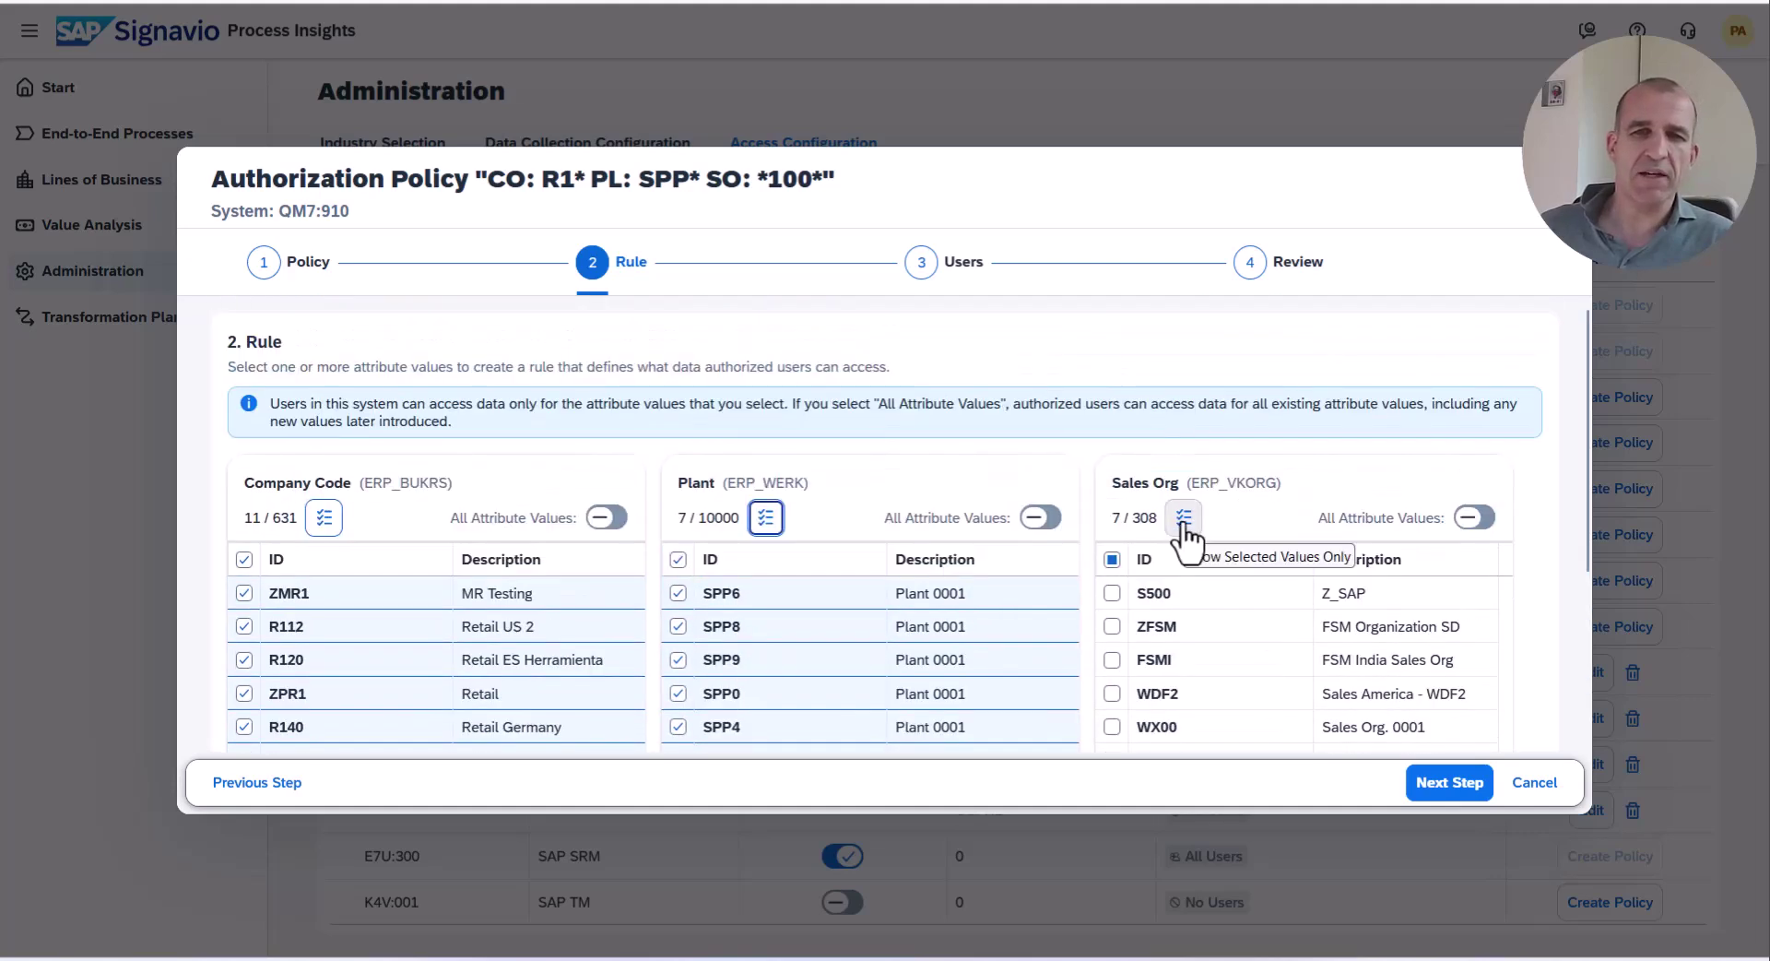
{"action": "left_click", "coordinate": [1184, 519]}
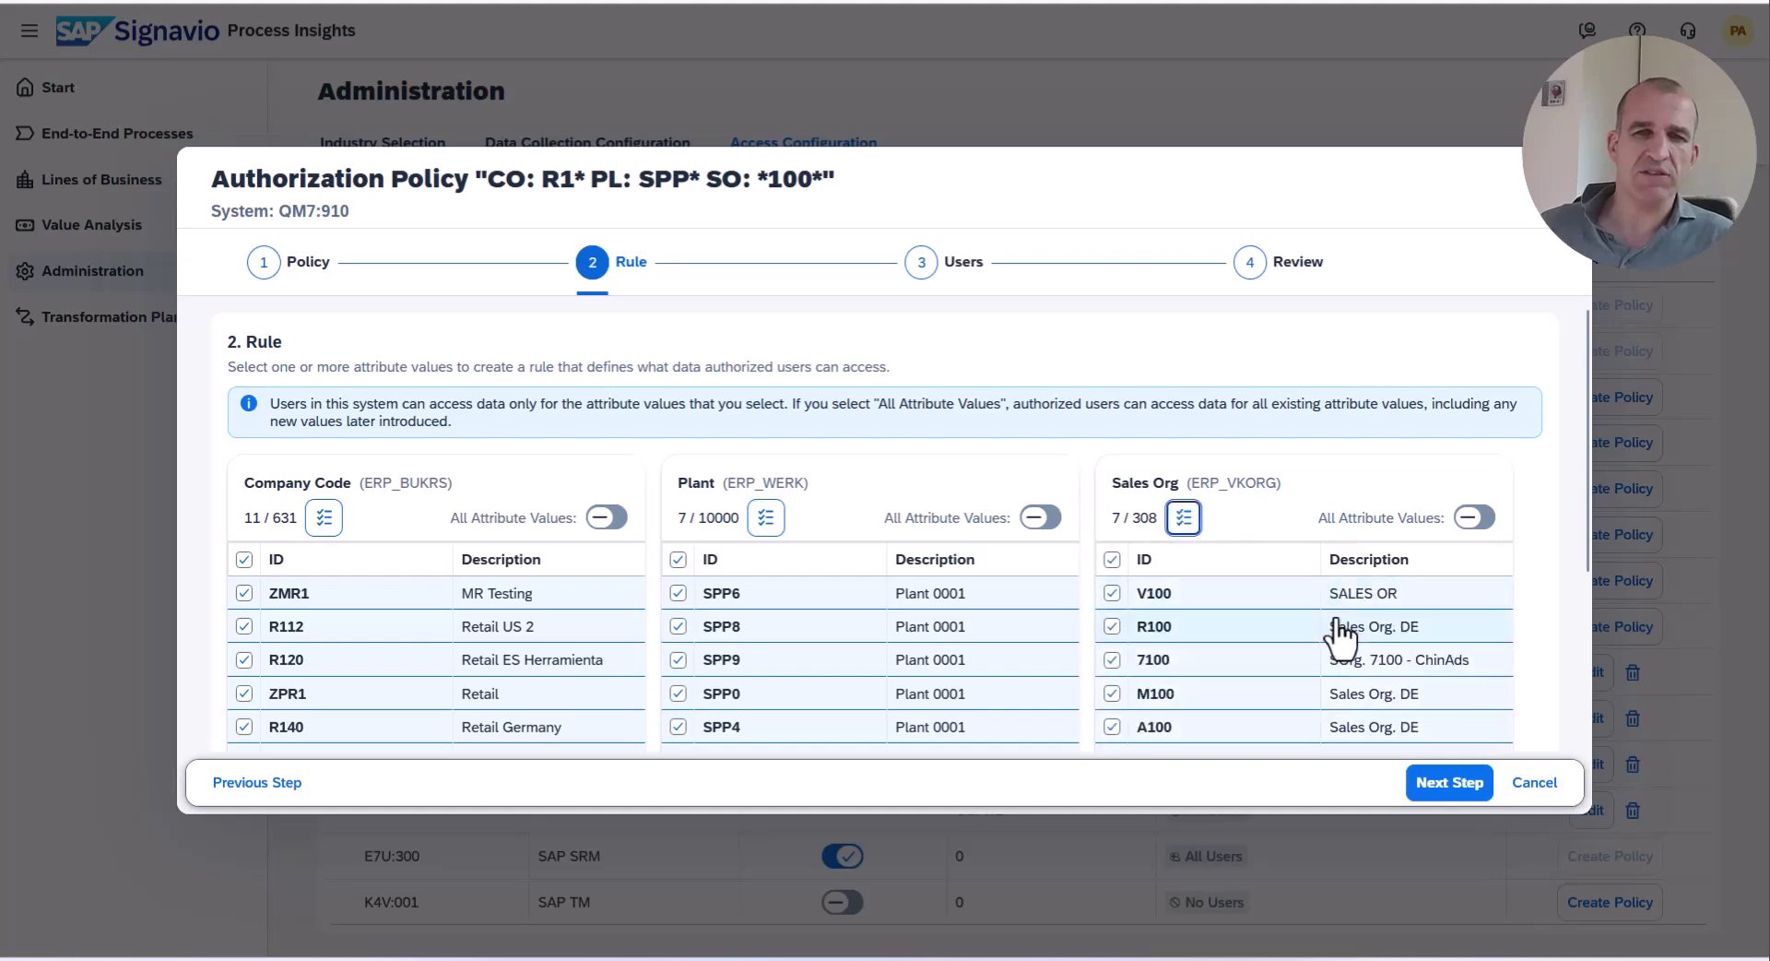
{"action": "scroll", "coordinate": [1328, 627], "scroll_direction": "down", "scroll_amount": 3}
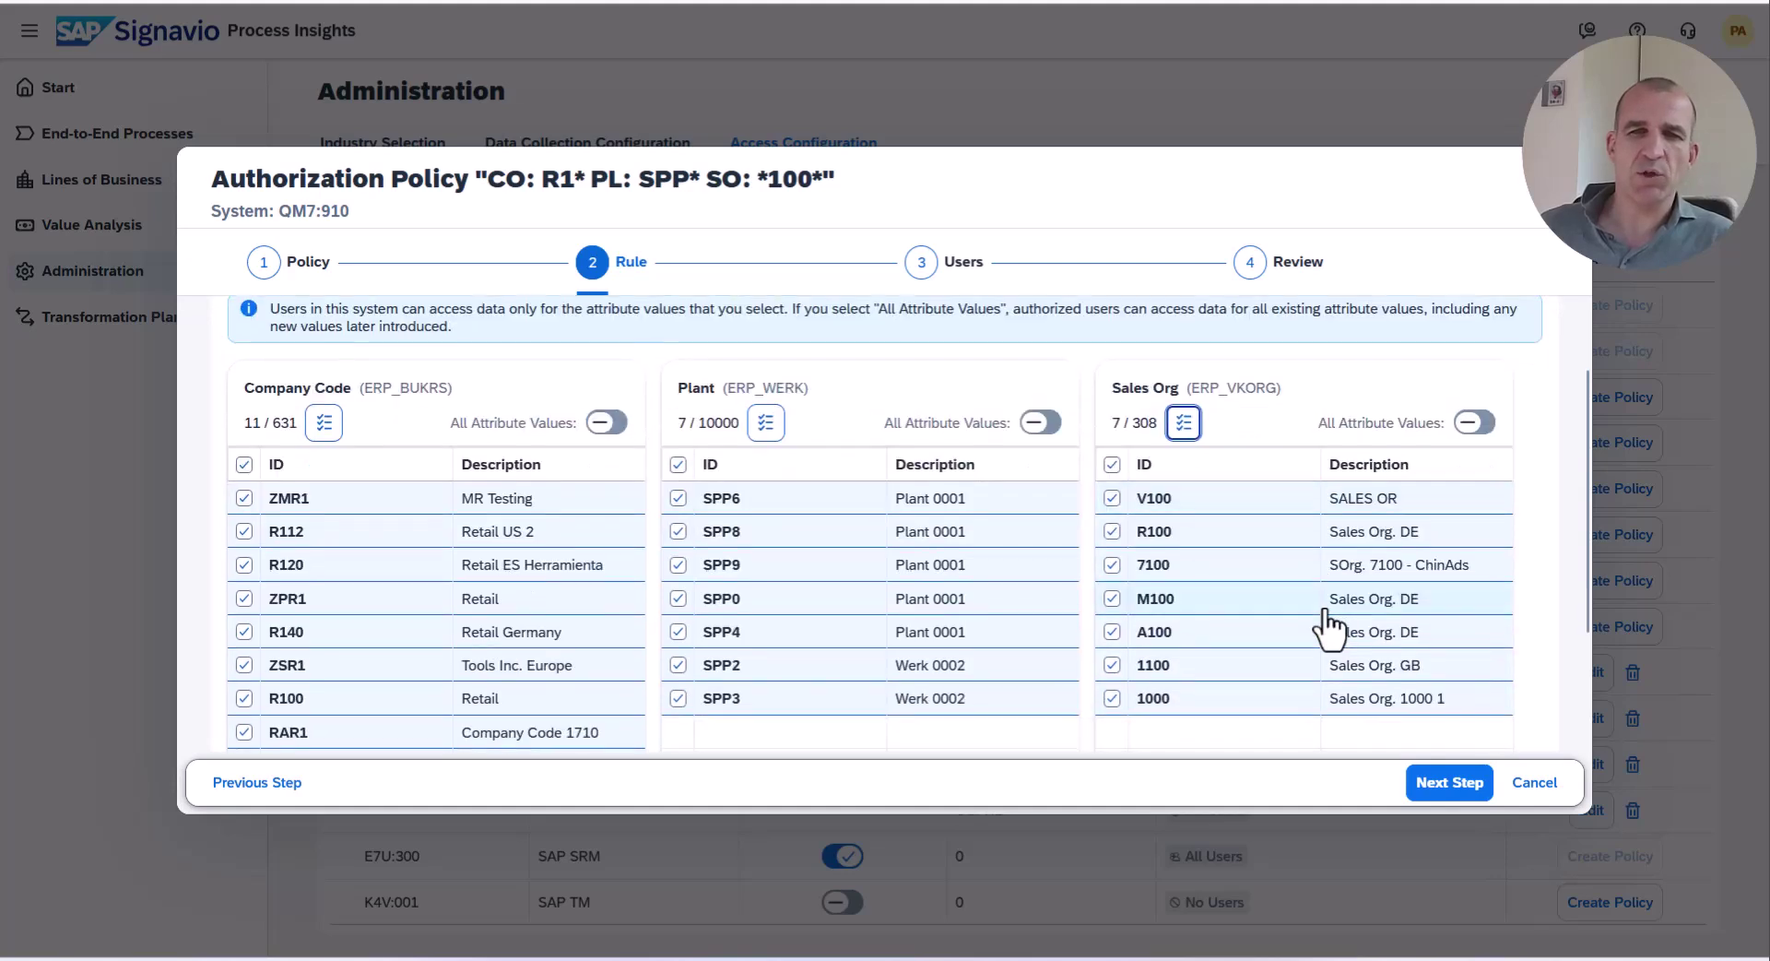
{"action": "scroll", "coordinate": [1223, 489], "scroll_direction": "up", "scroll_amount": 2}
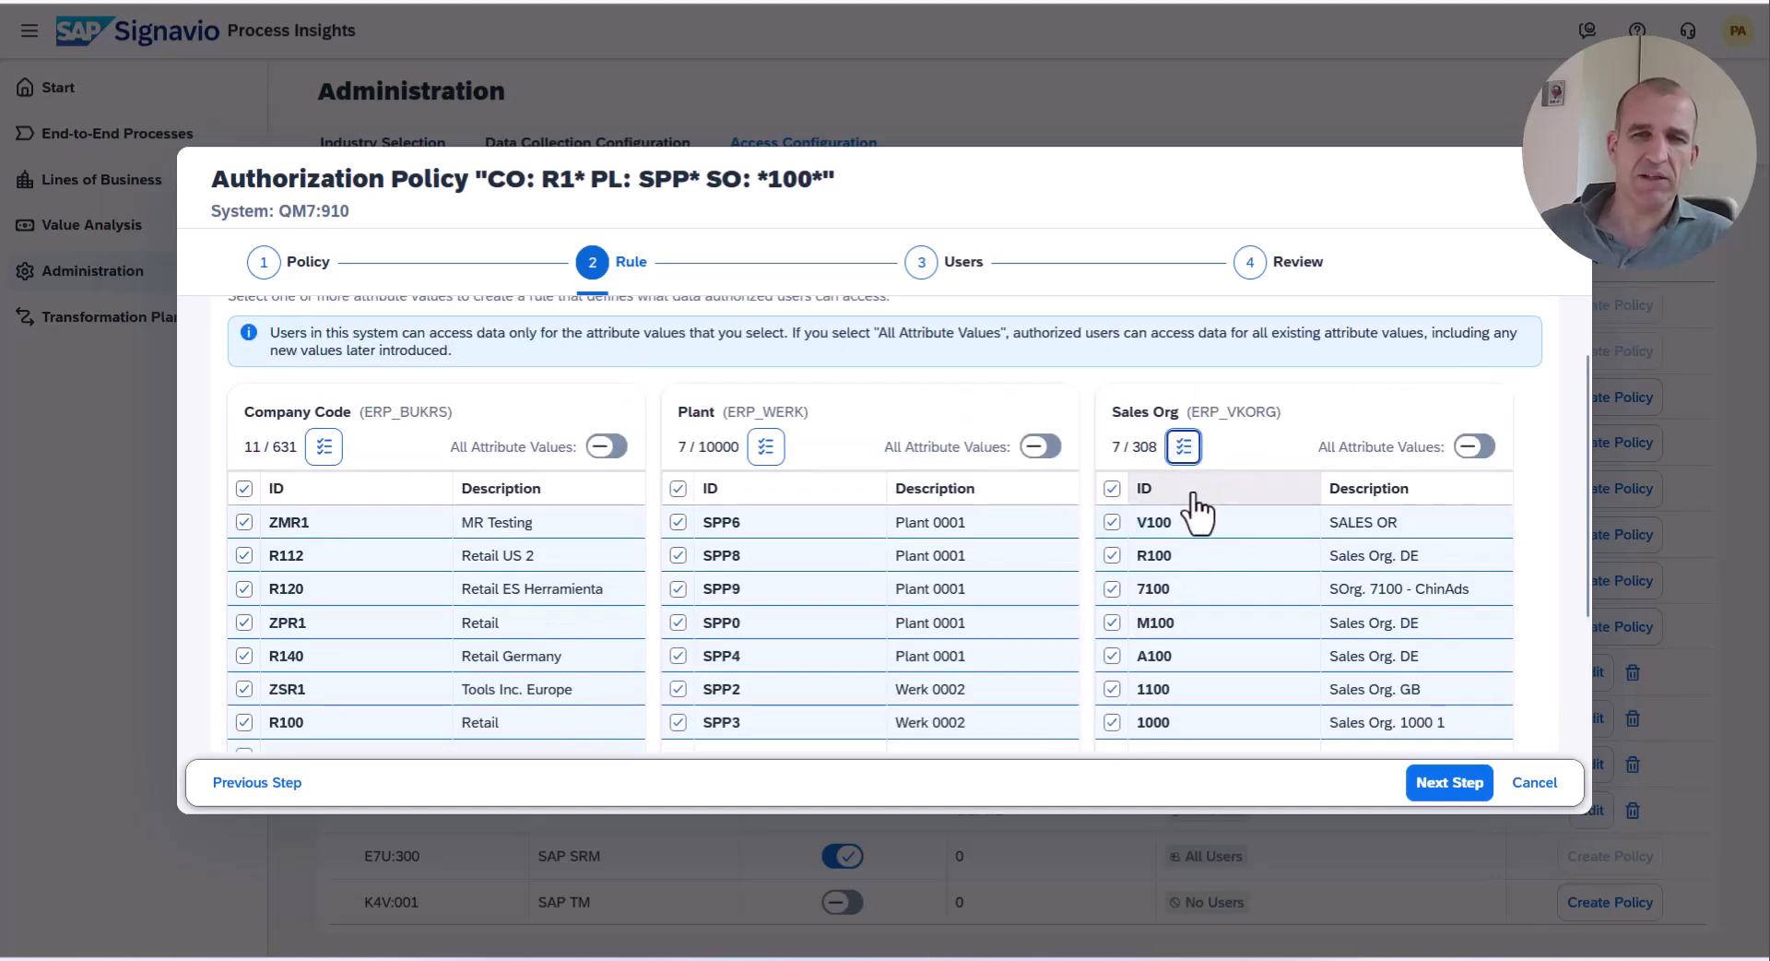
- Filter the Sales Org IDs with Advanced Filtering to those containing 100
{"action": "left_click", "coordinate": [1196, 502]}
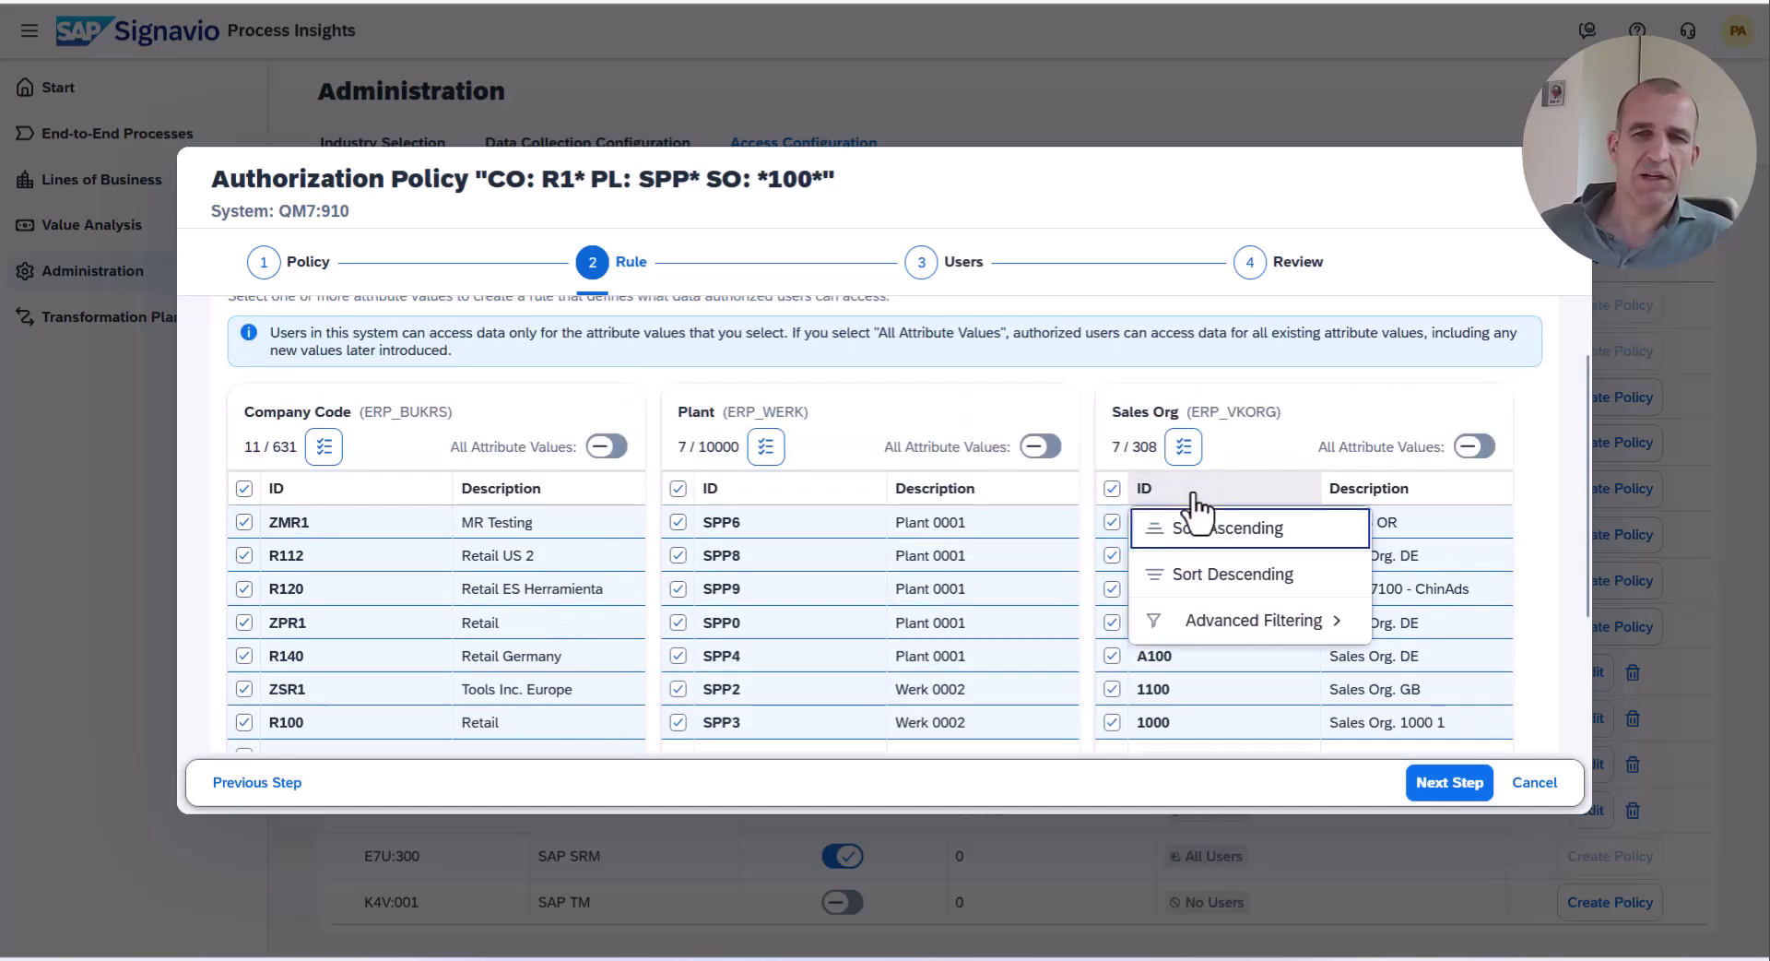
{"action": "left_click", "coordinate": [1264, 634]}
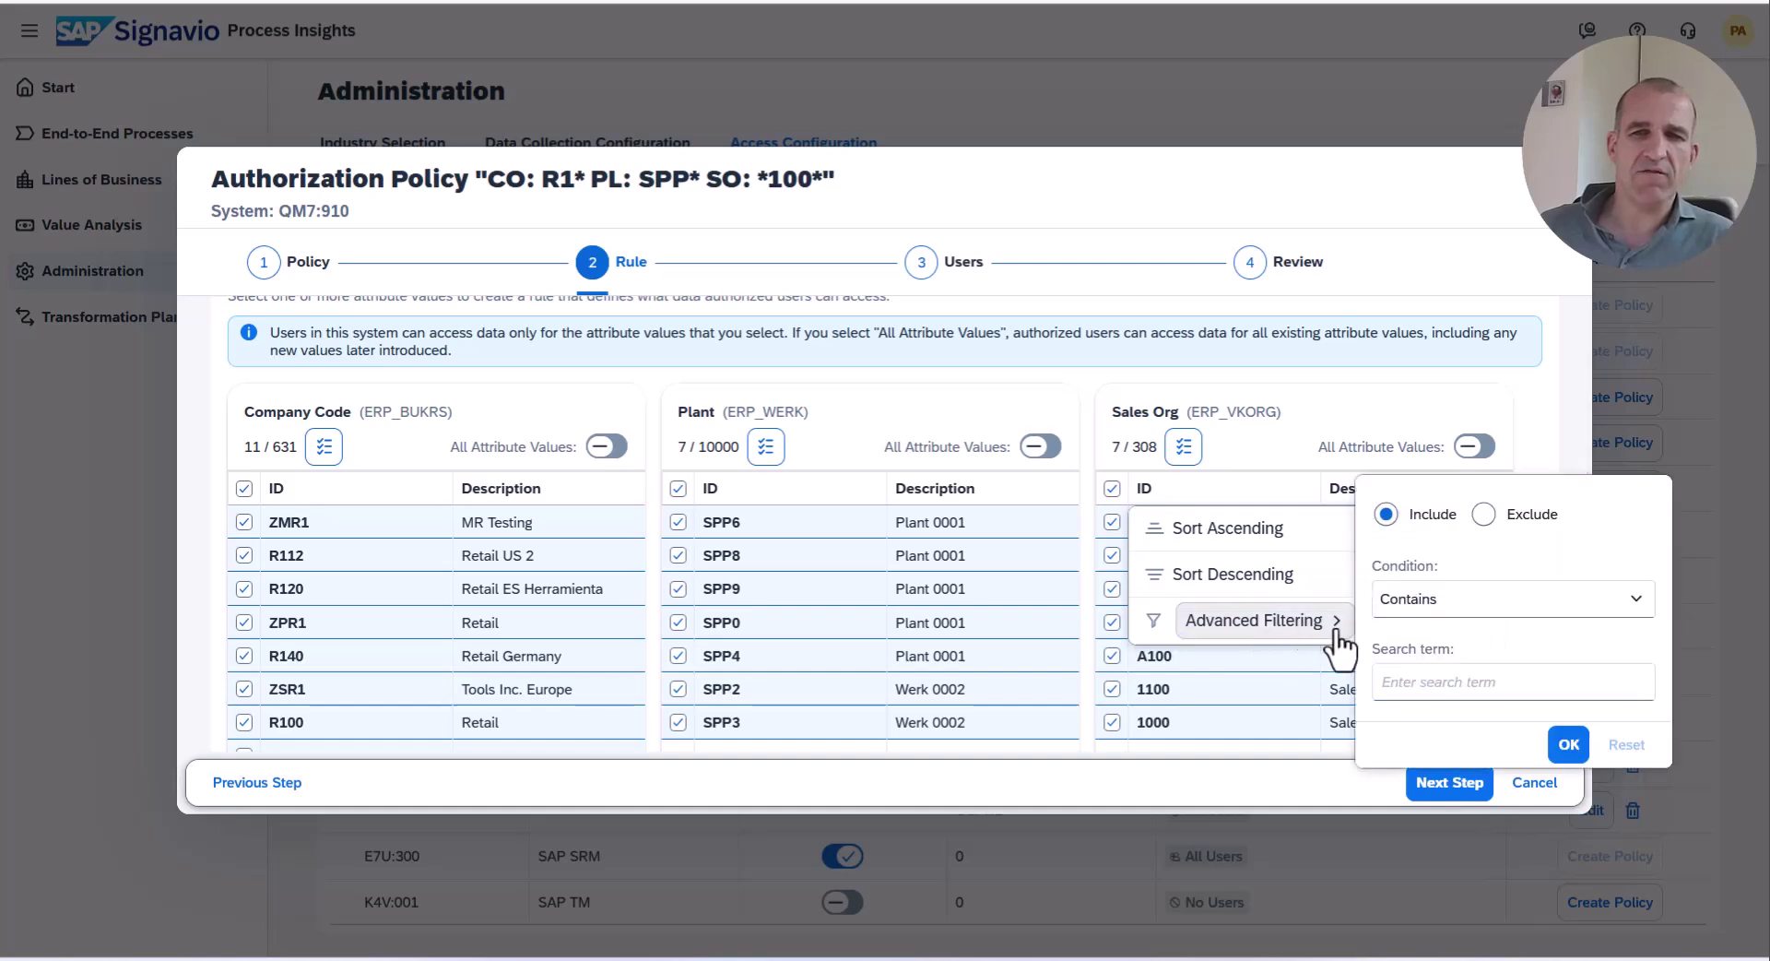
{"action": "left_click", "coordinate": [1415, 684]}
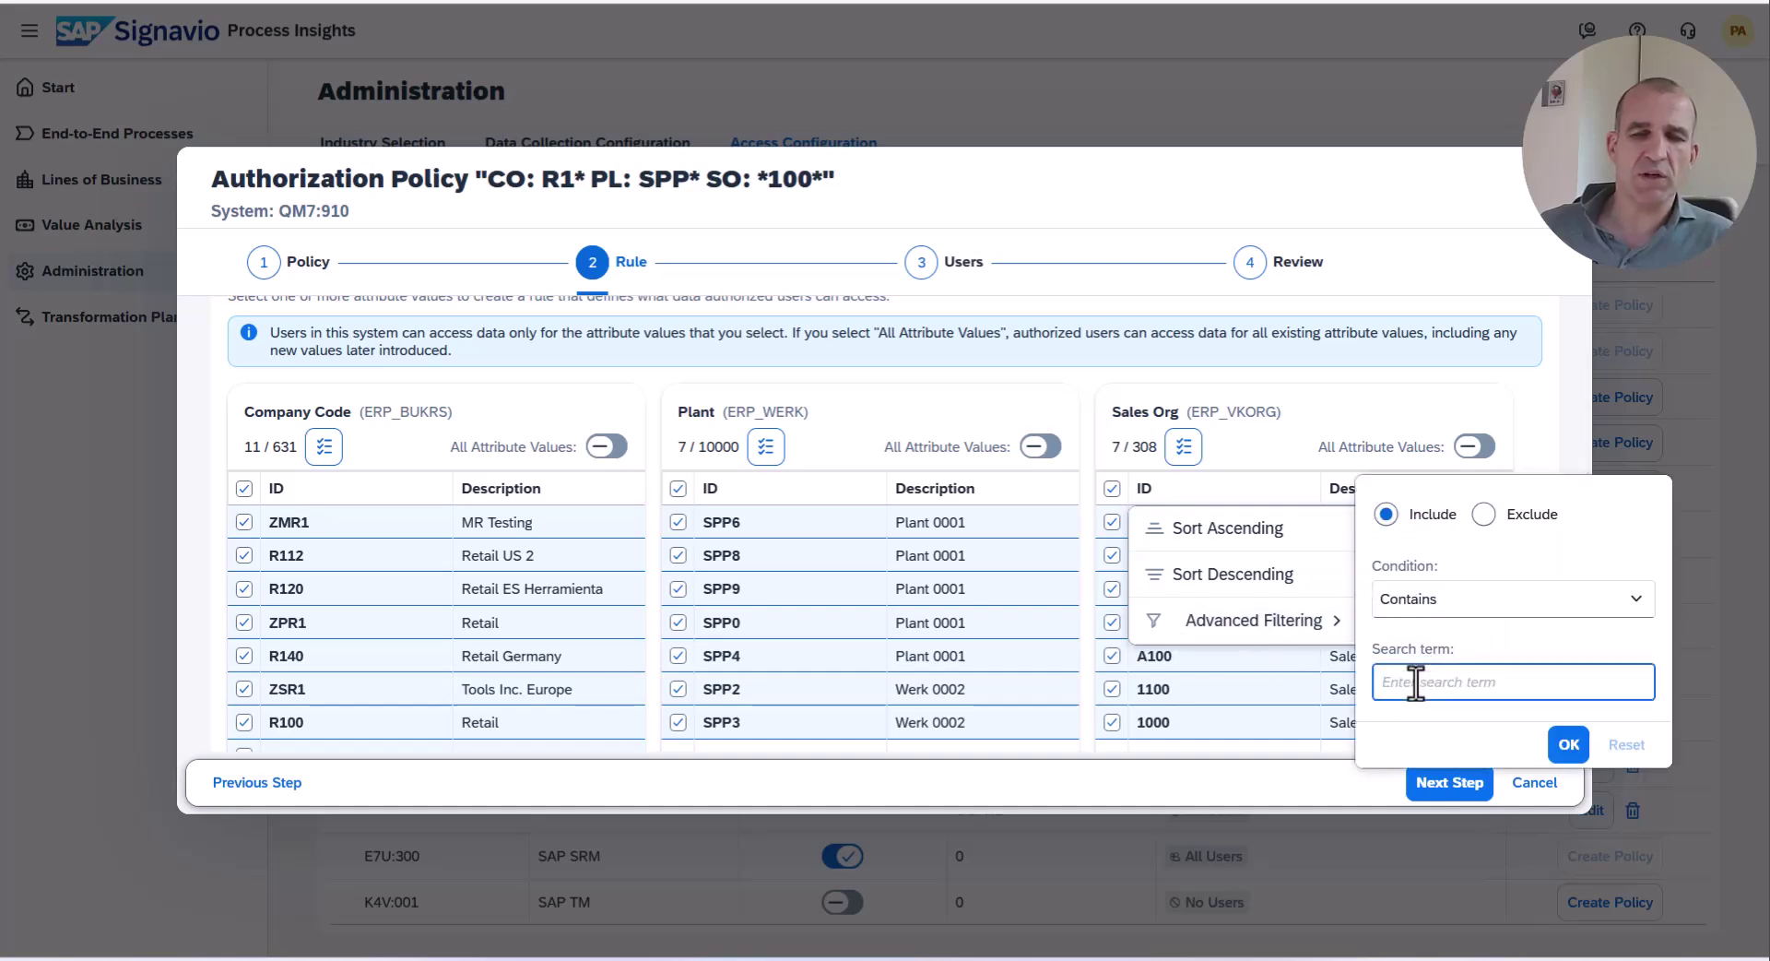
{"action": "type", "text": "100"}
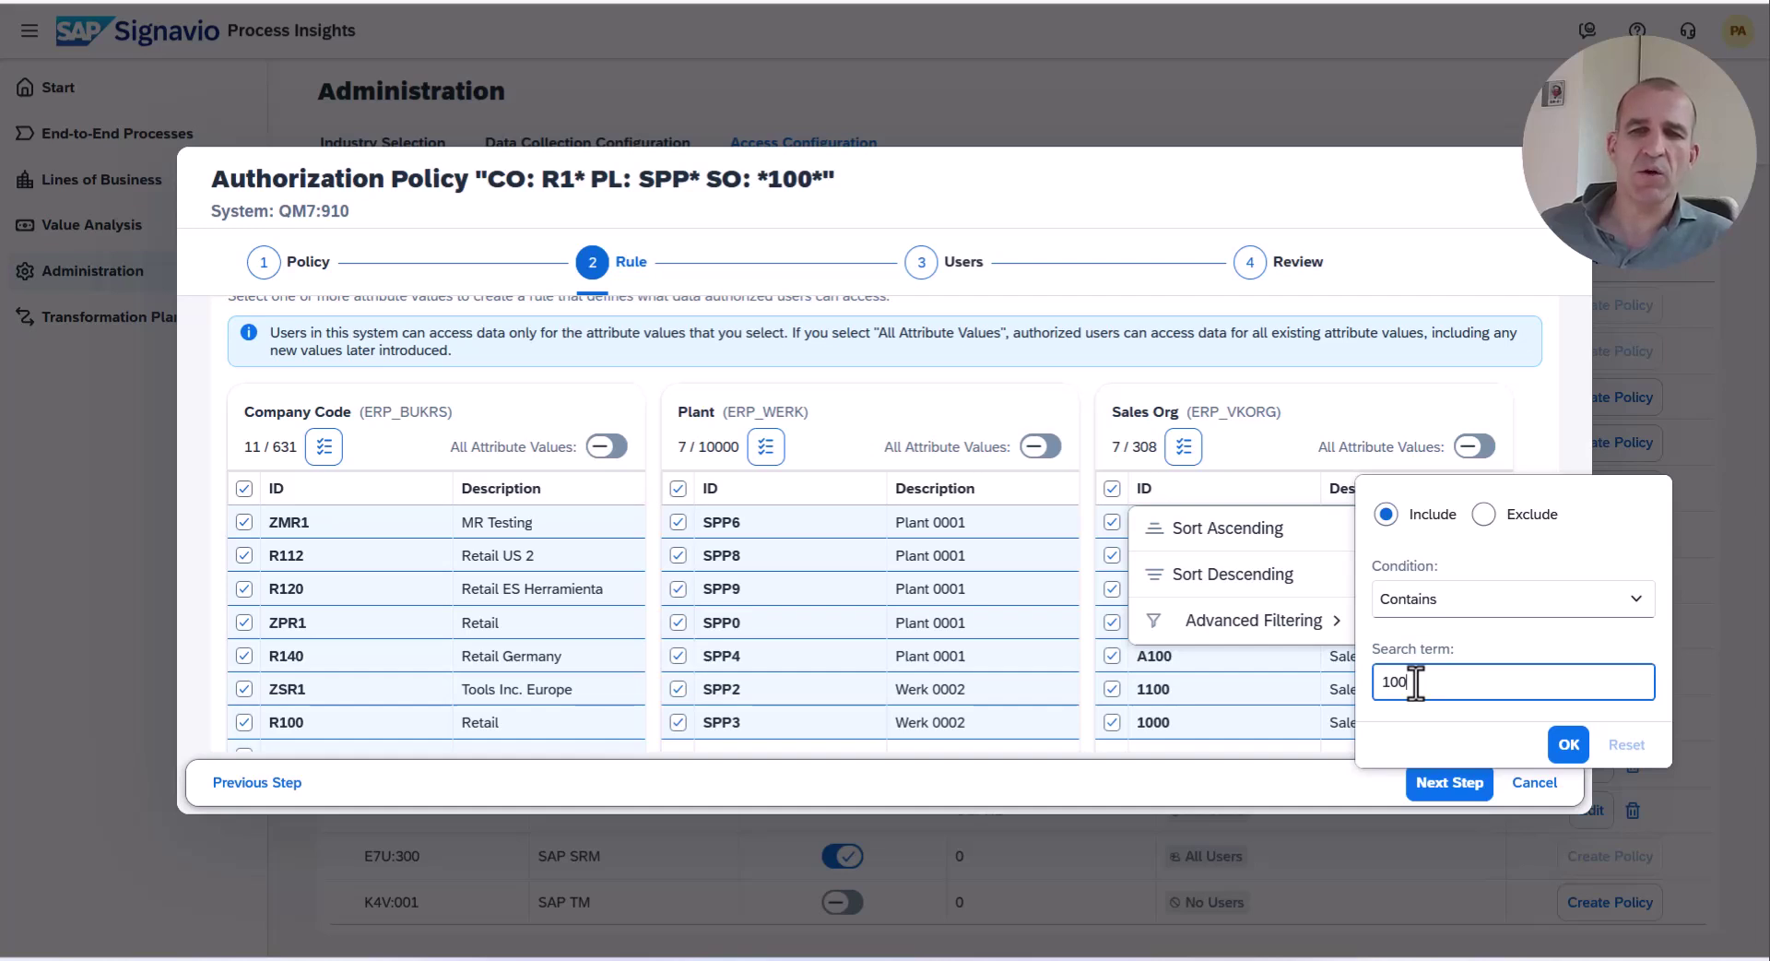
{"action": "left_click", "coordinate": [1569, 744]}
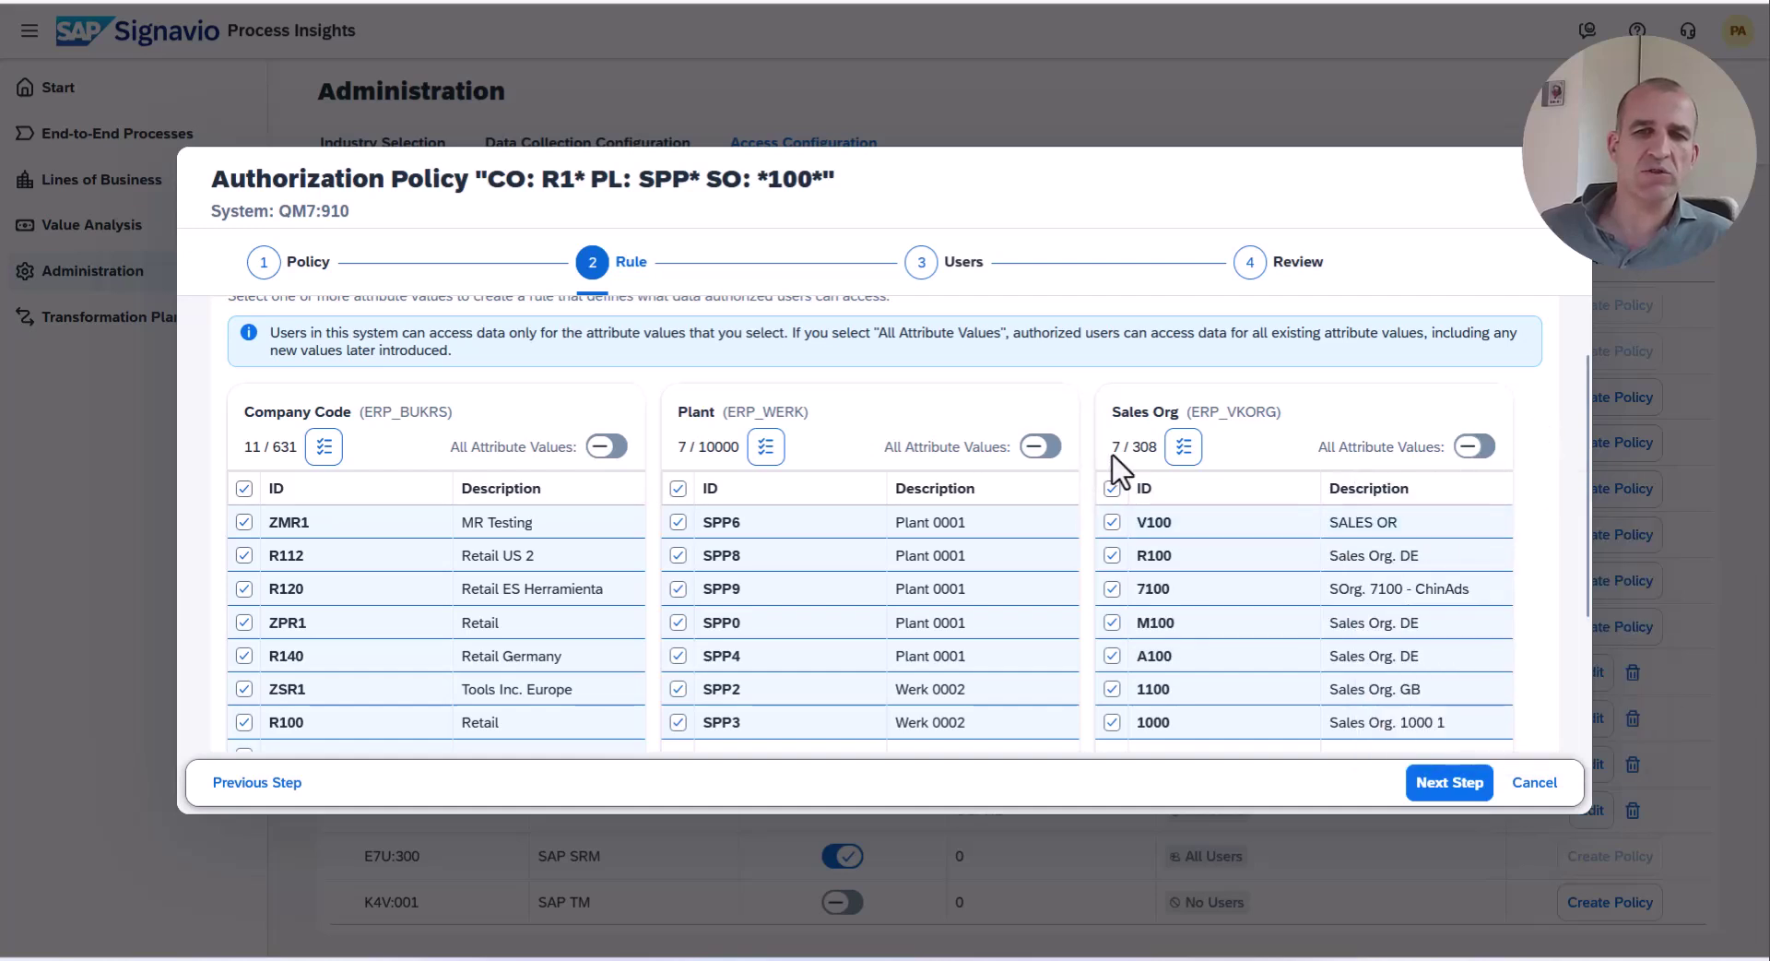
- Discard the policy edits and switch to the other window's QM7 : 910 Start page
{"action": "left_click", "coordinate": [1526, 785]}
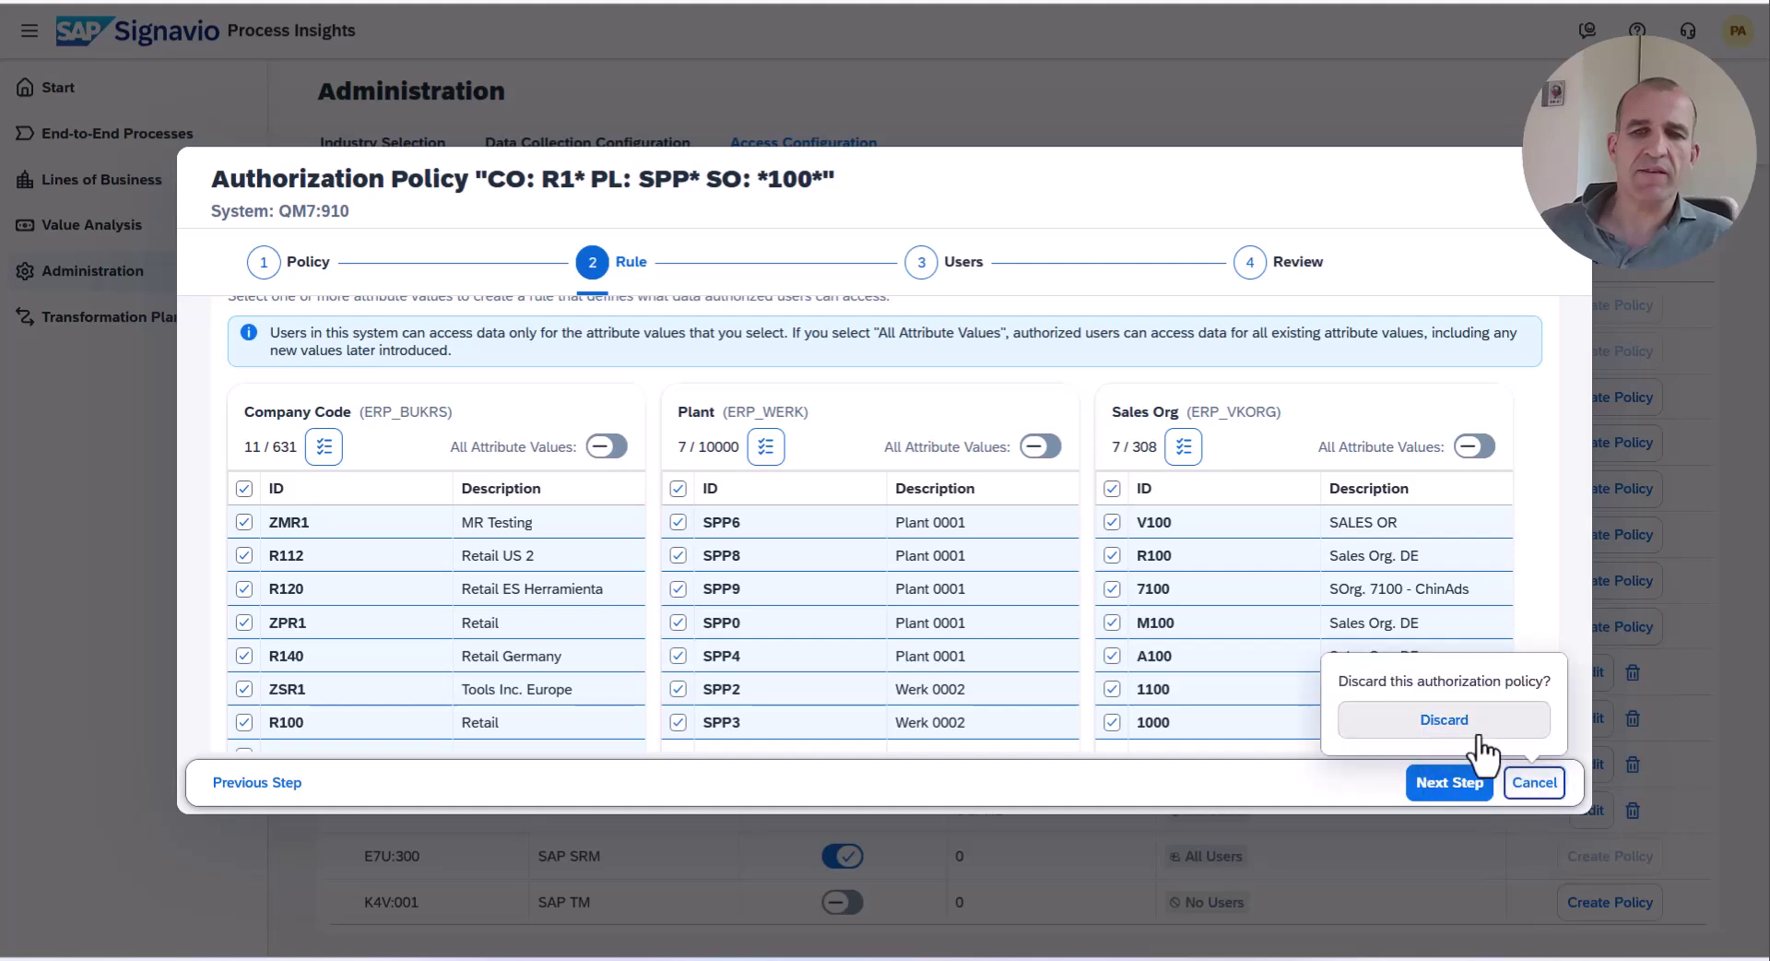
{"action": "left_click", "coordinate": [1432, 720]}
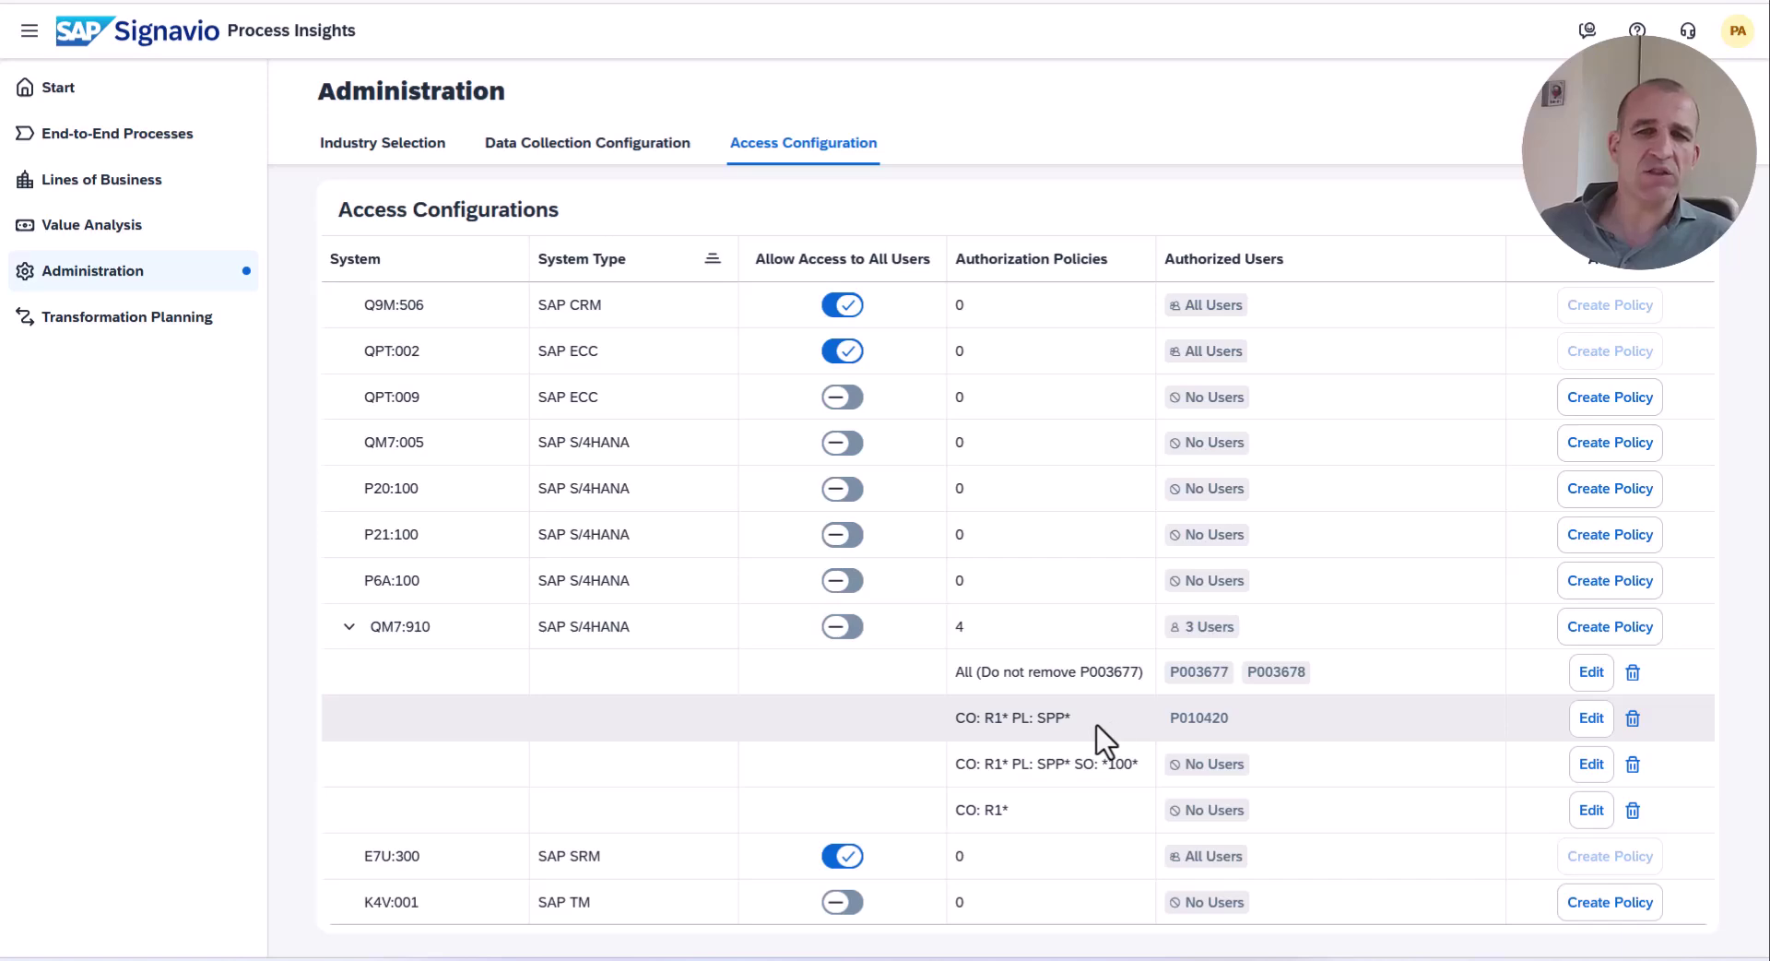
{"action": "key", "text": "alt+Tab"}
{"action": "key", "text": "alt+Tab"}
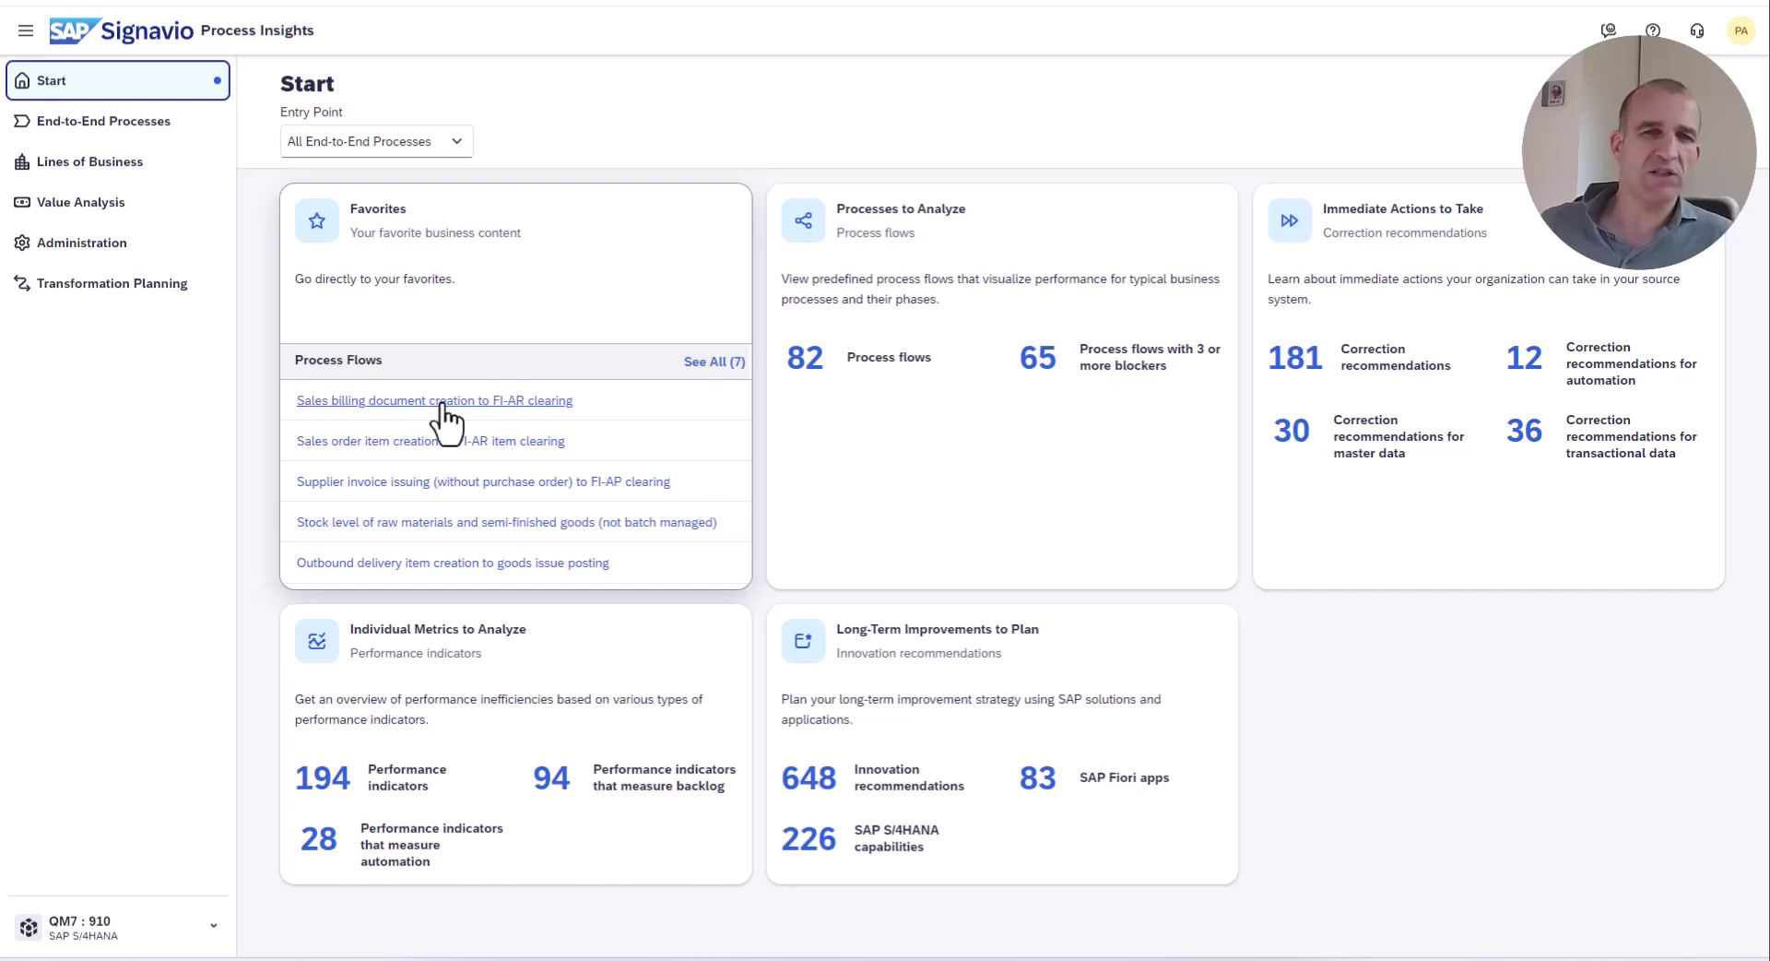
- Leave the source system unchanged and open the Sales billing document creation to FI-AR clearing flow
{"action": "left_click", "coordinate": [203, 929]}
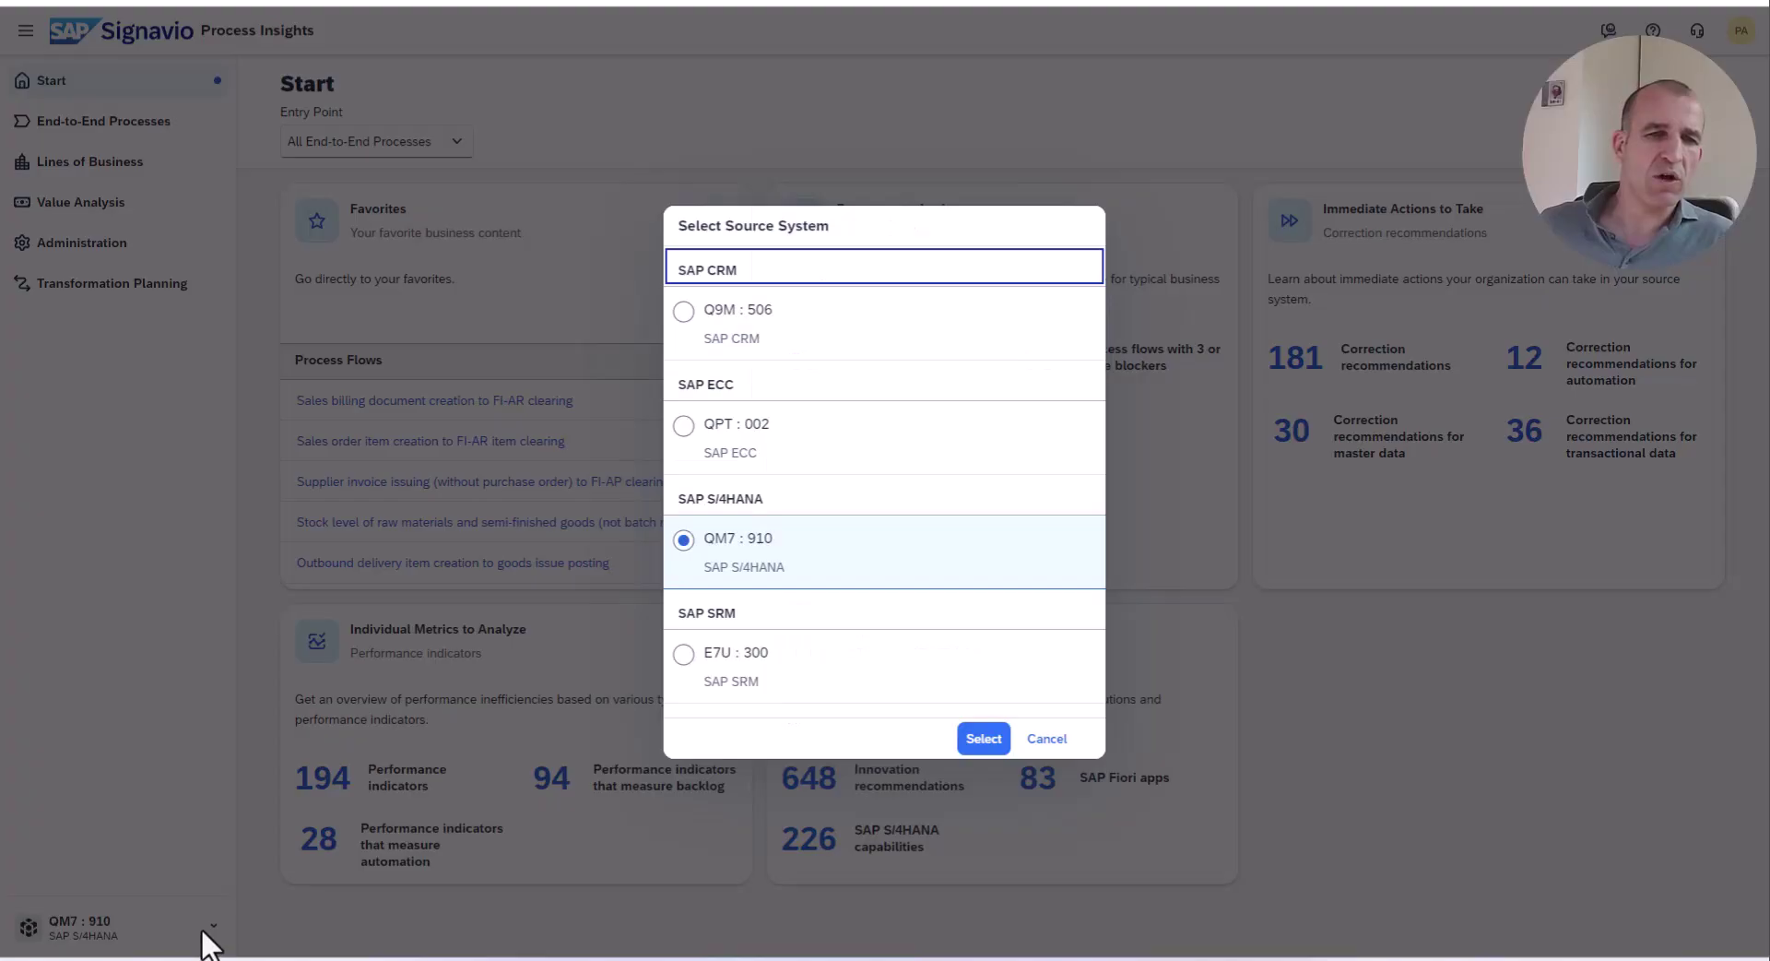
{"action": "left_click", "coordinate": [1047, 741]}
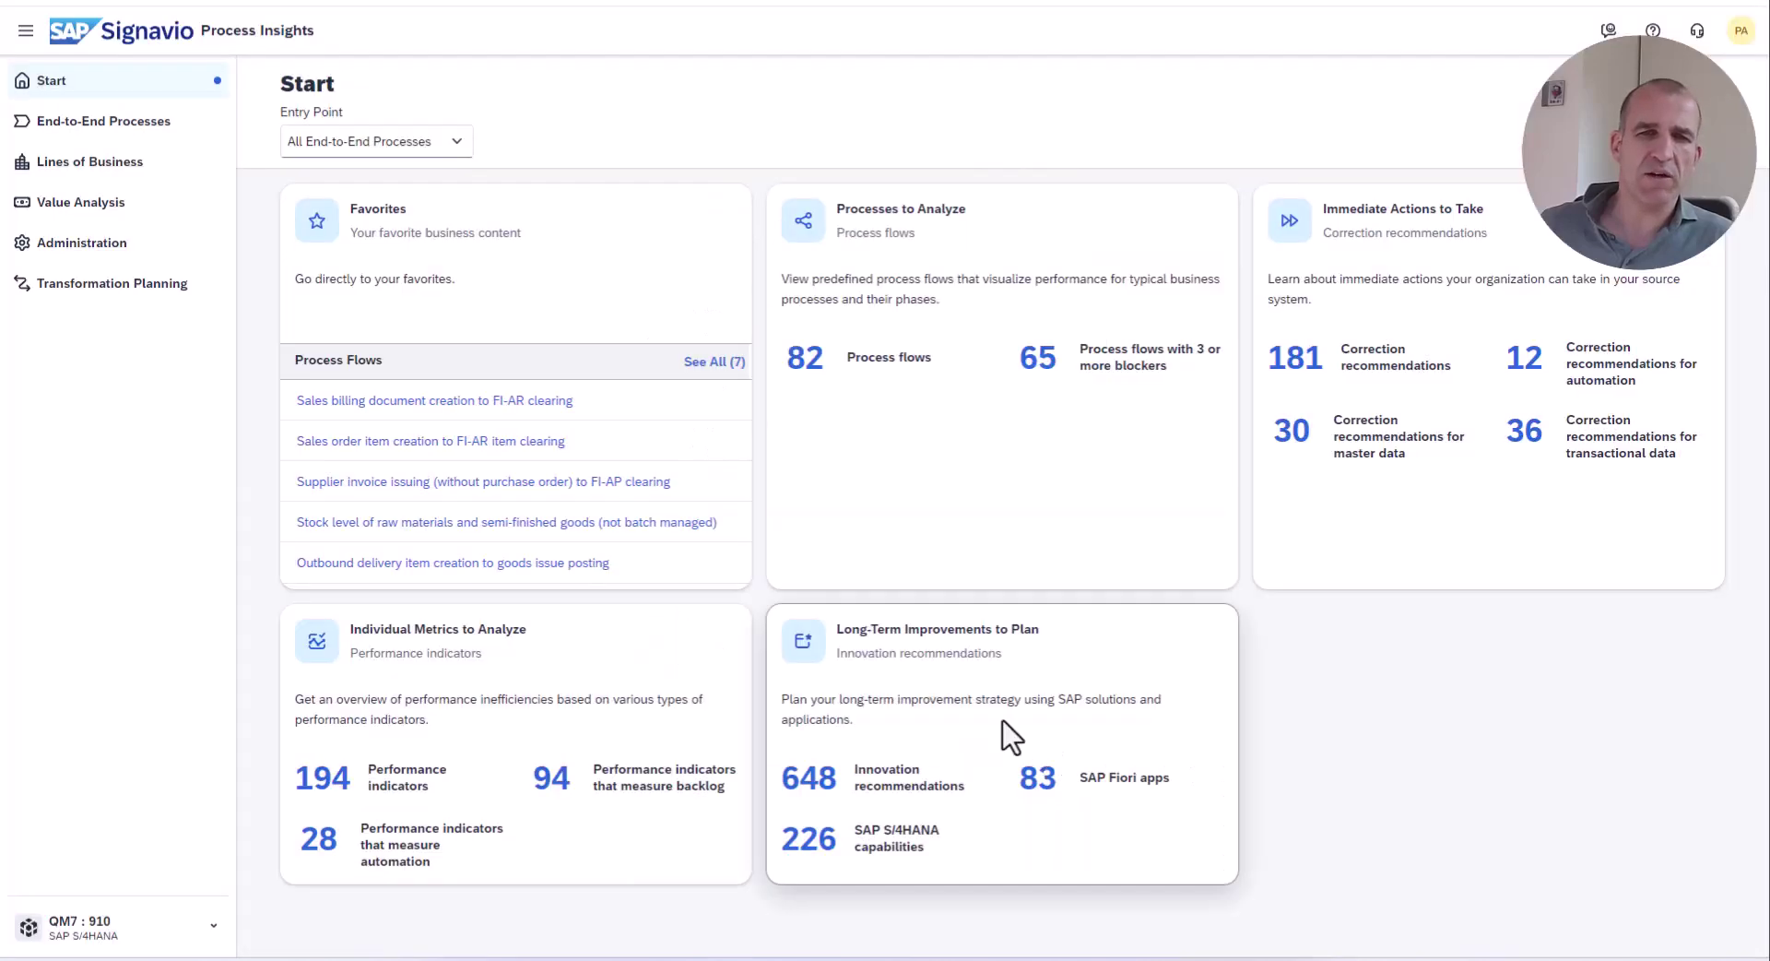
{"action": "left_click", "coordinate": [516, 402]}
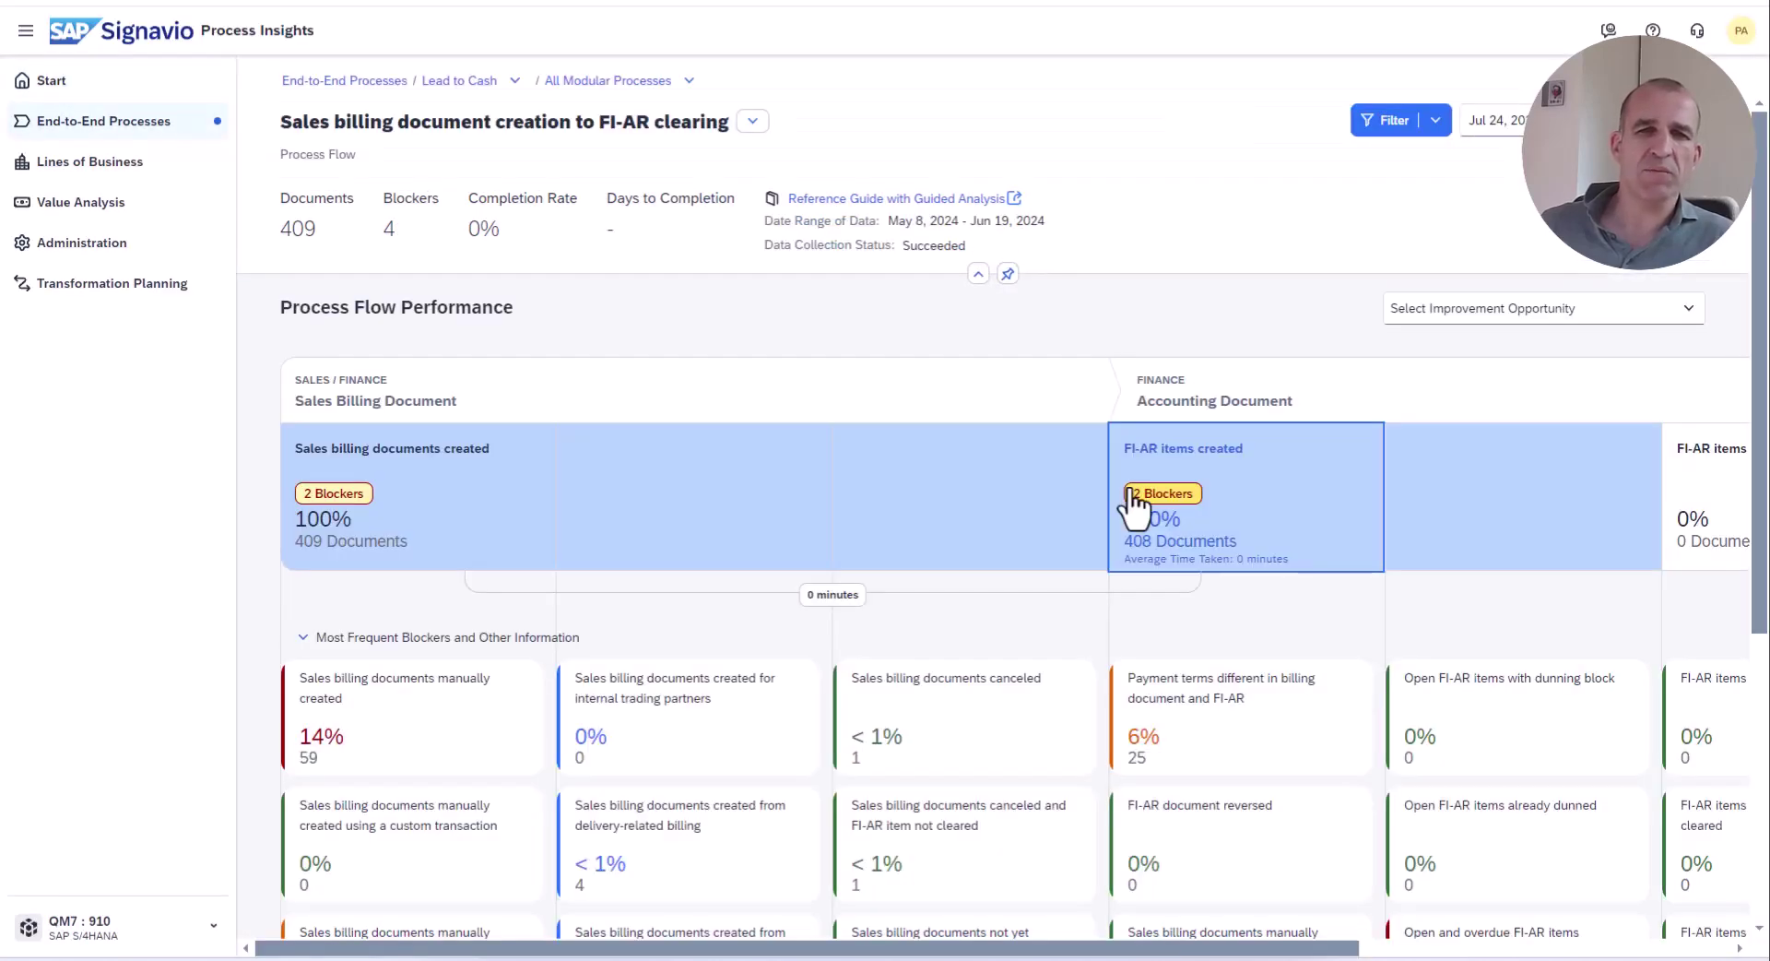
- Mark the 409 Documents figure and return to the Administration window
{"action": "double_click", "coordinate": [298, 227]}
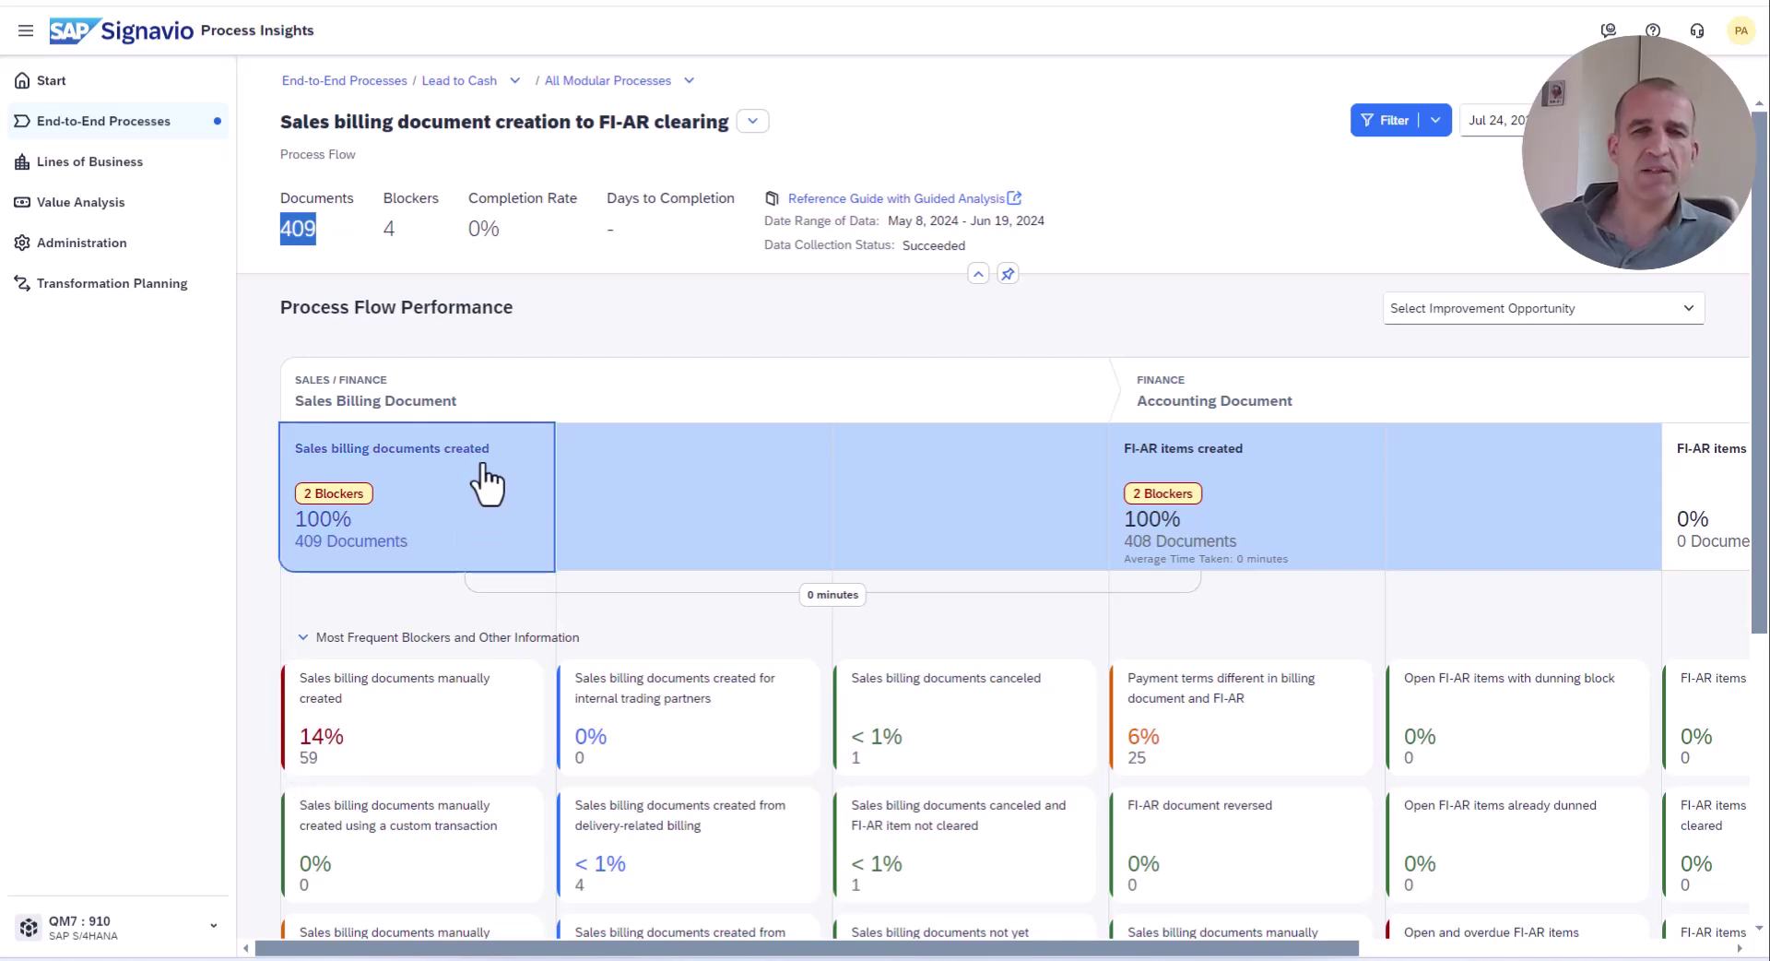
{"action": "key", "text": "alt+Tab"}
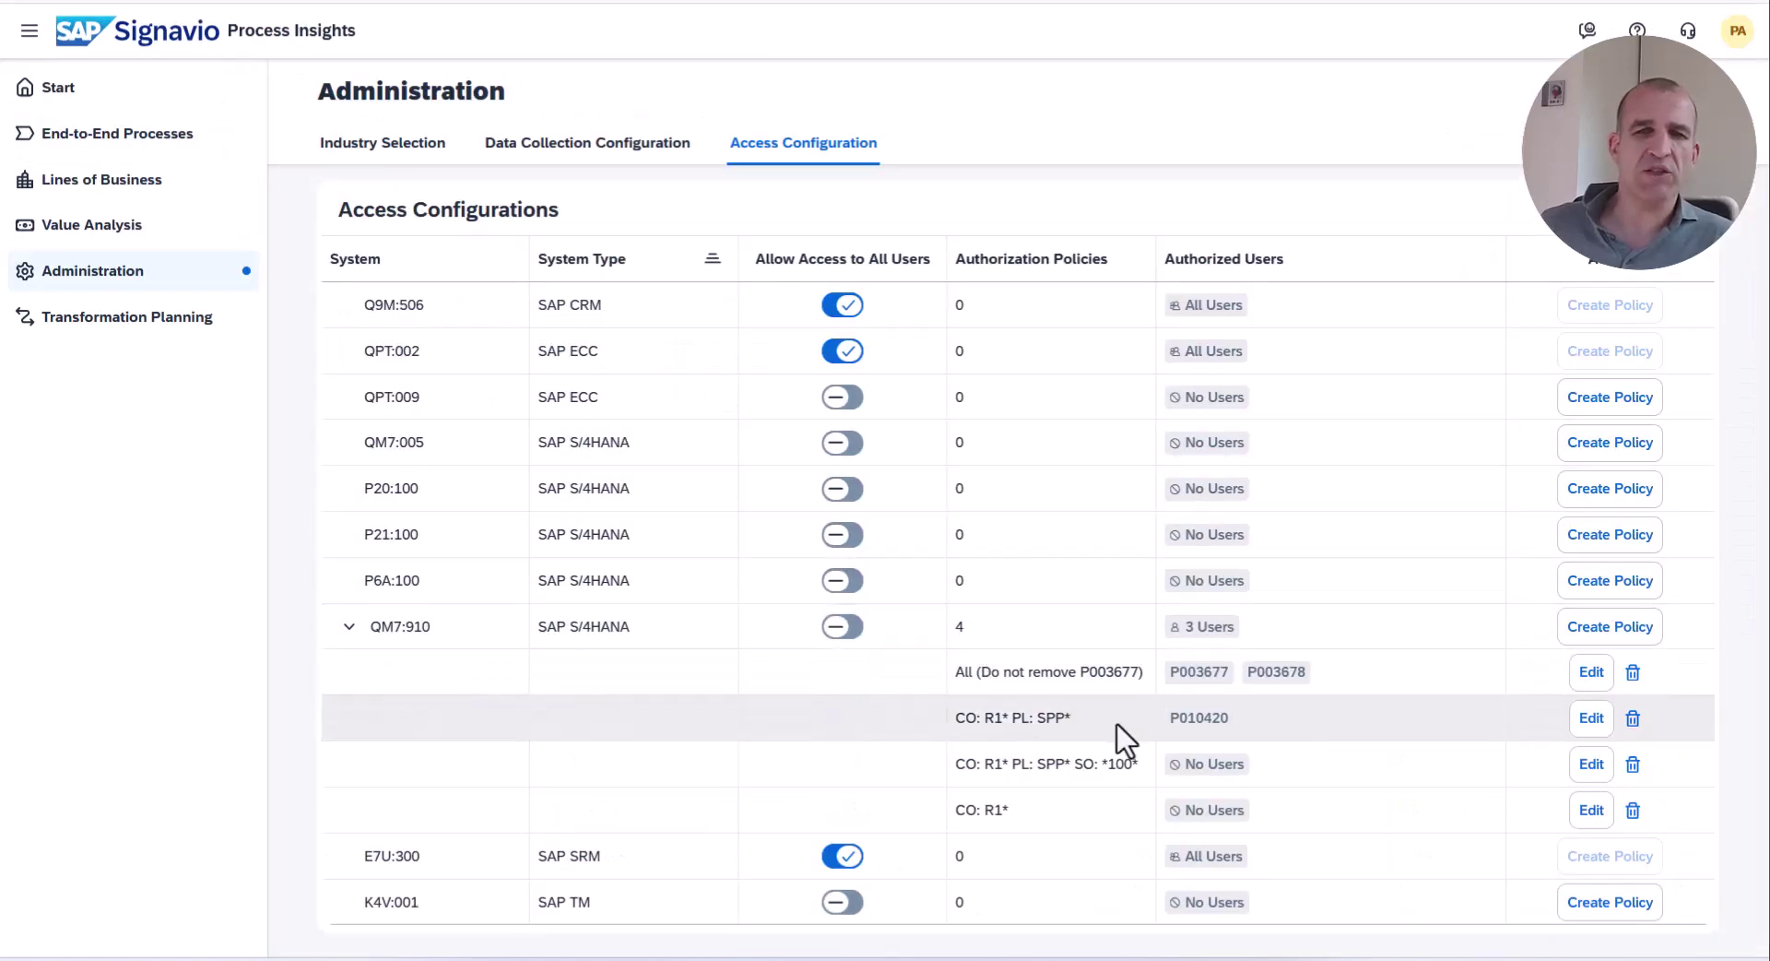
- Remove the only assigned user from the CO: R1* PL: SPP* policy and save it
{"action": "left_click", "coordinate": [1594, 726]}
{"action": "left_click", "coordinate": [919, 262]}
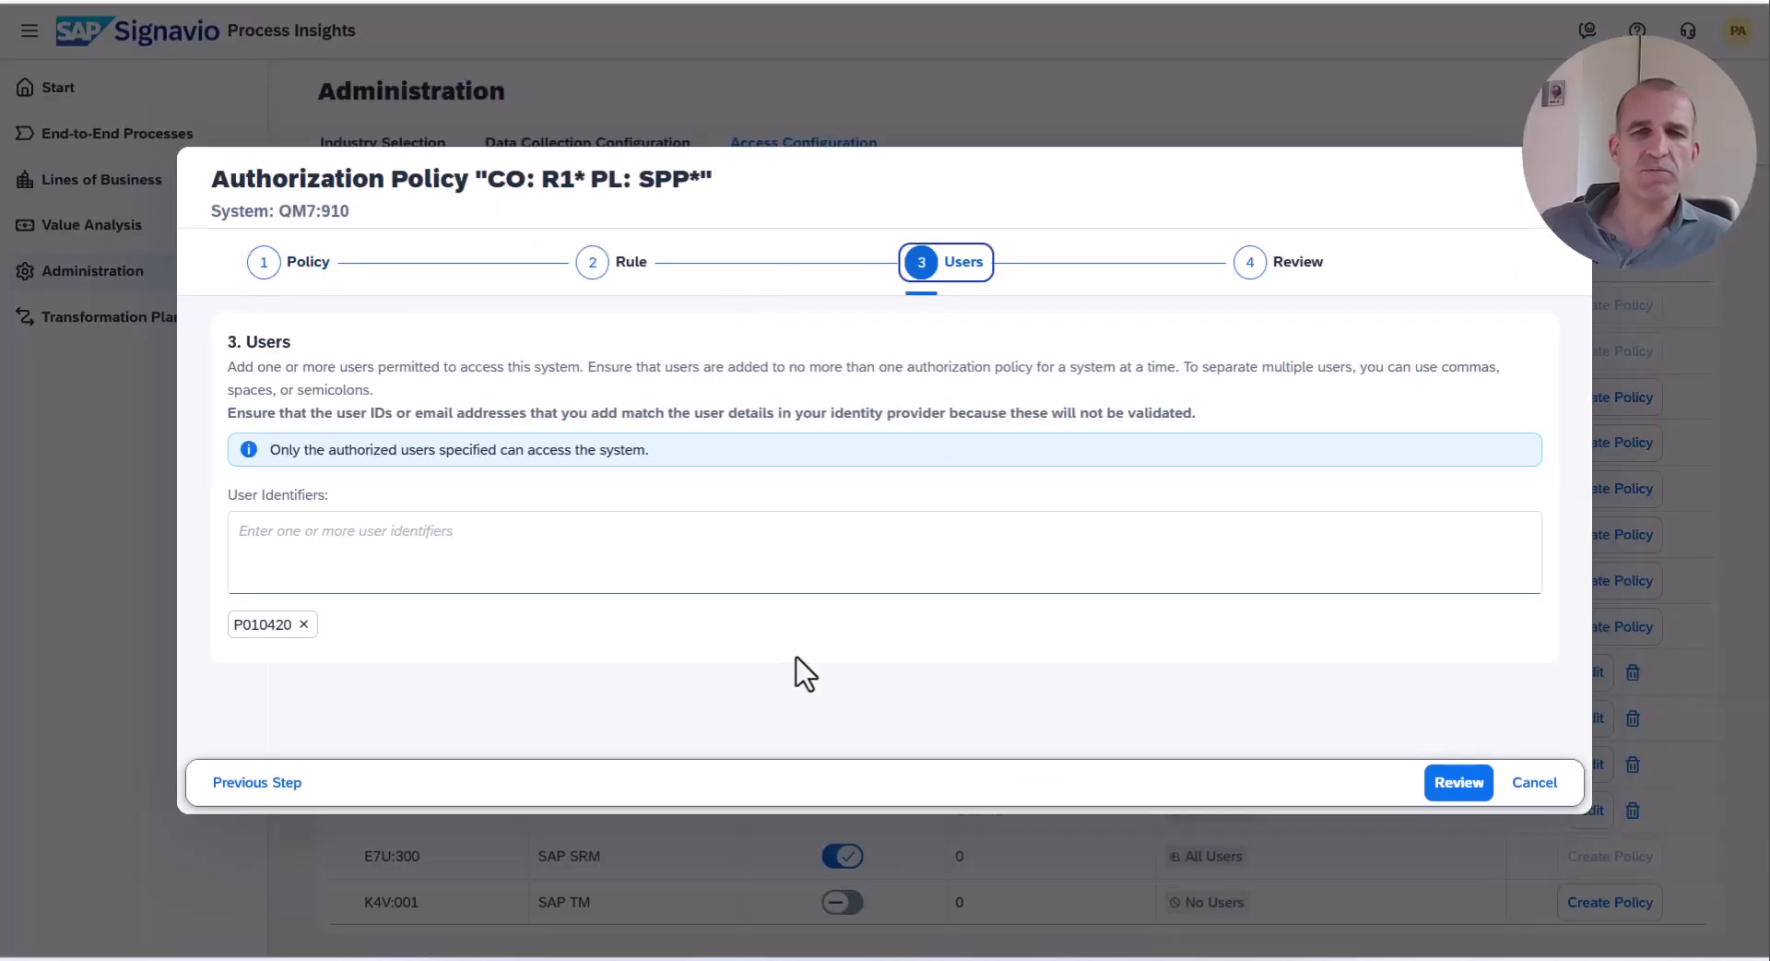
{"action": "left_click", "coordinate": [303, 624]}
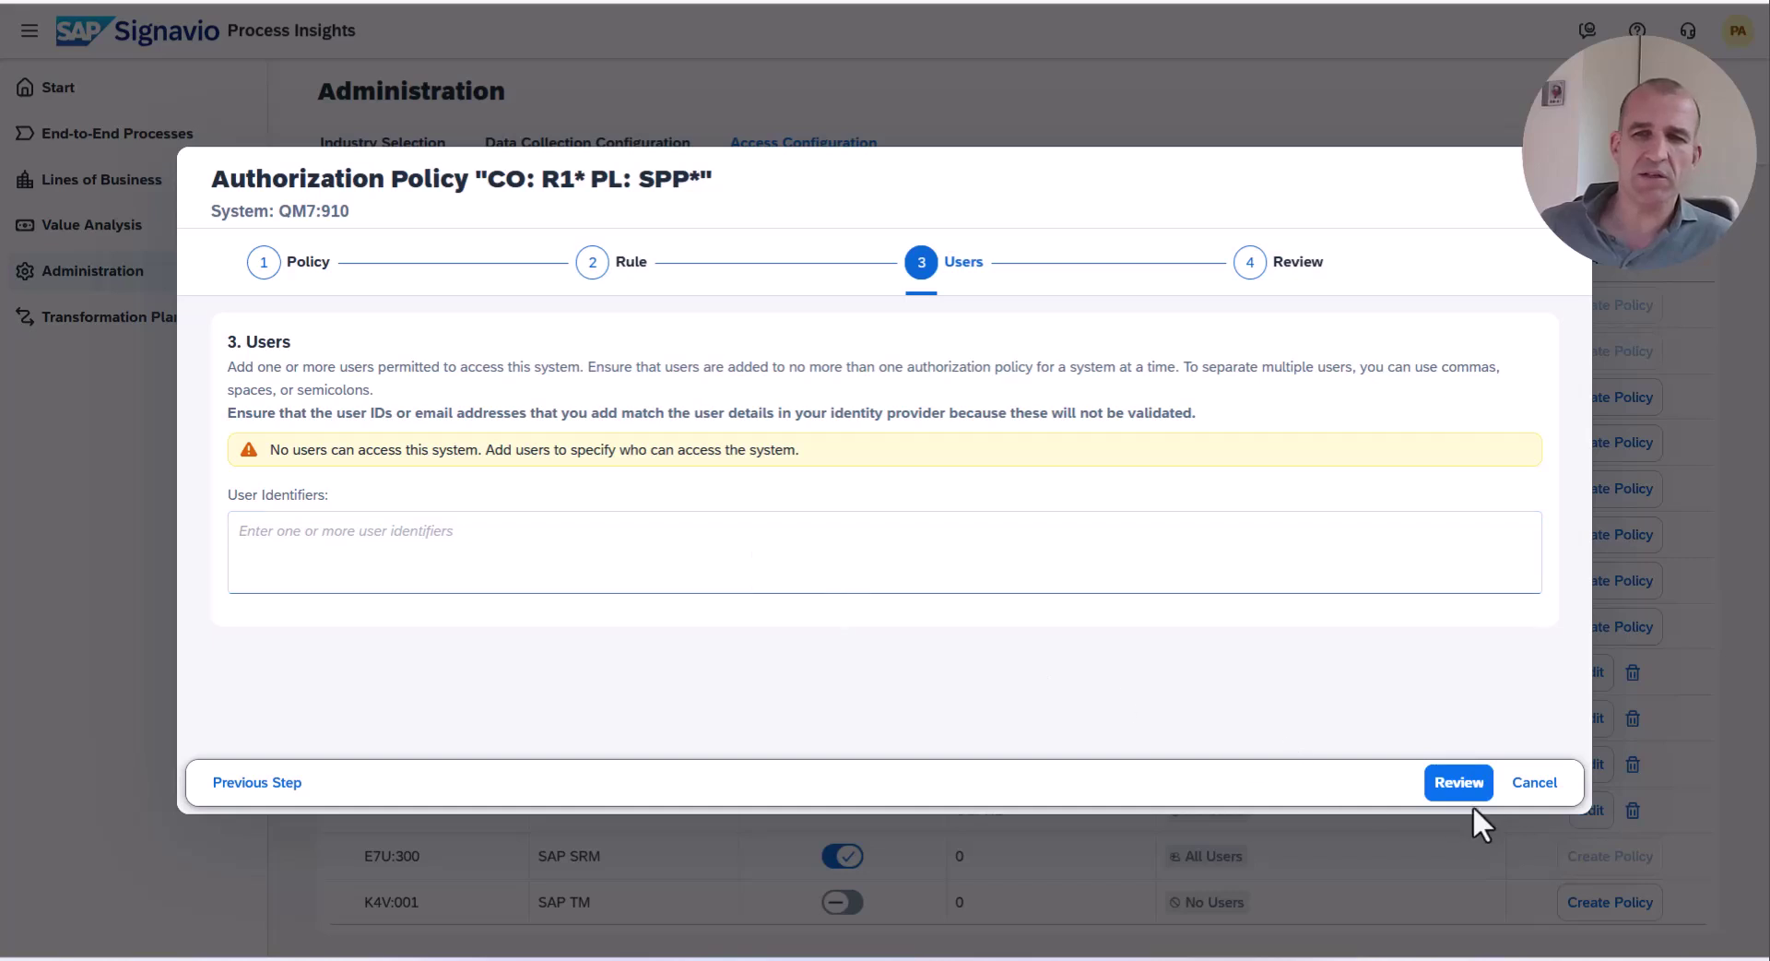
{"action": "left_click", "coordinate": [1466, 795]}
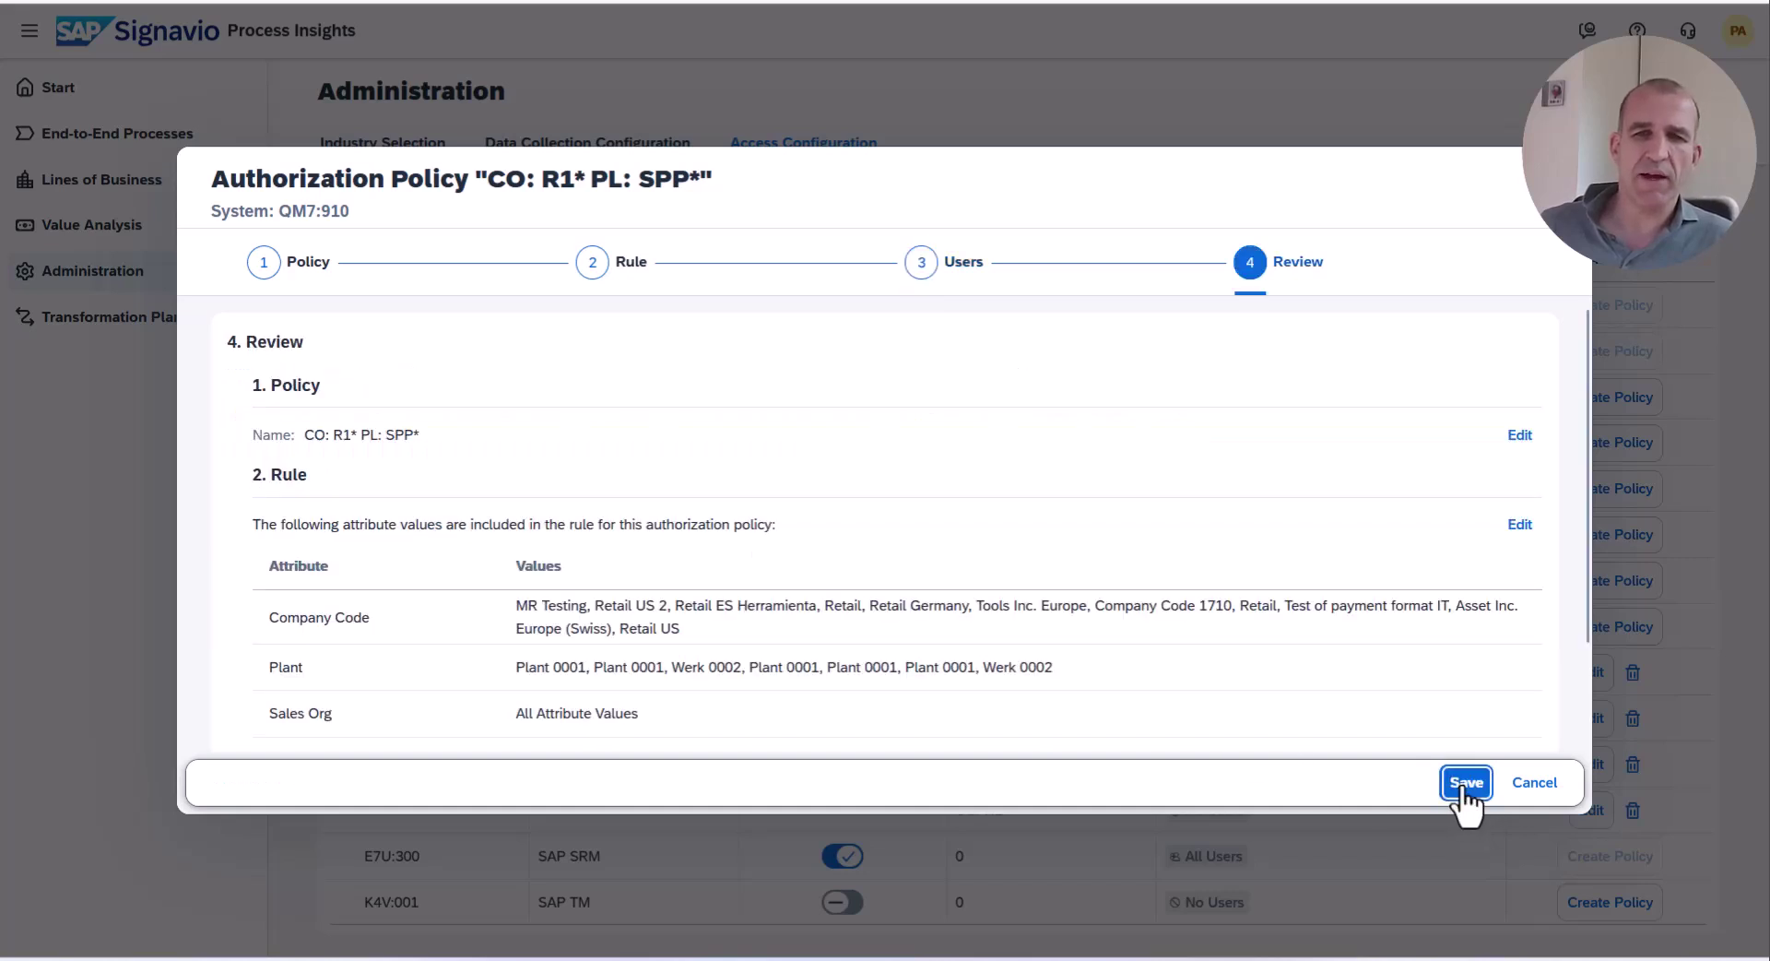
{"action": "left_click", "coordinate": [1466, 783]}
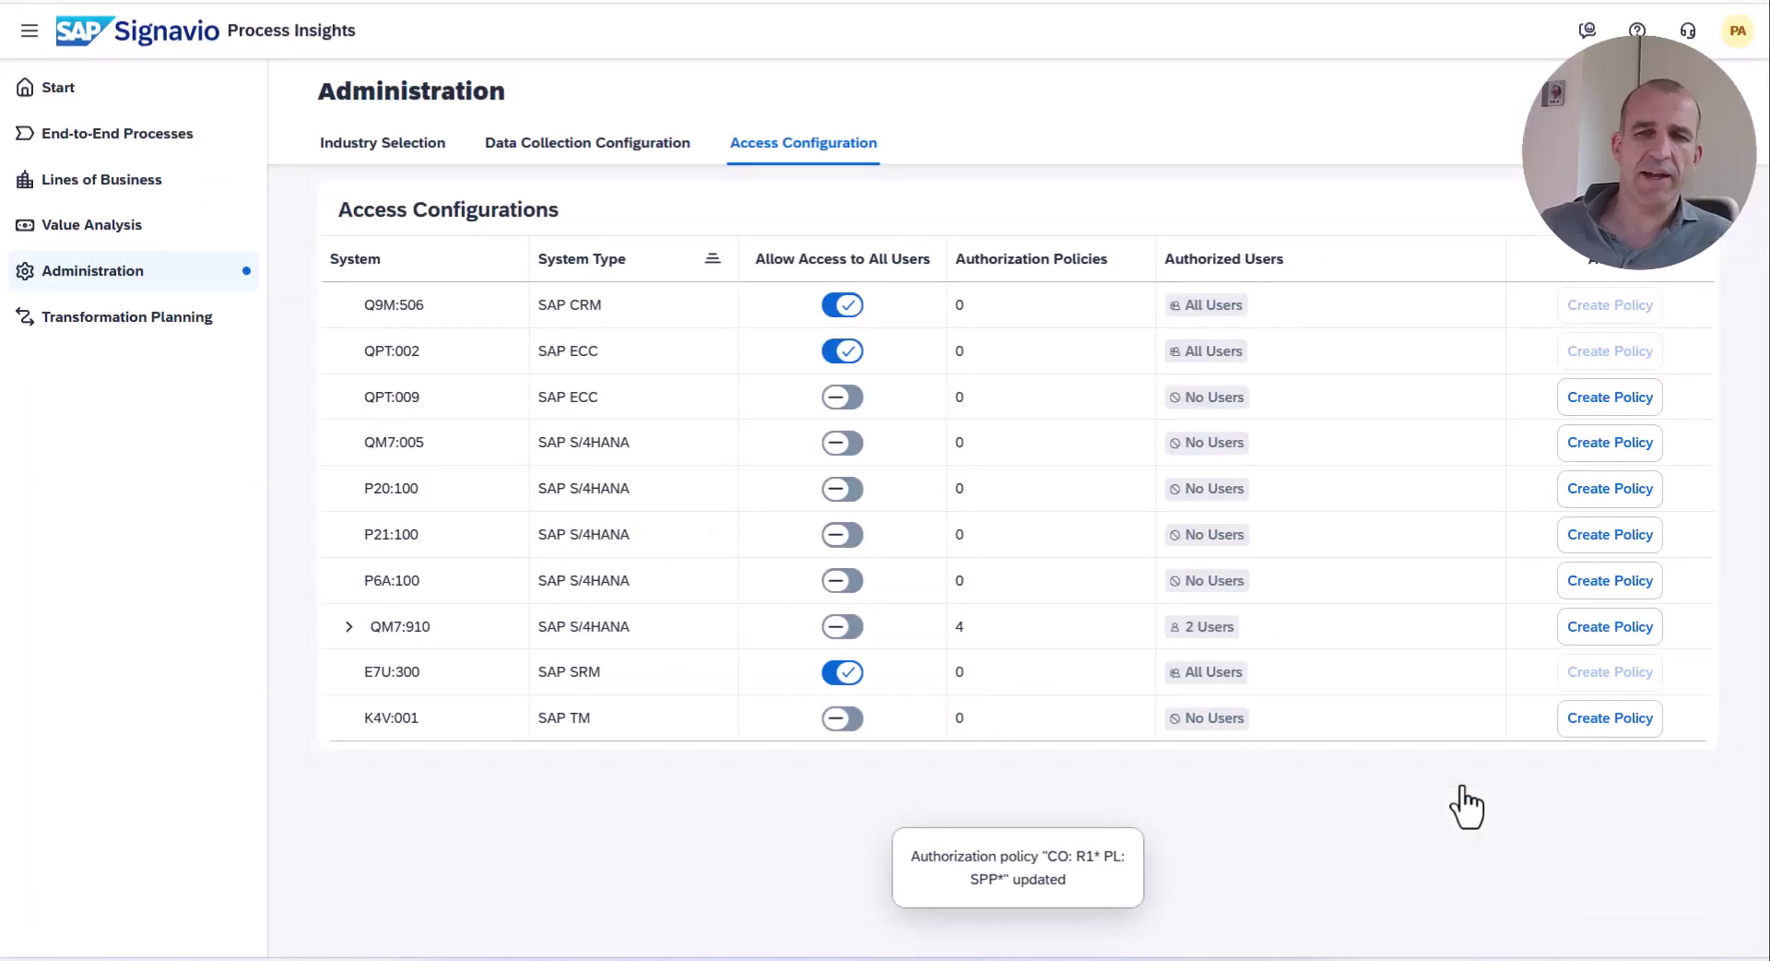
- Edit QM7:910's CO: R1* PL: SPP* SO: *100* policy and review its selected rule values
{"action": "left_click", "coordinate": [349, 627]}
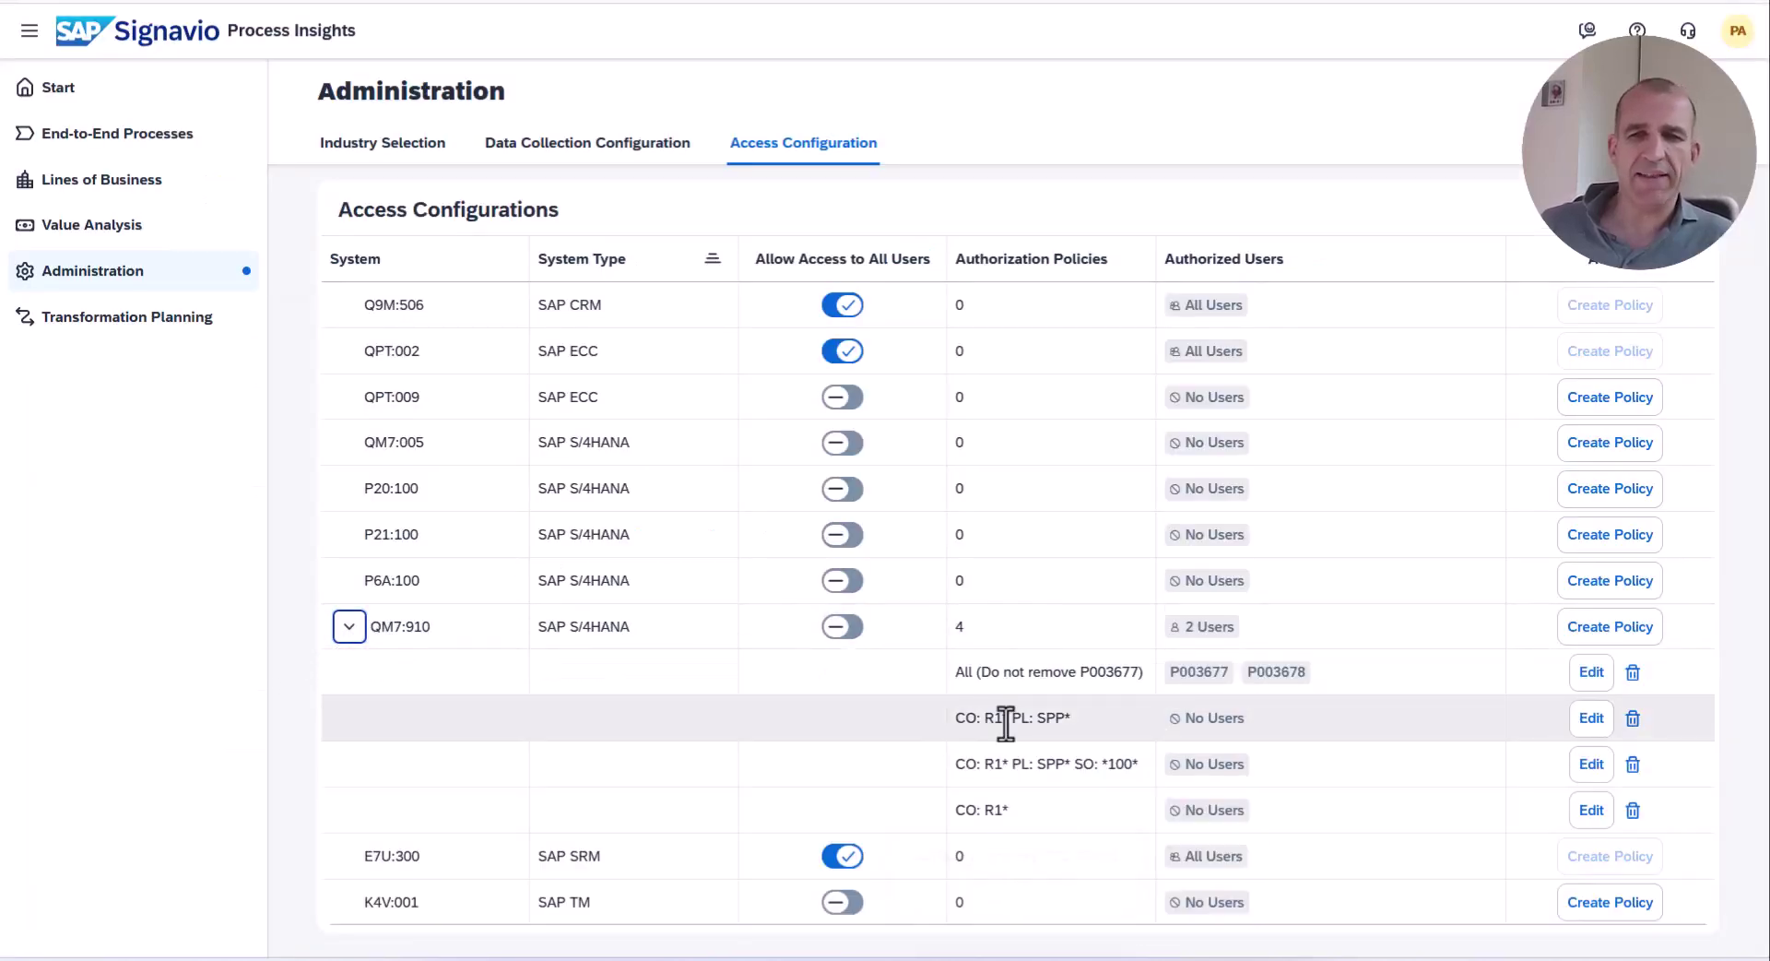
{"action": "left_click", "coordinate": [1590, 765]}
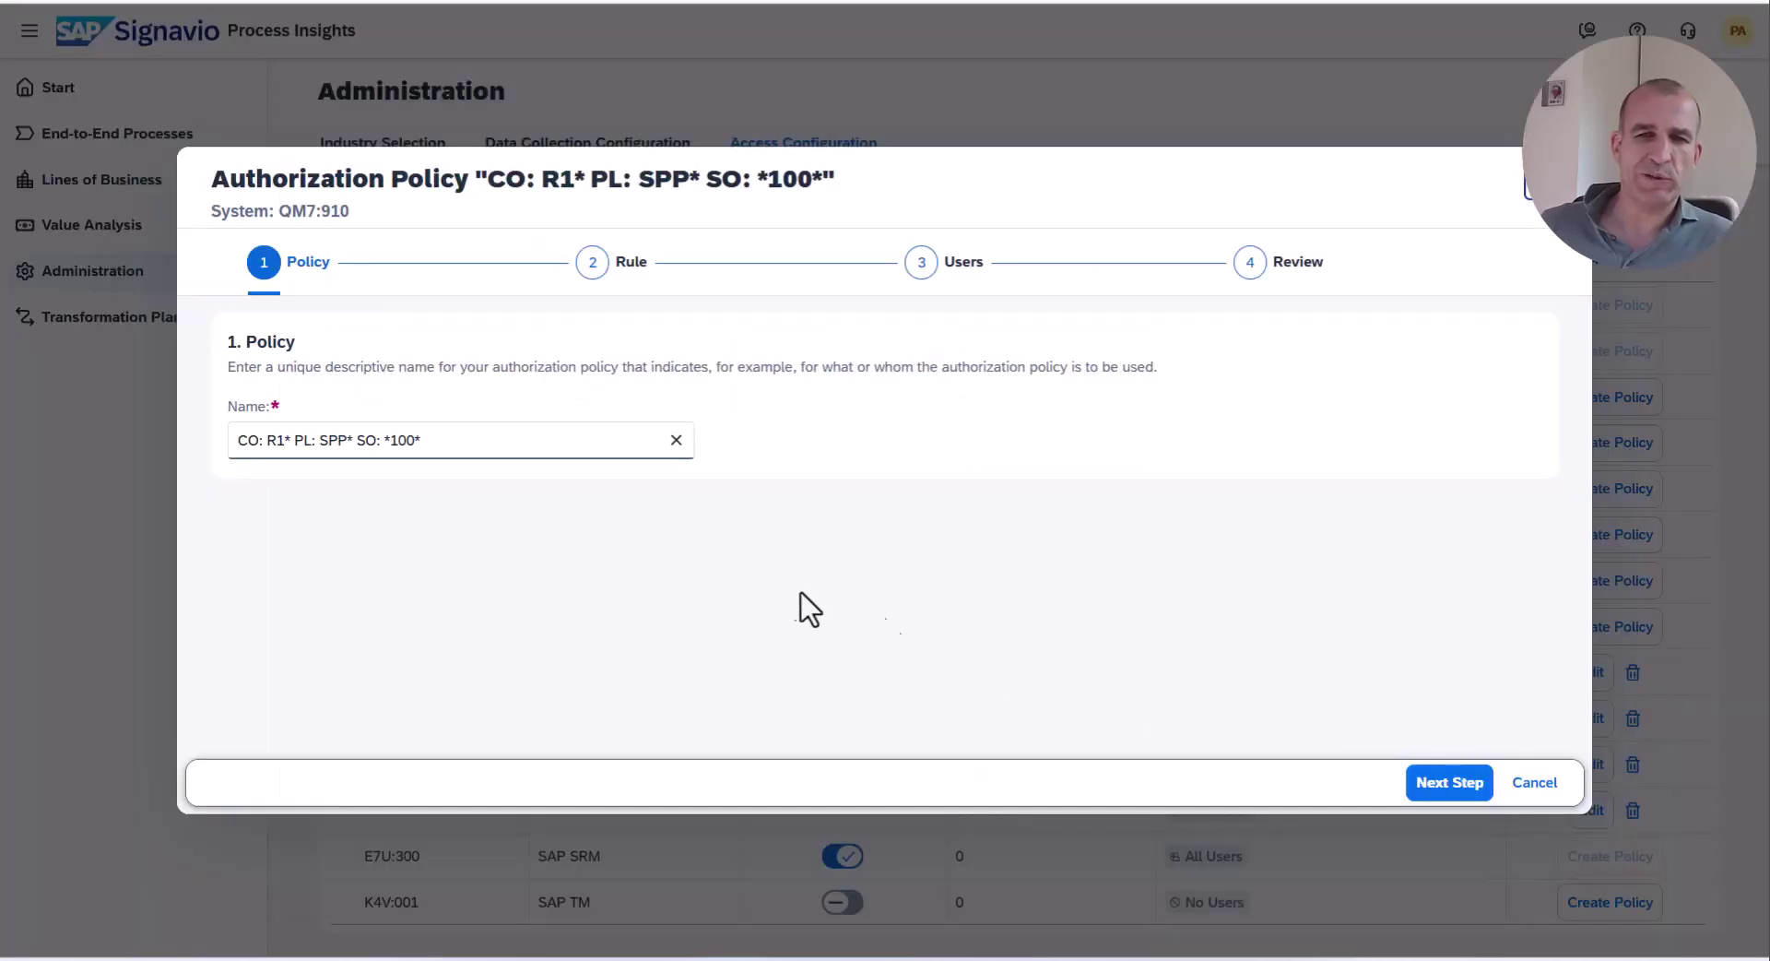
{"action": "left_click", "coordinate": [595, 264]}
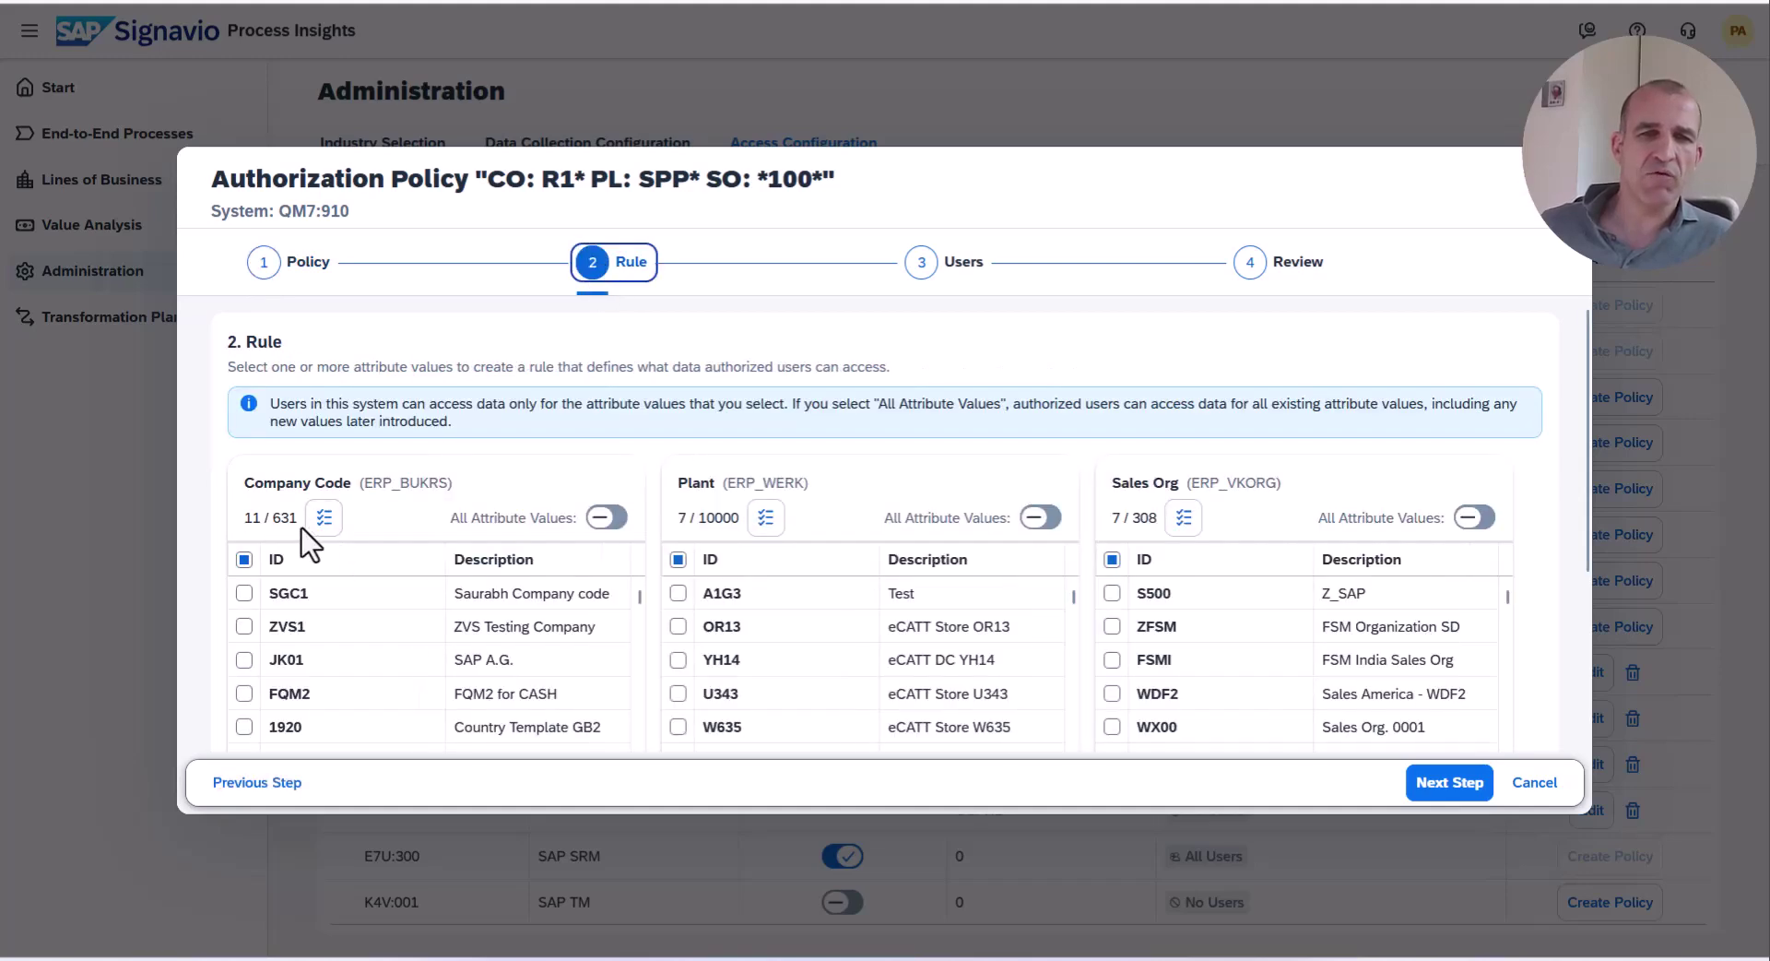
{"action": "left_click", "coordinate": [324, 519]}
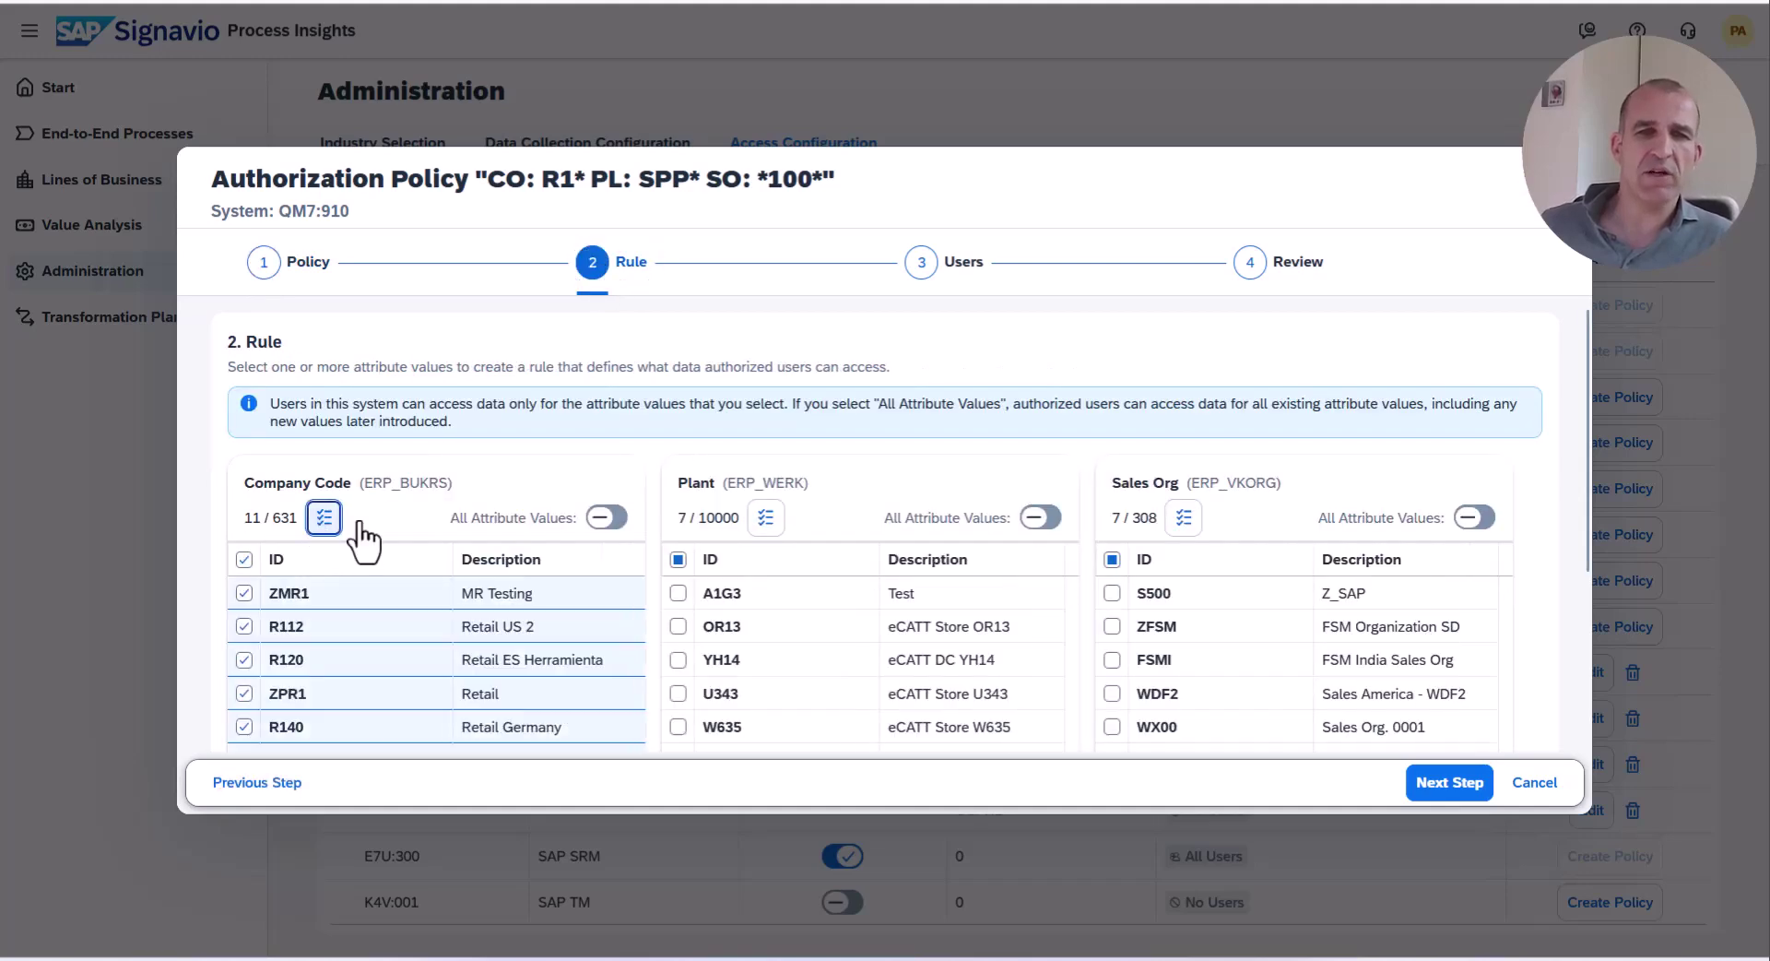
{"action": "left_click", "coordinate": [766, 518]}
{"action": "left_click", "coordinate": [1183, 518]}
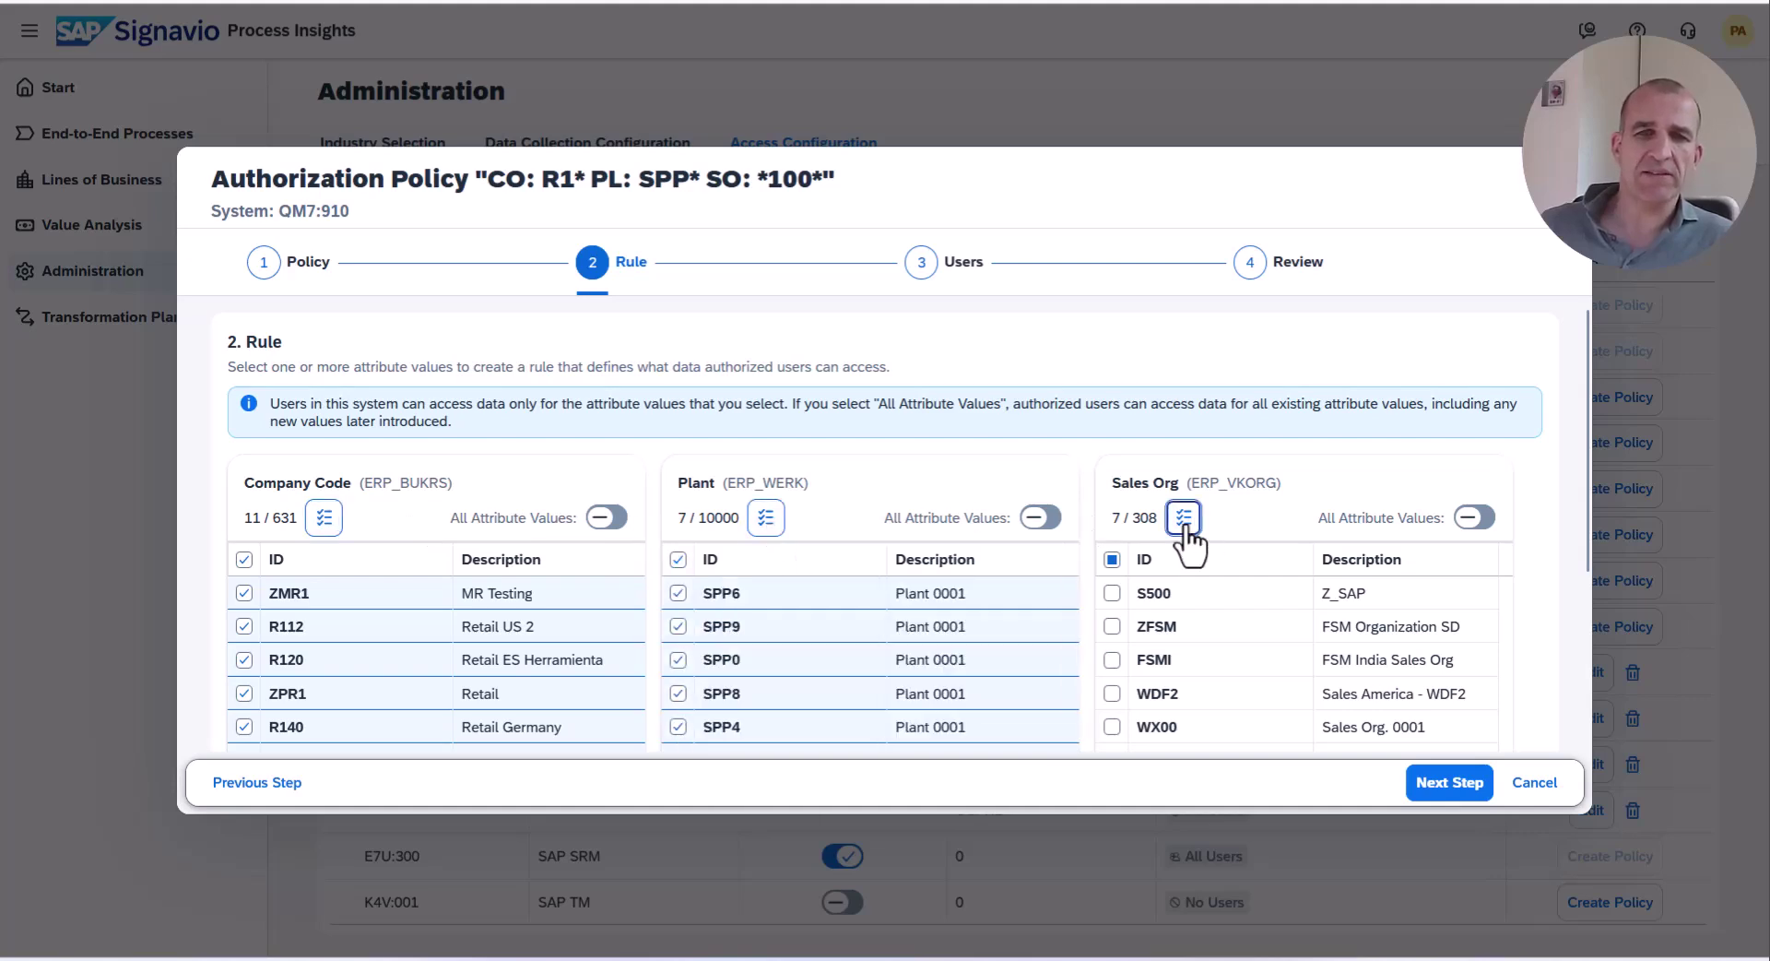
- Add the user's ID to the policy's users and save the policy
{"action": "left_click", "coordinate": [930, 278]}
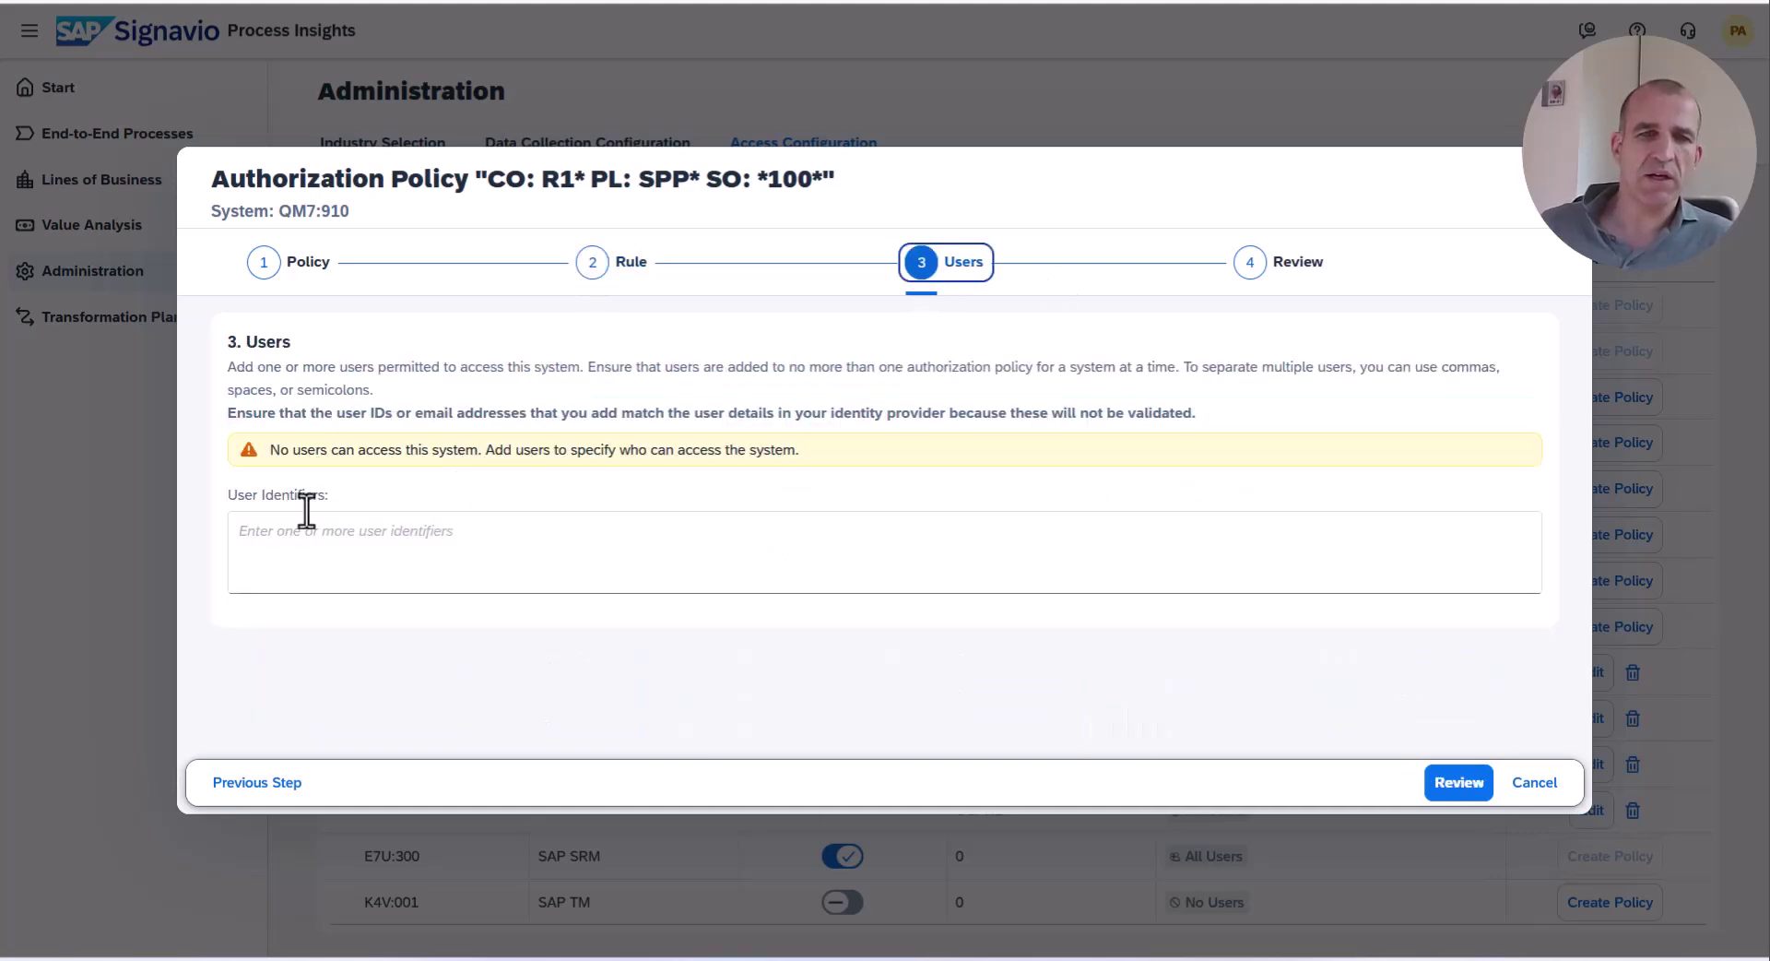
{"action": "left_click", "coordinate": [297, 545]}
{"action": "type", "text": "P010"}
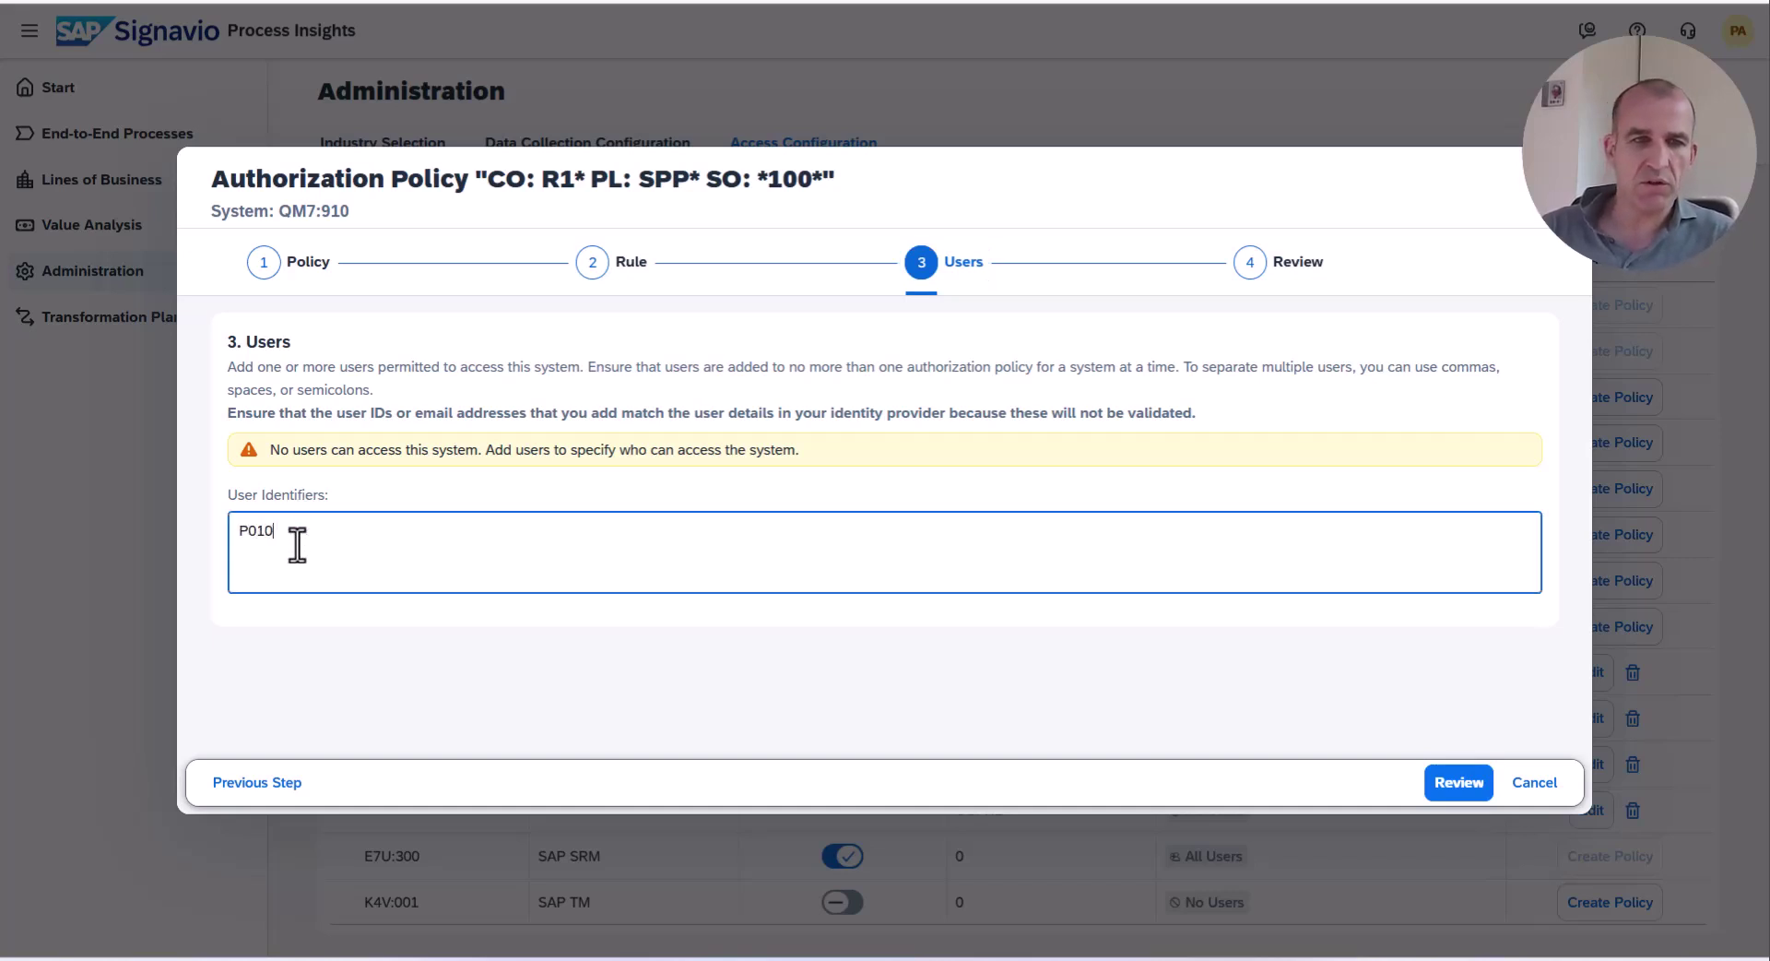
{"action": "type", "text": "420"}
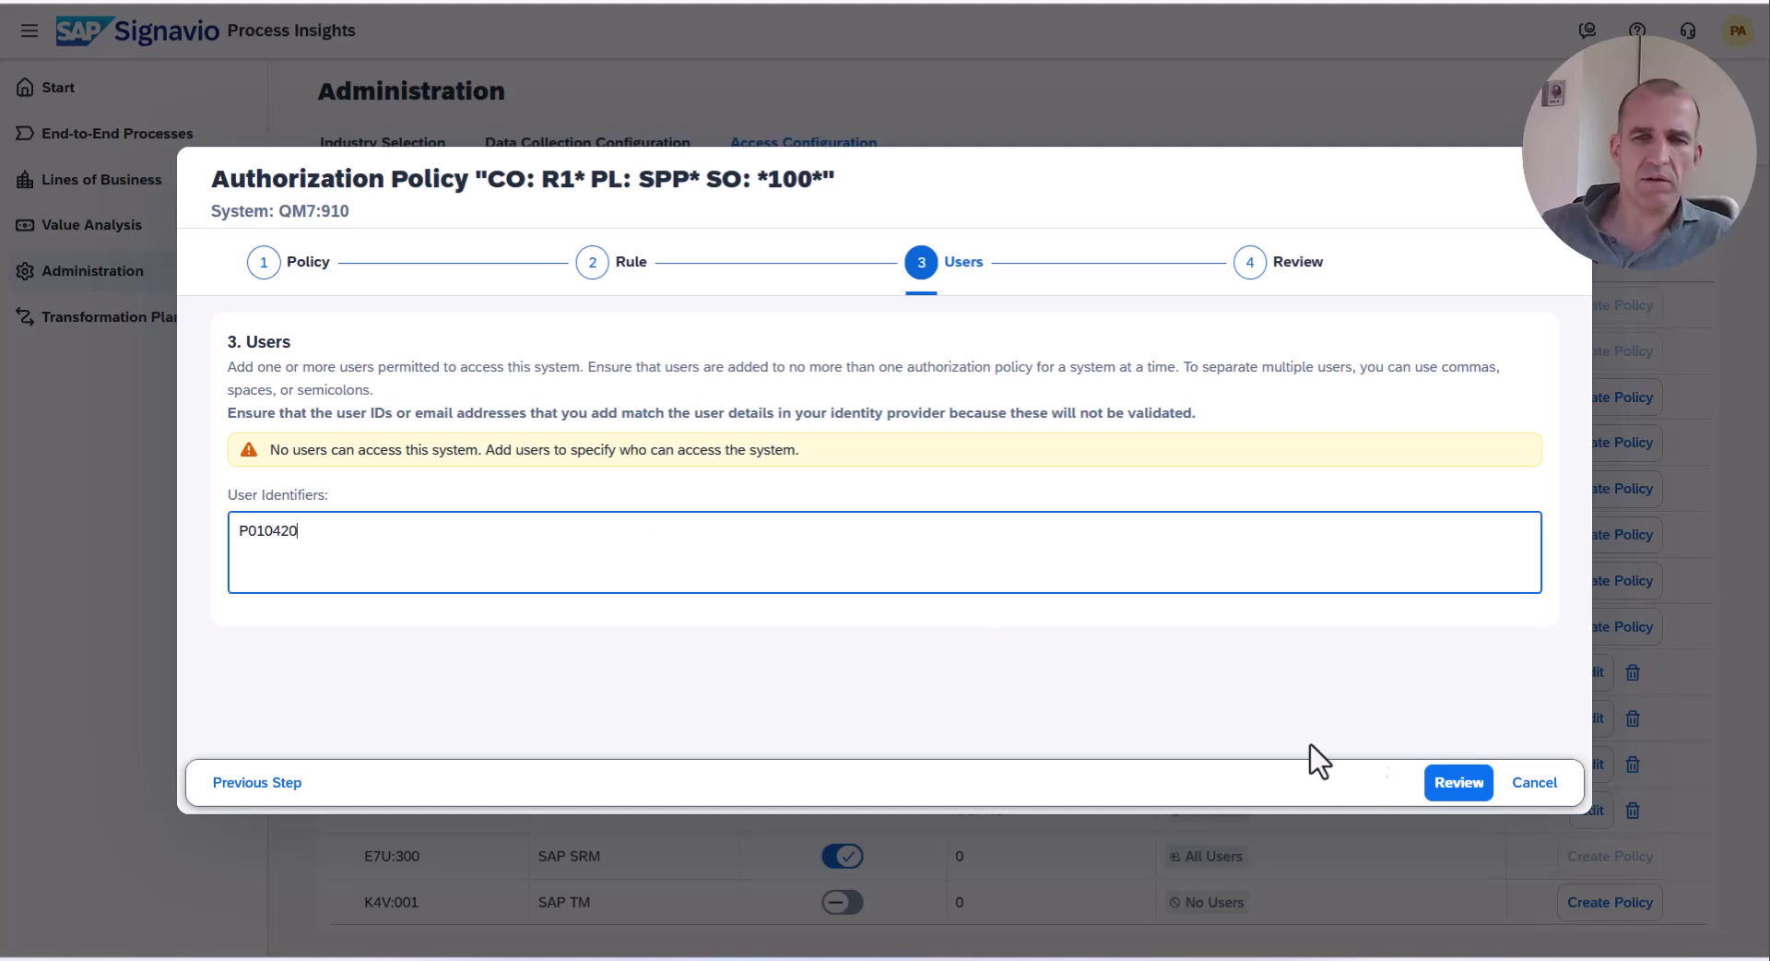
{"action": "key", "text": "Return"}
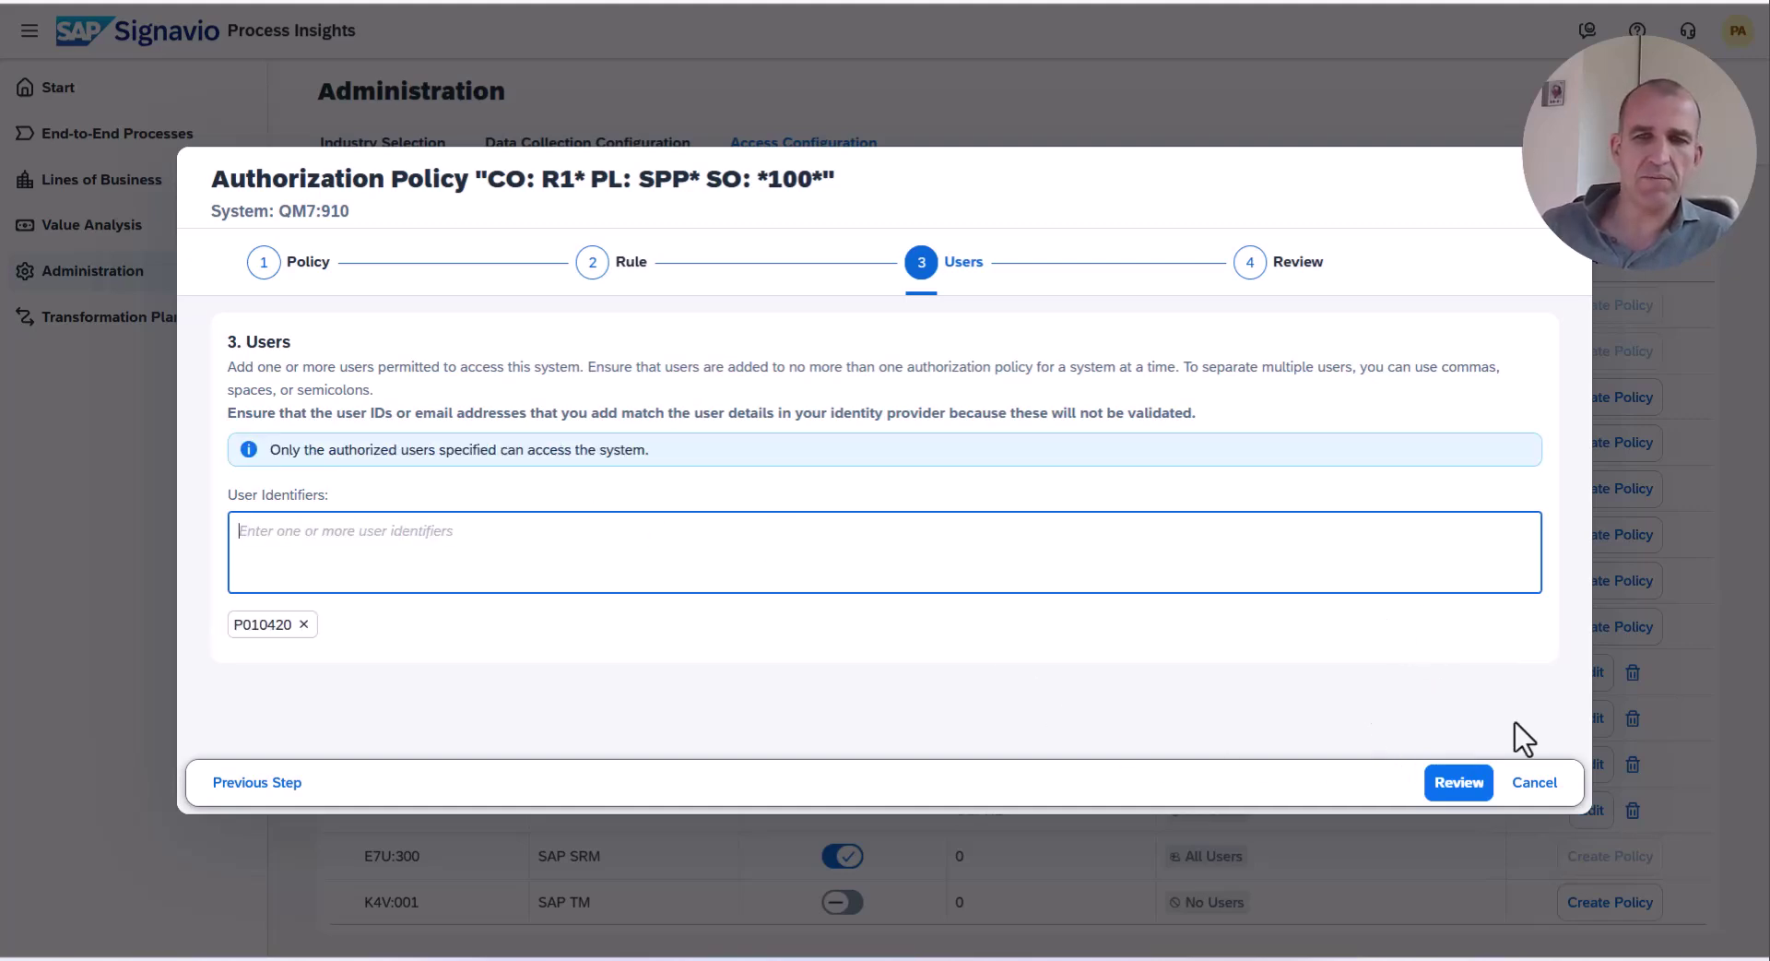
{"action": "left_click", "coordinate": [1457, 791]}
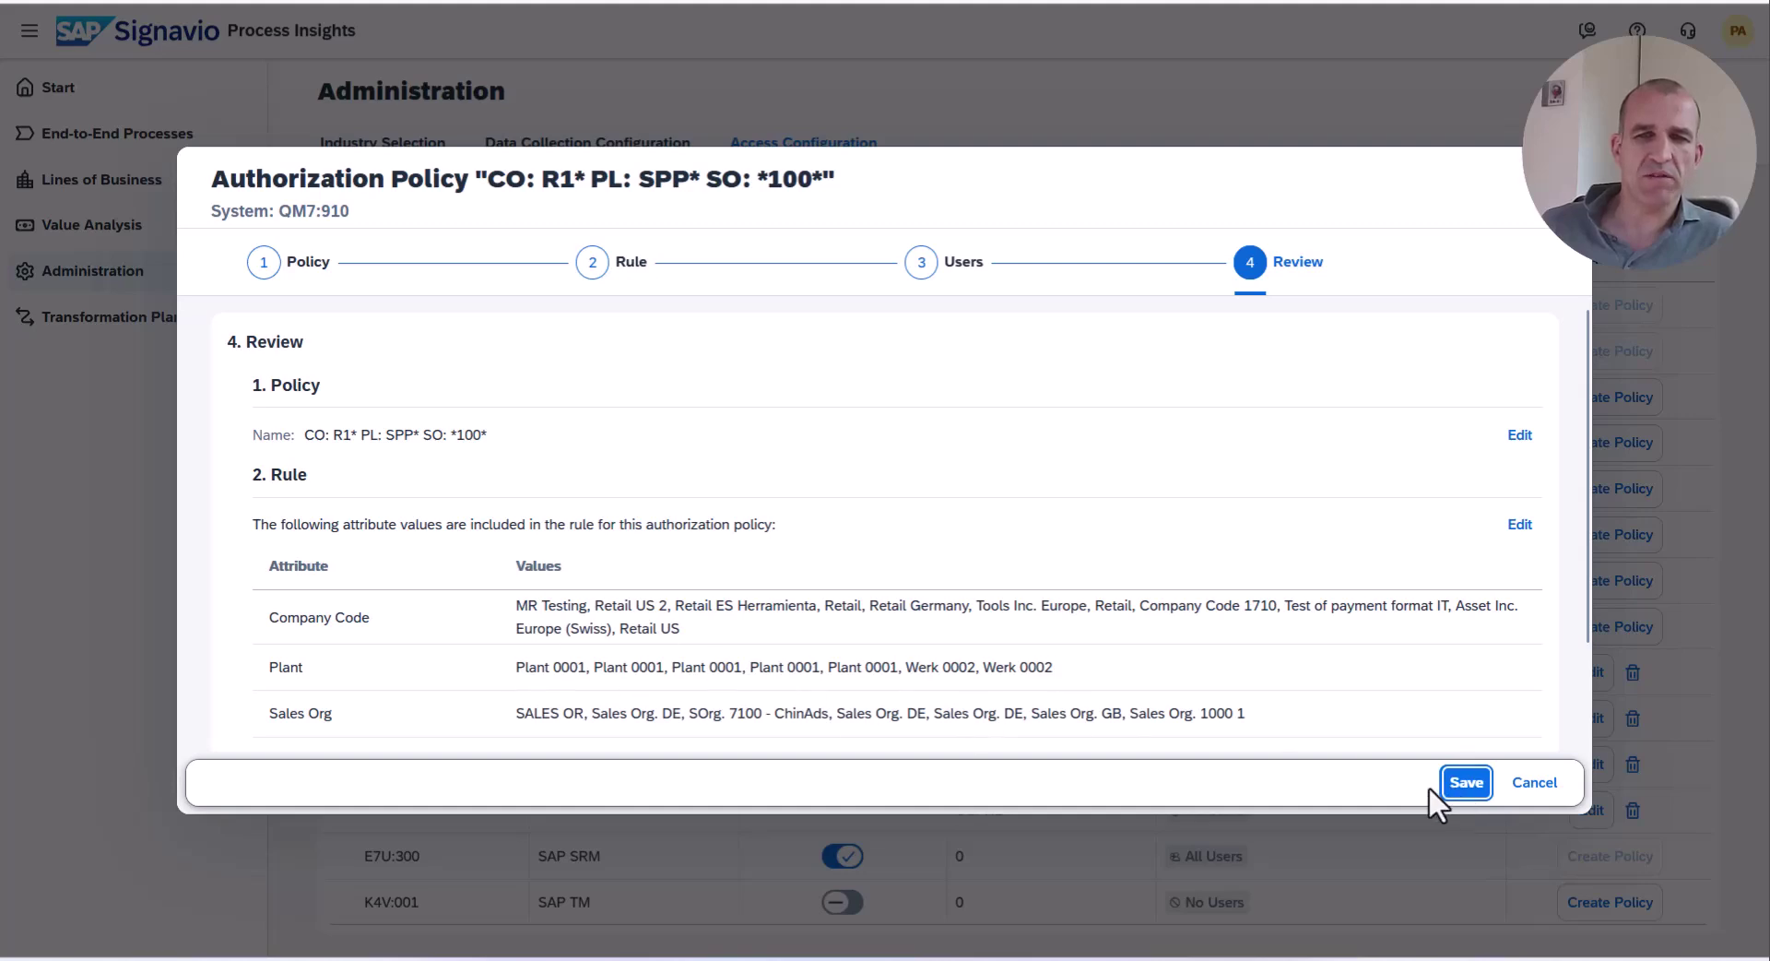
{"action": "left_click", "coordinate": [1464, 784]}
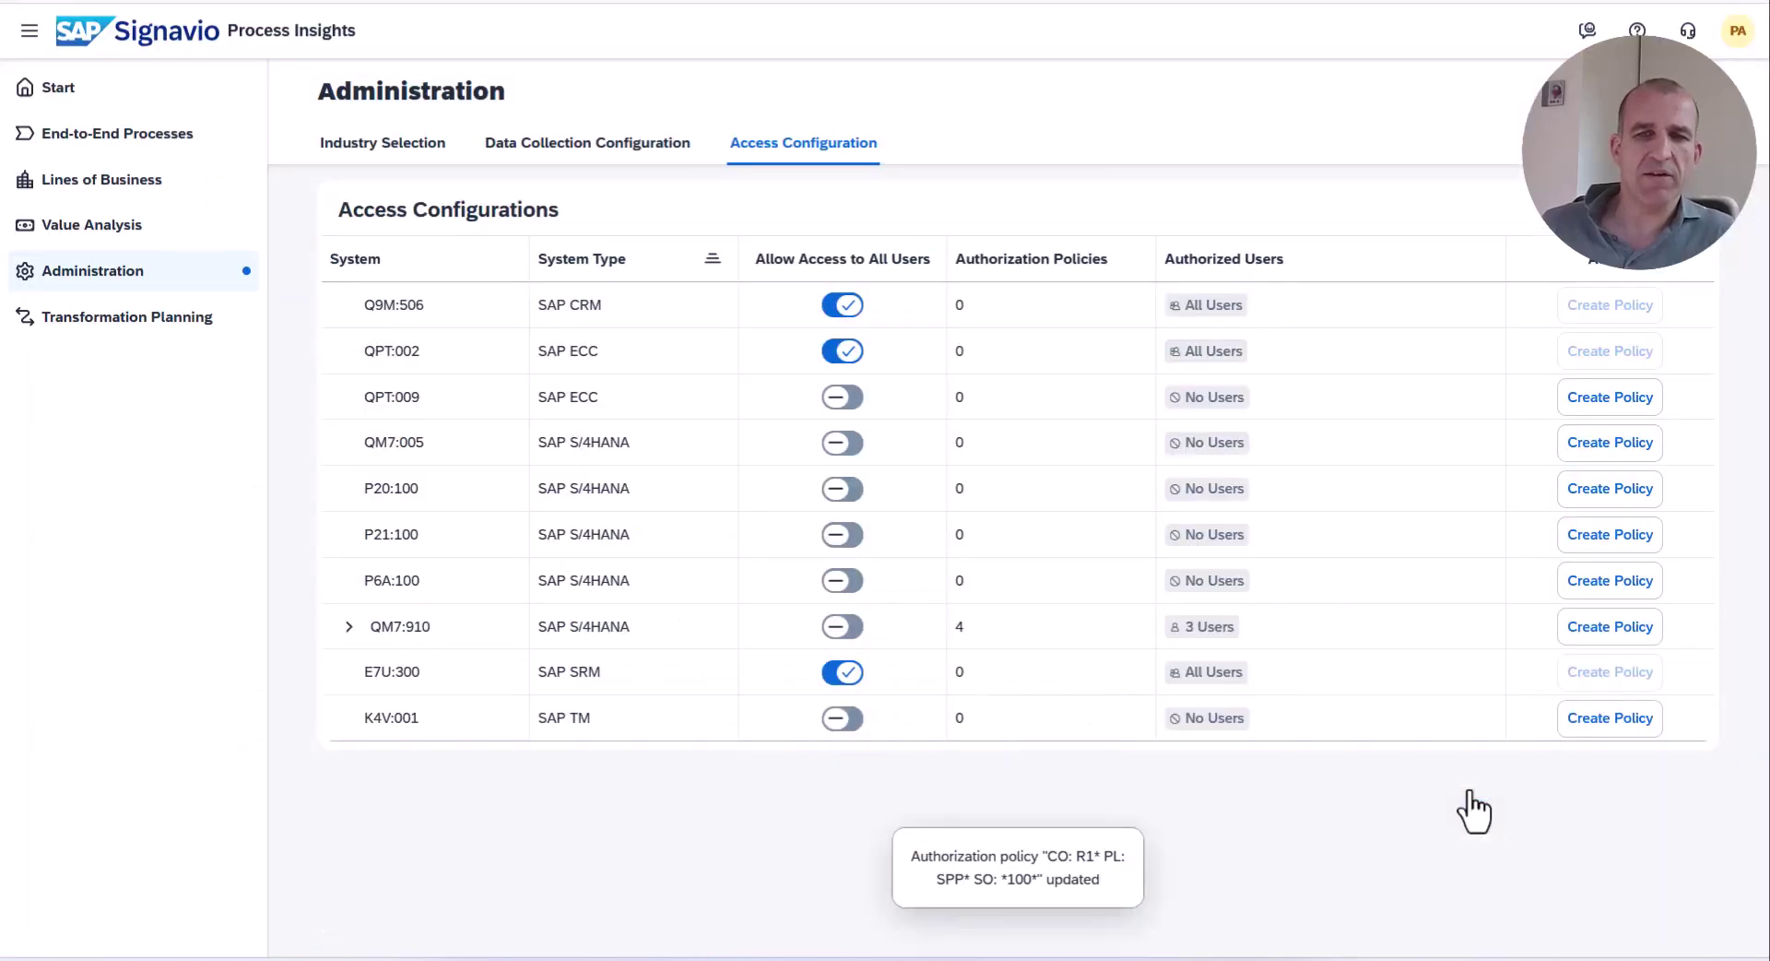
- Reload the user's sales billing process flow and note Documents dropped to 408
{"action": "key", "text": "alt+Tab"}
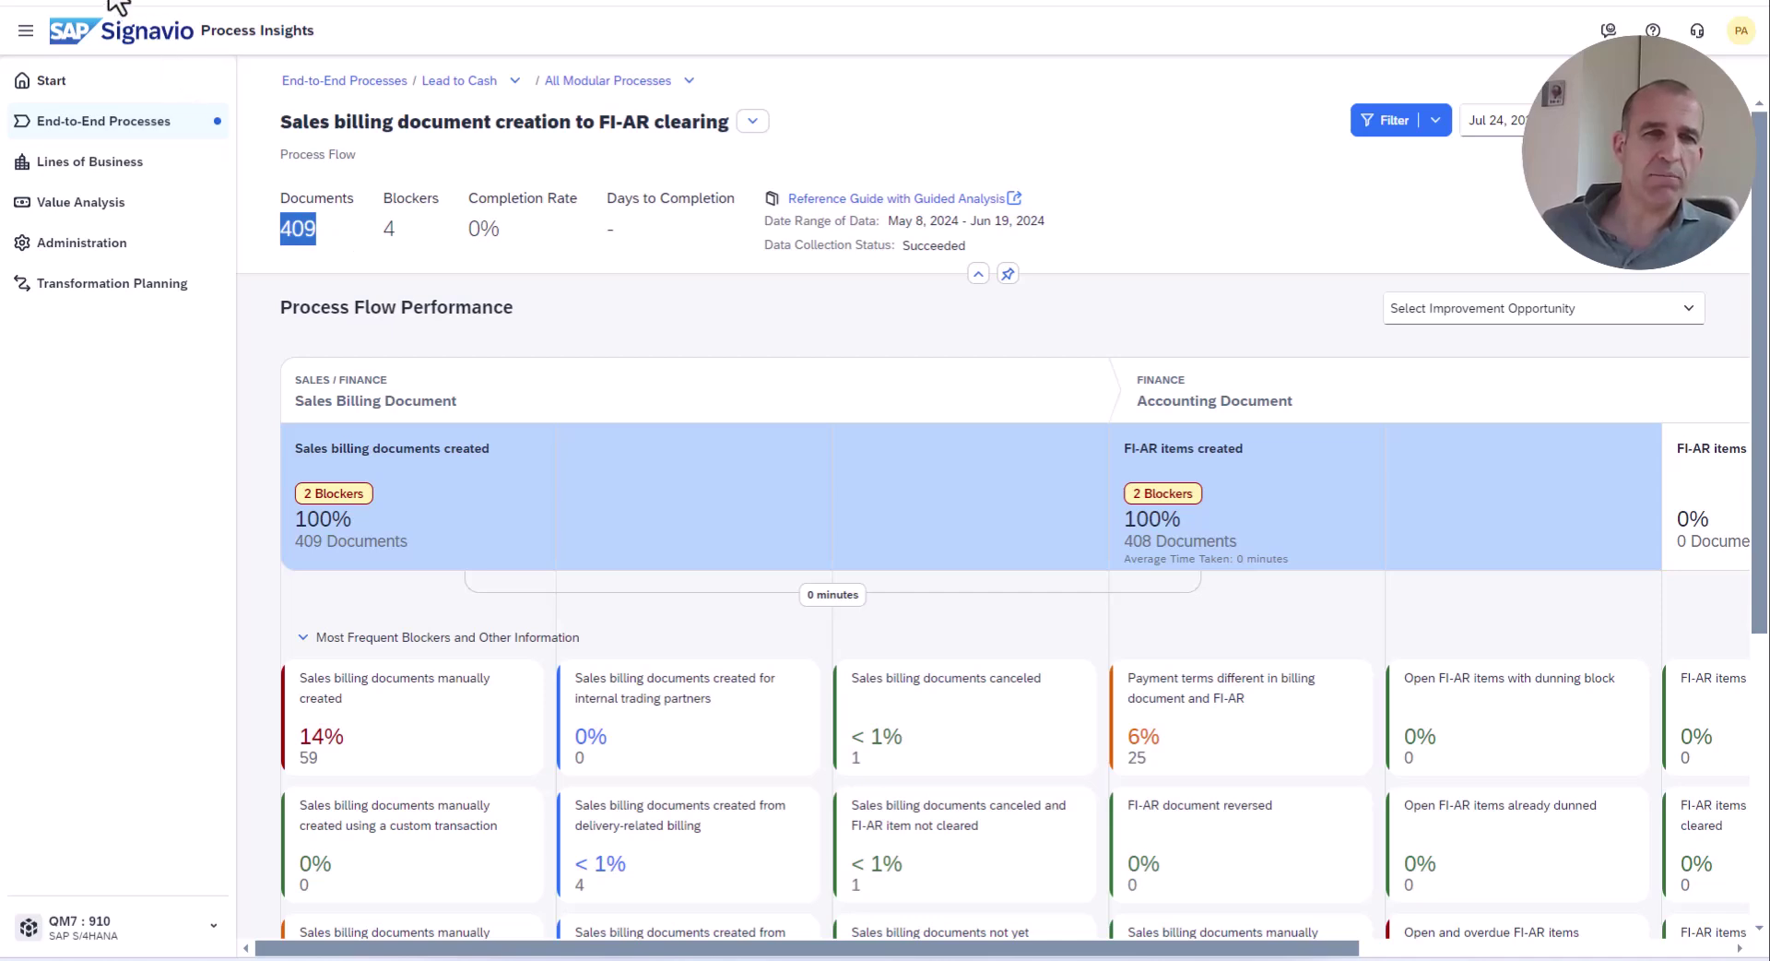
{"action": "key", "text": "F5"}
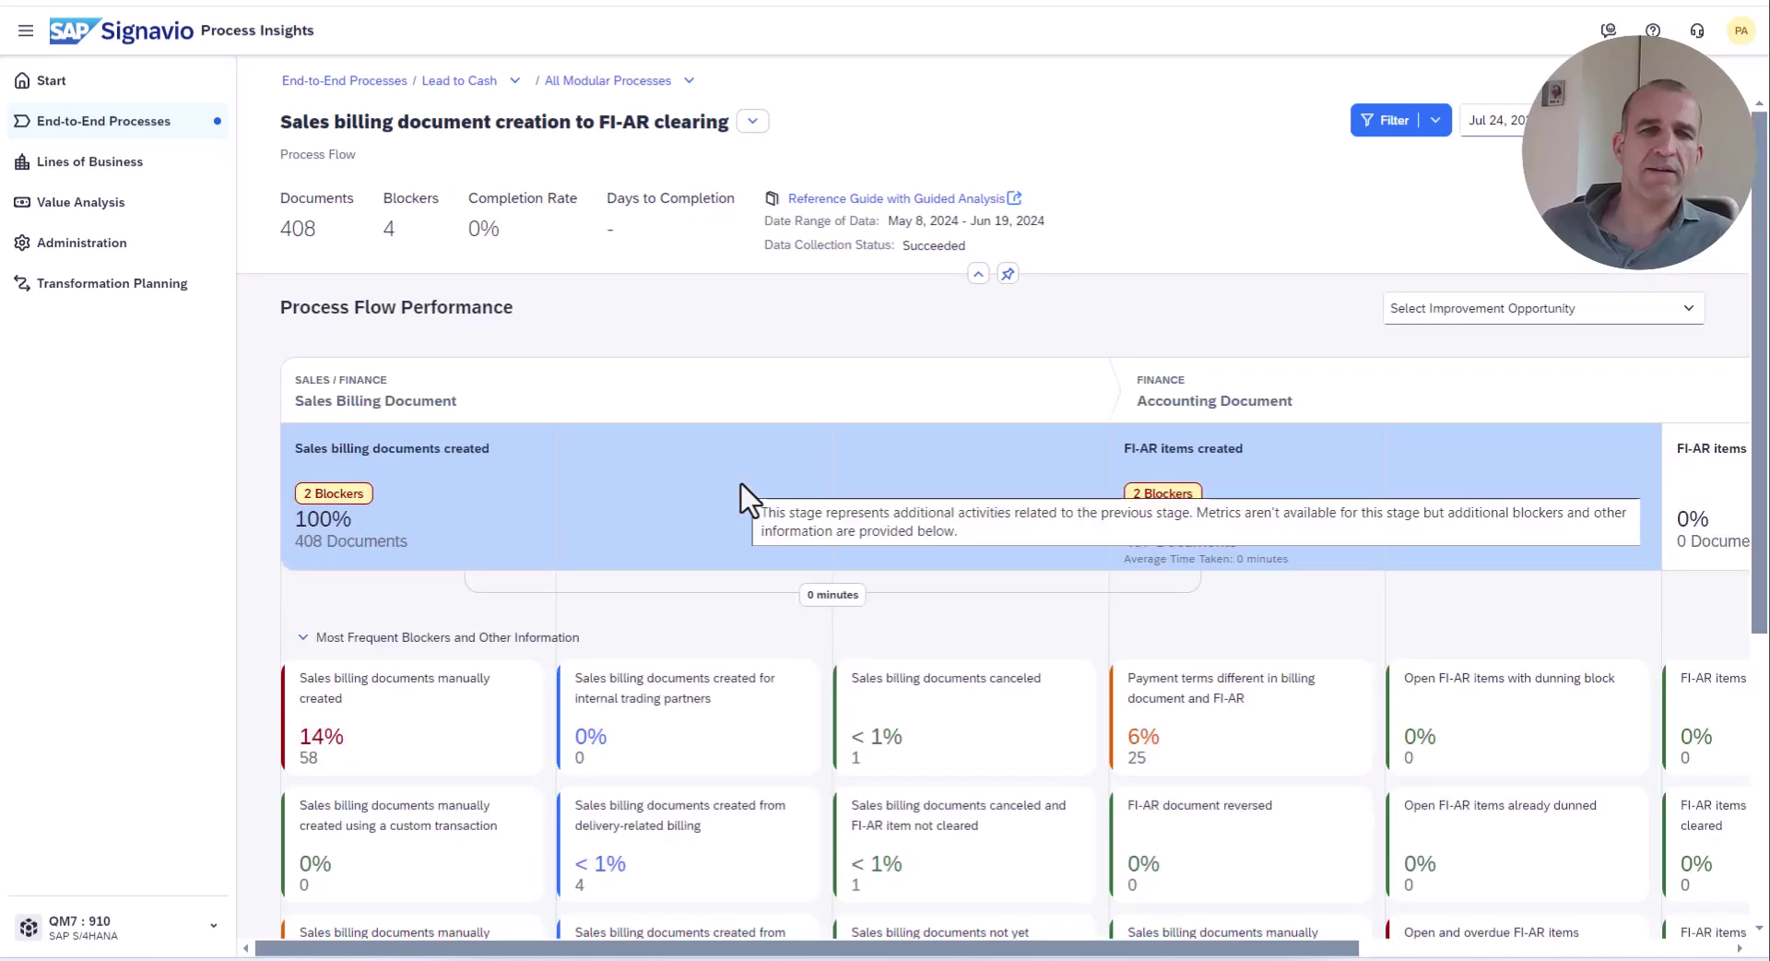
{"action": "double_click", "coordinate": [290, 228]}
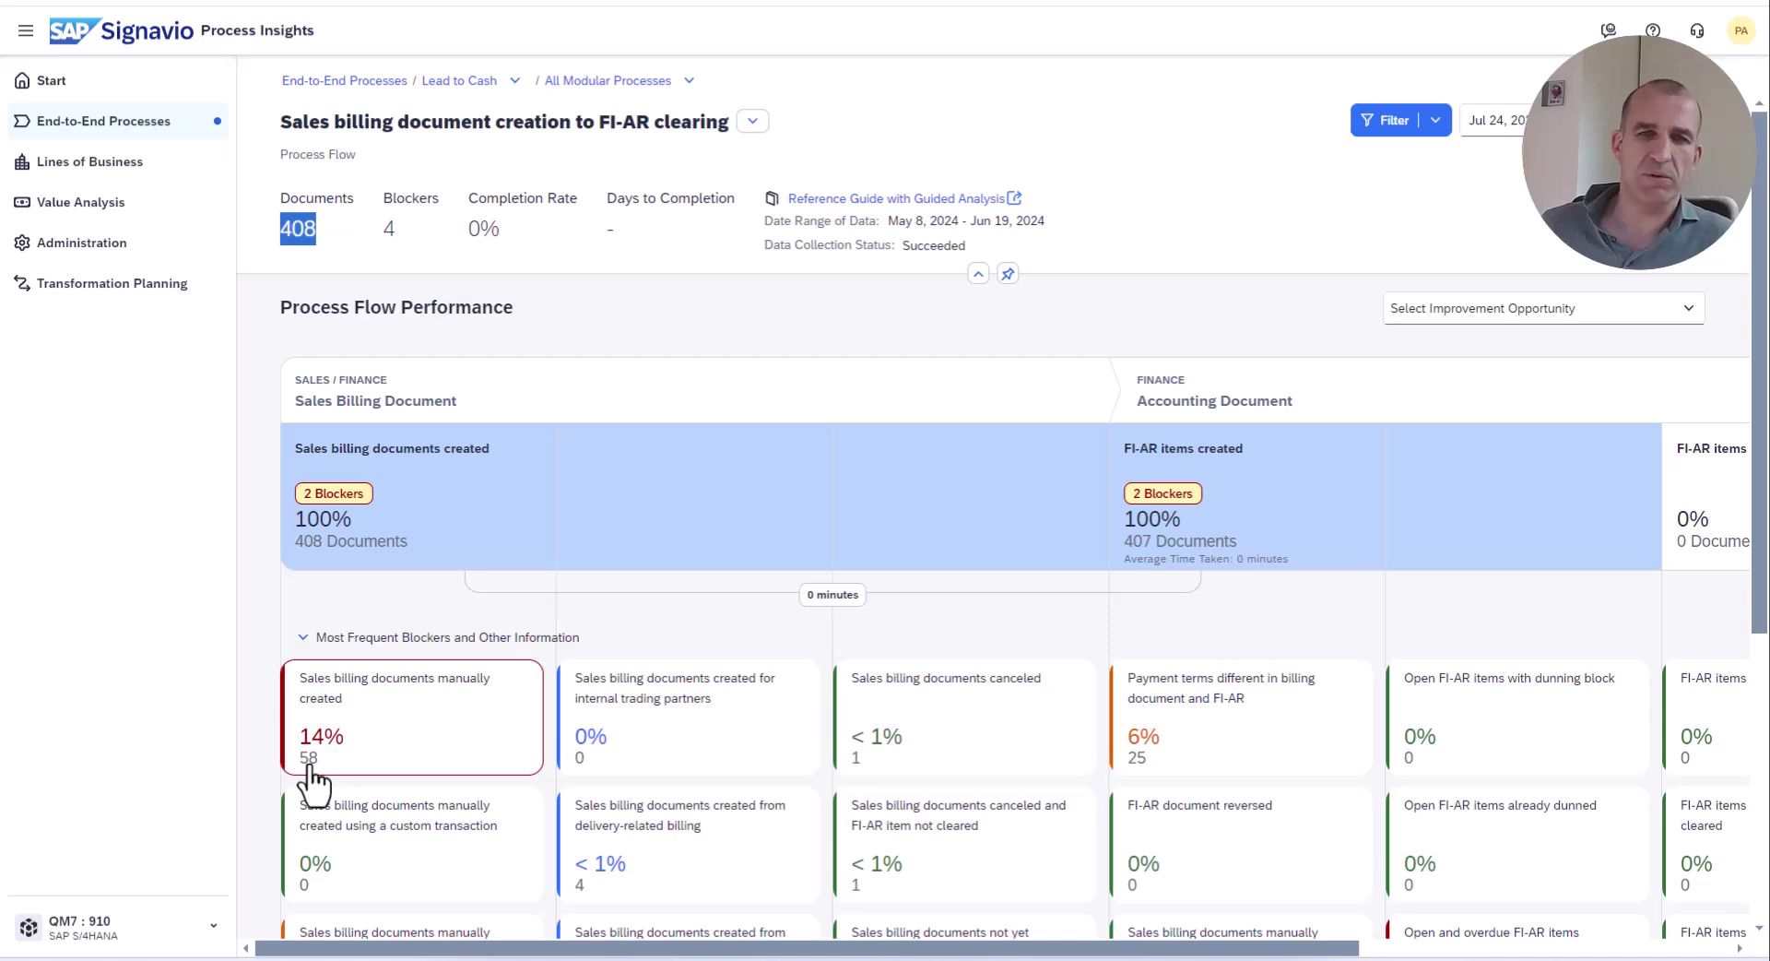
- In the admin view, open the CO: R1* PL: SPP* SO: *100* policy under QM7:910 for editing
{"action": "left_click", "coordinate": [53, 82]}
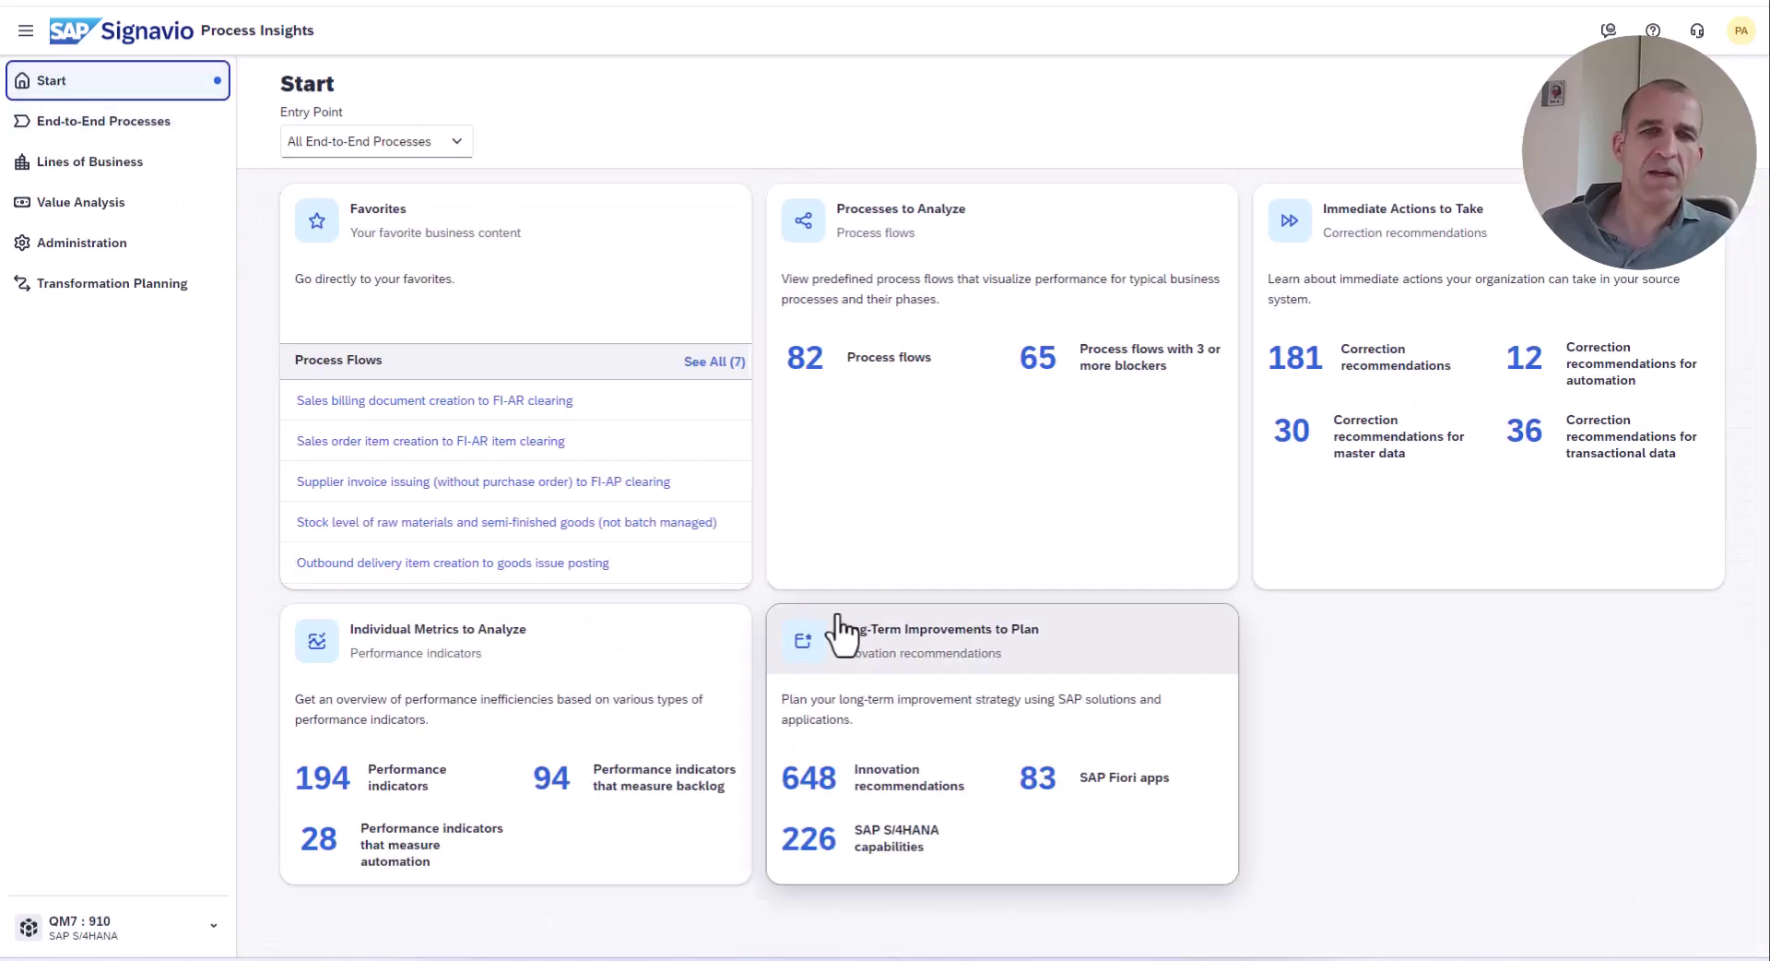
{"action": "key", "text": "alt+Tab"}
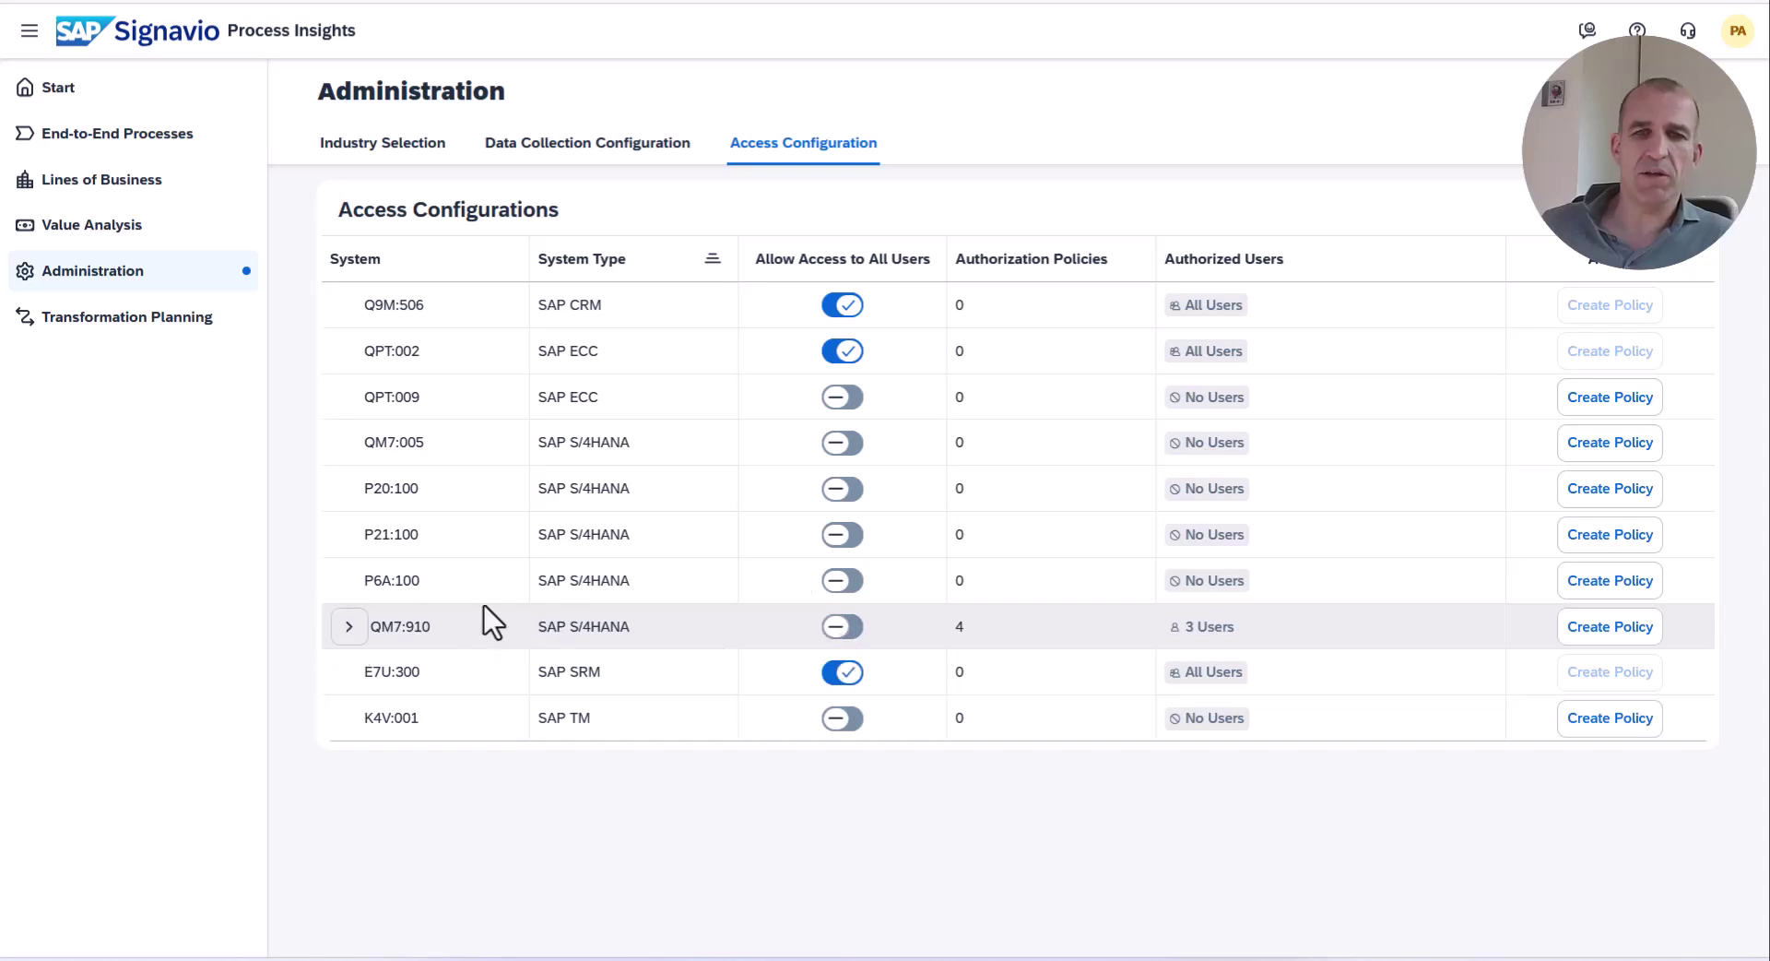
{"action": "left_click", "coordinate": [349, 628]}
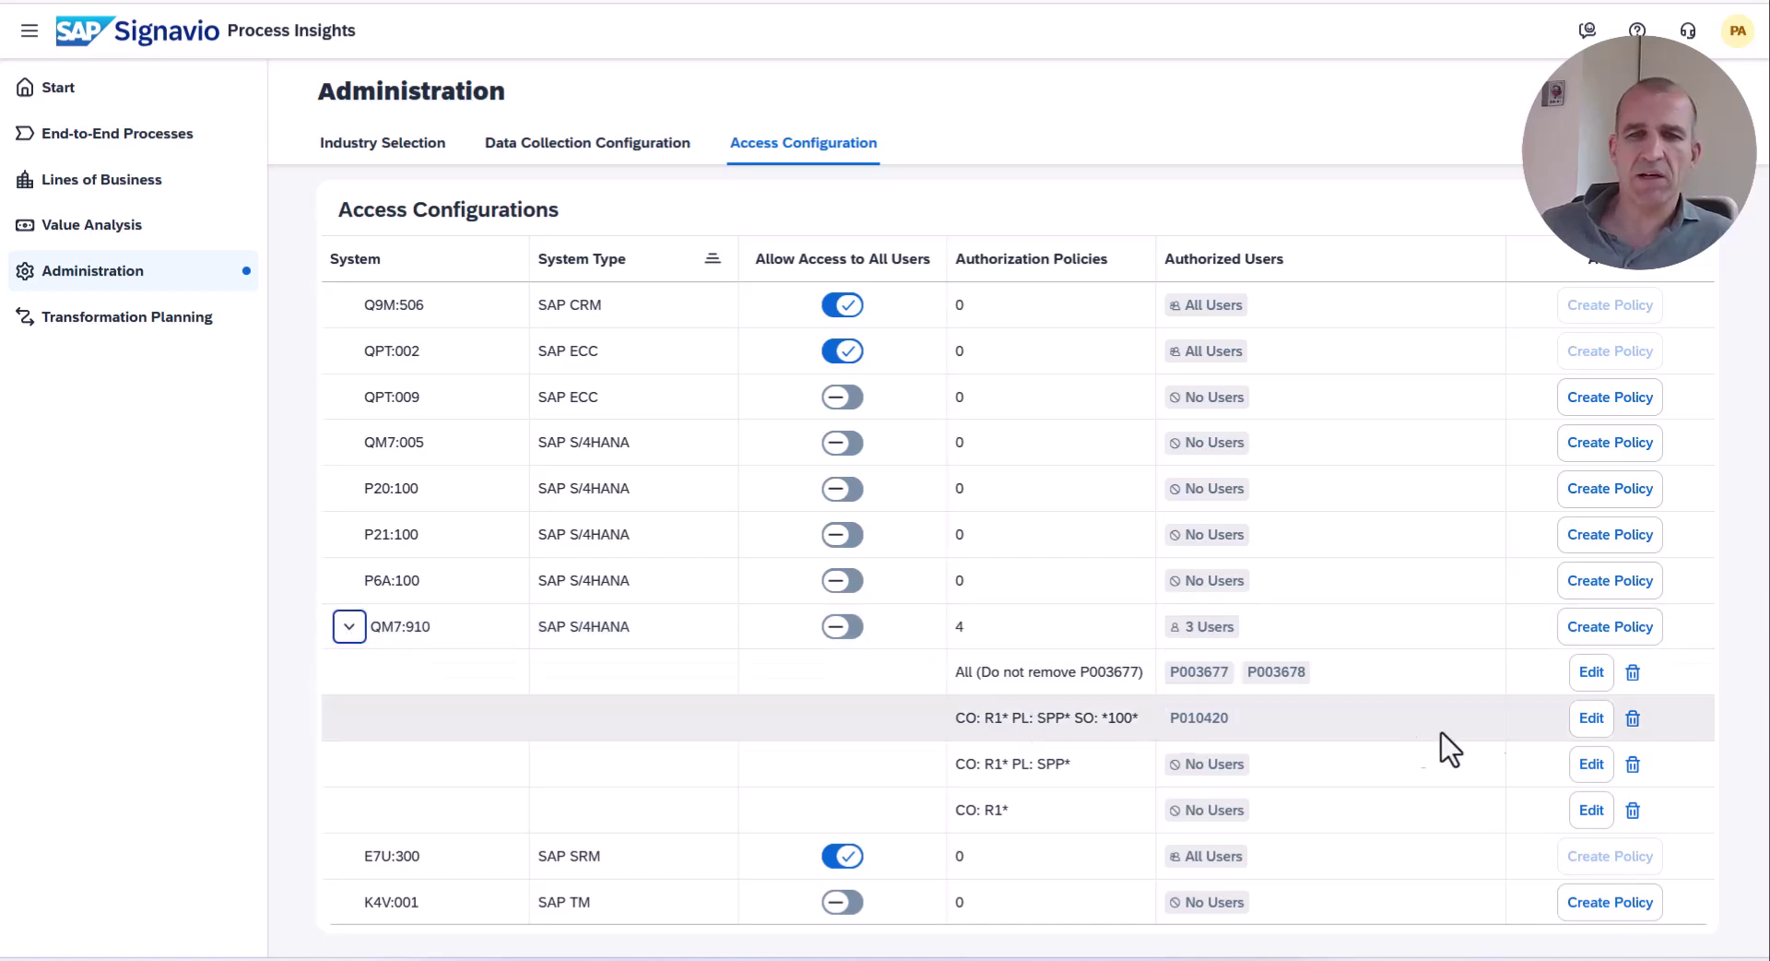
{"action": "left_click", "coordinate": [1591, 717]}
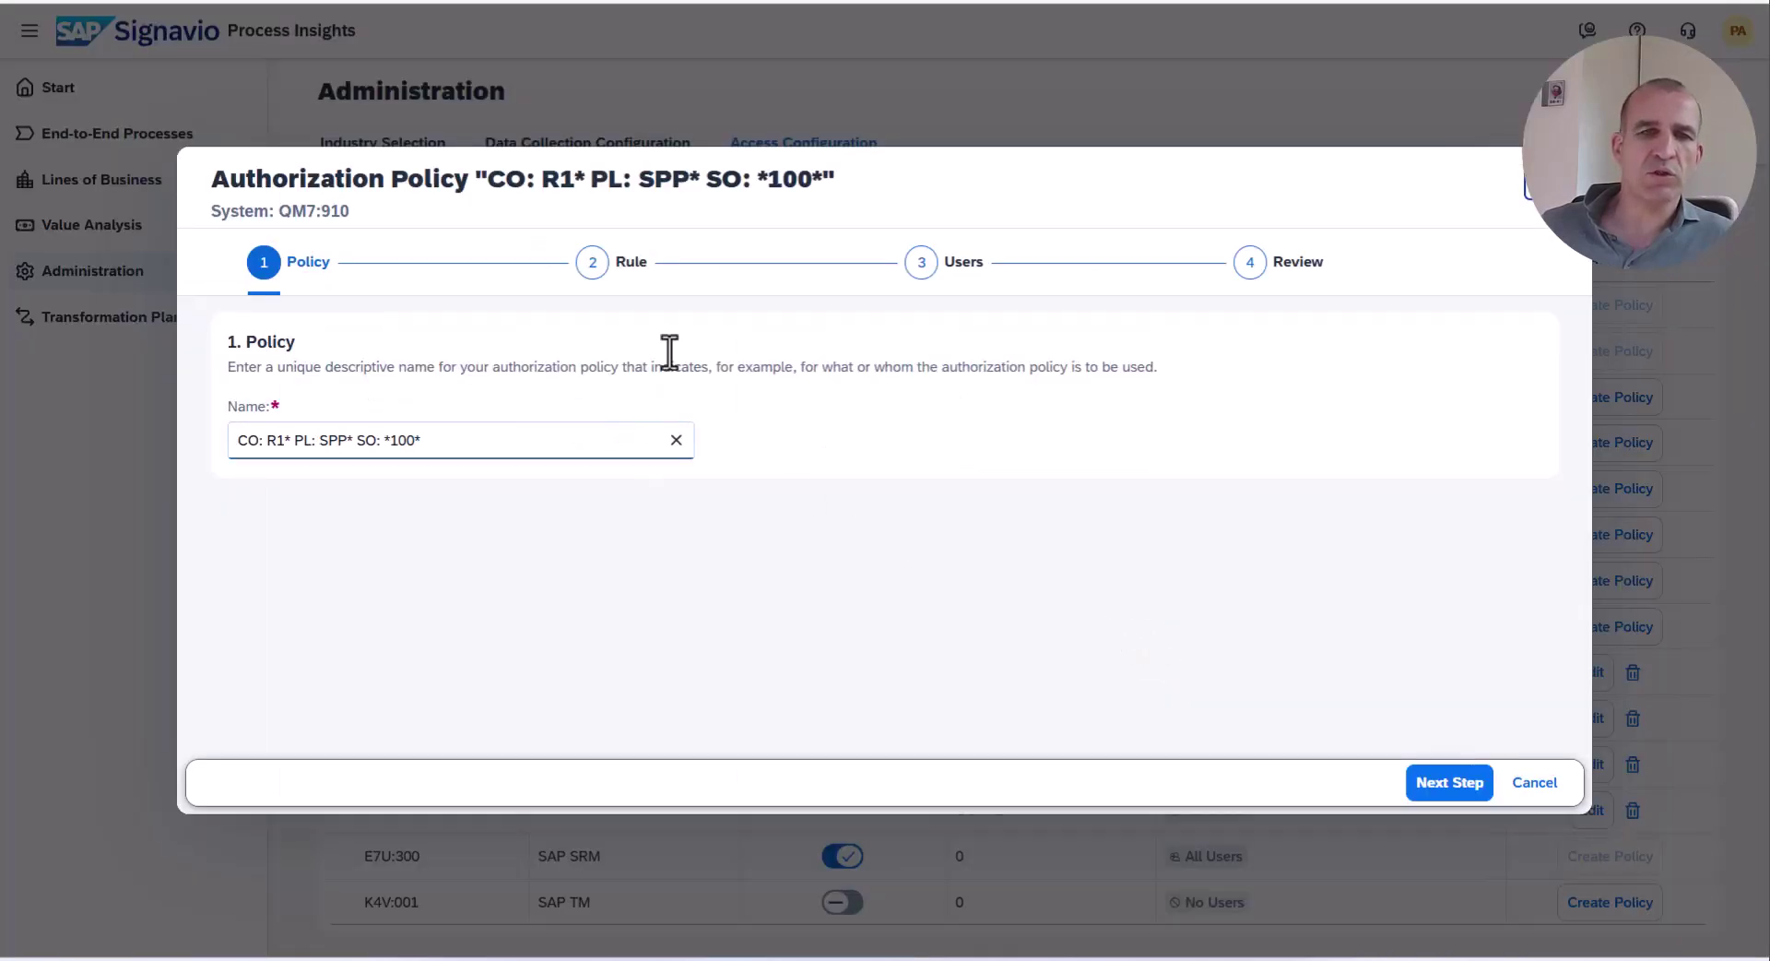
- Remove the assigned user from the policy, save it, and confirm QM7:910 shows 2 users
{"action": "left_click", "coordinate": [921, 268]}
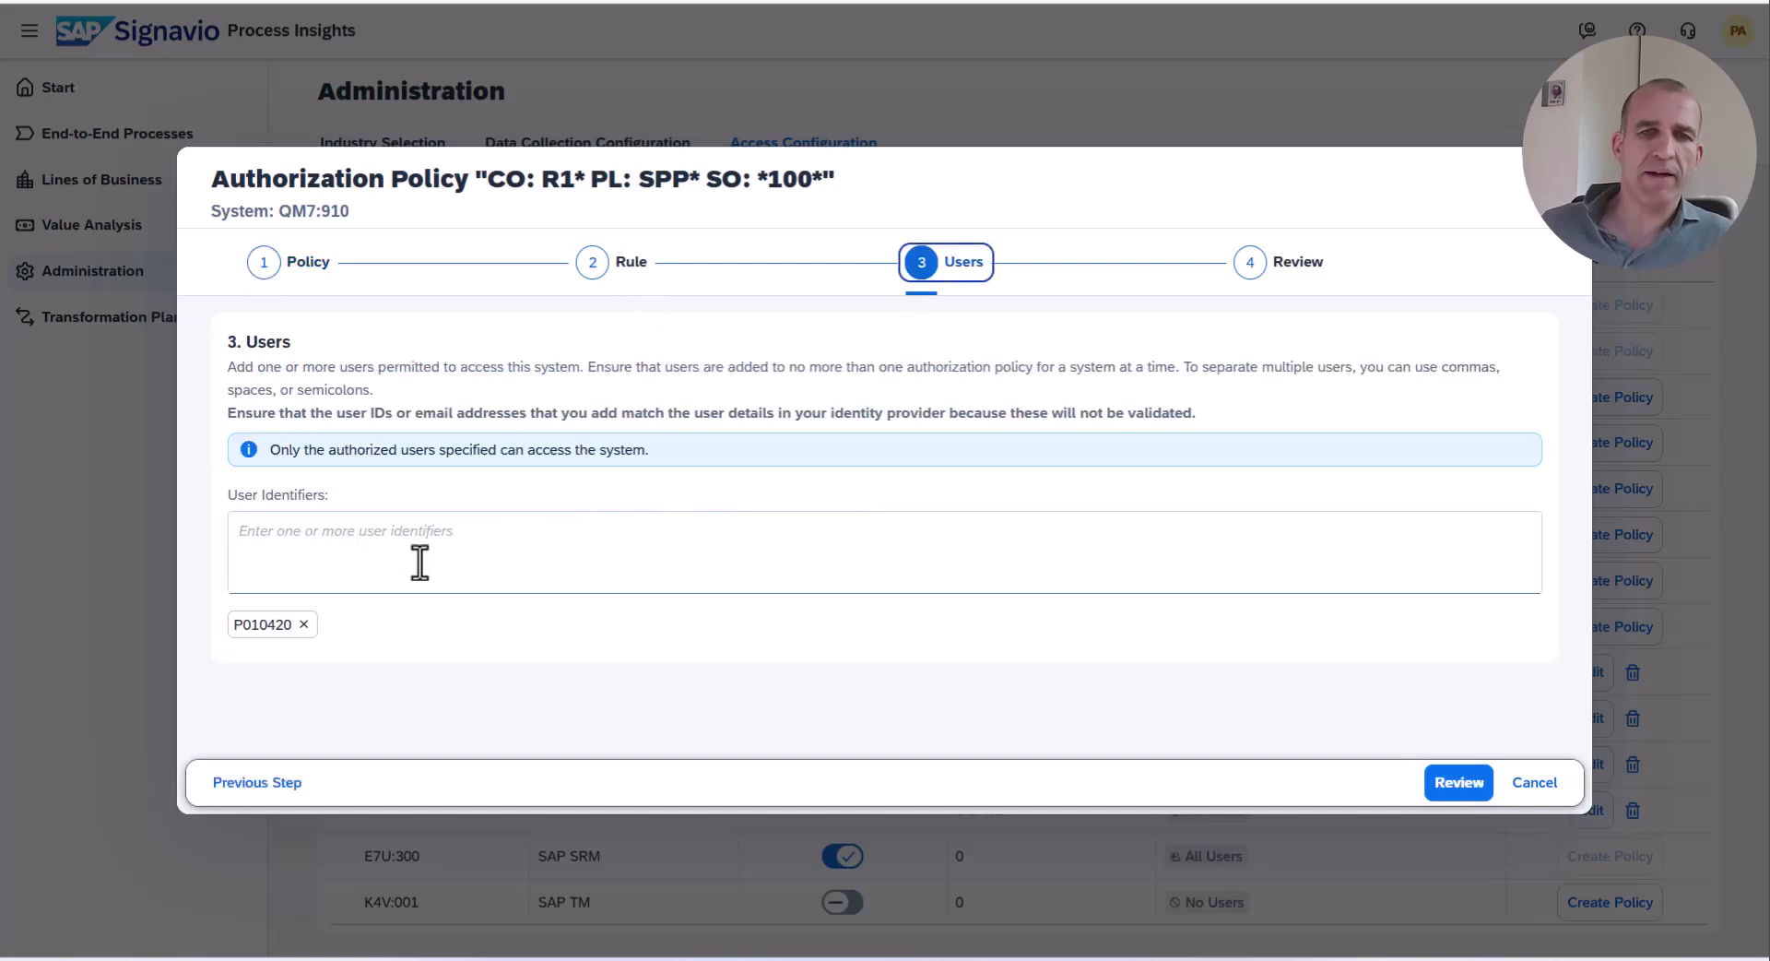
{"action": "left_click", "coordinate": [293, 625]}
{"action": "key", "text": "BackSpace"}
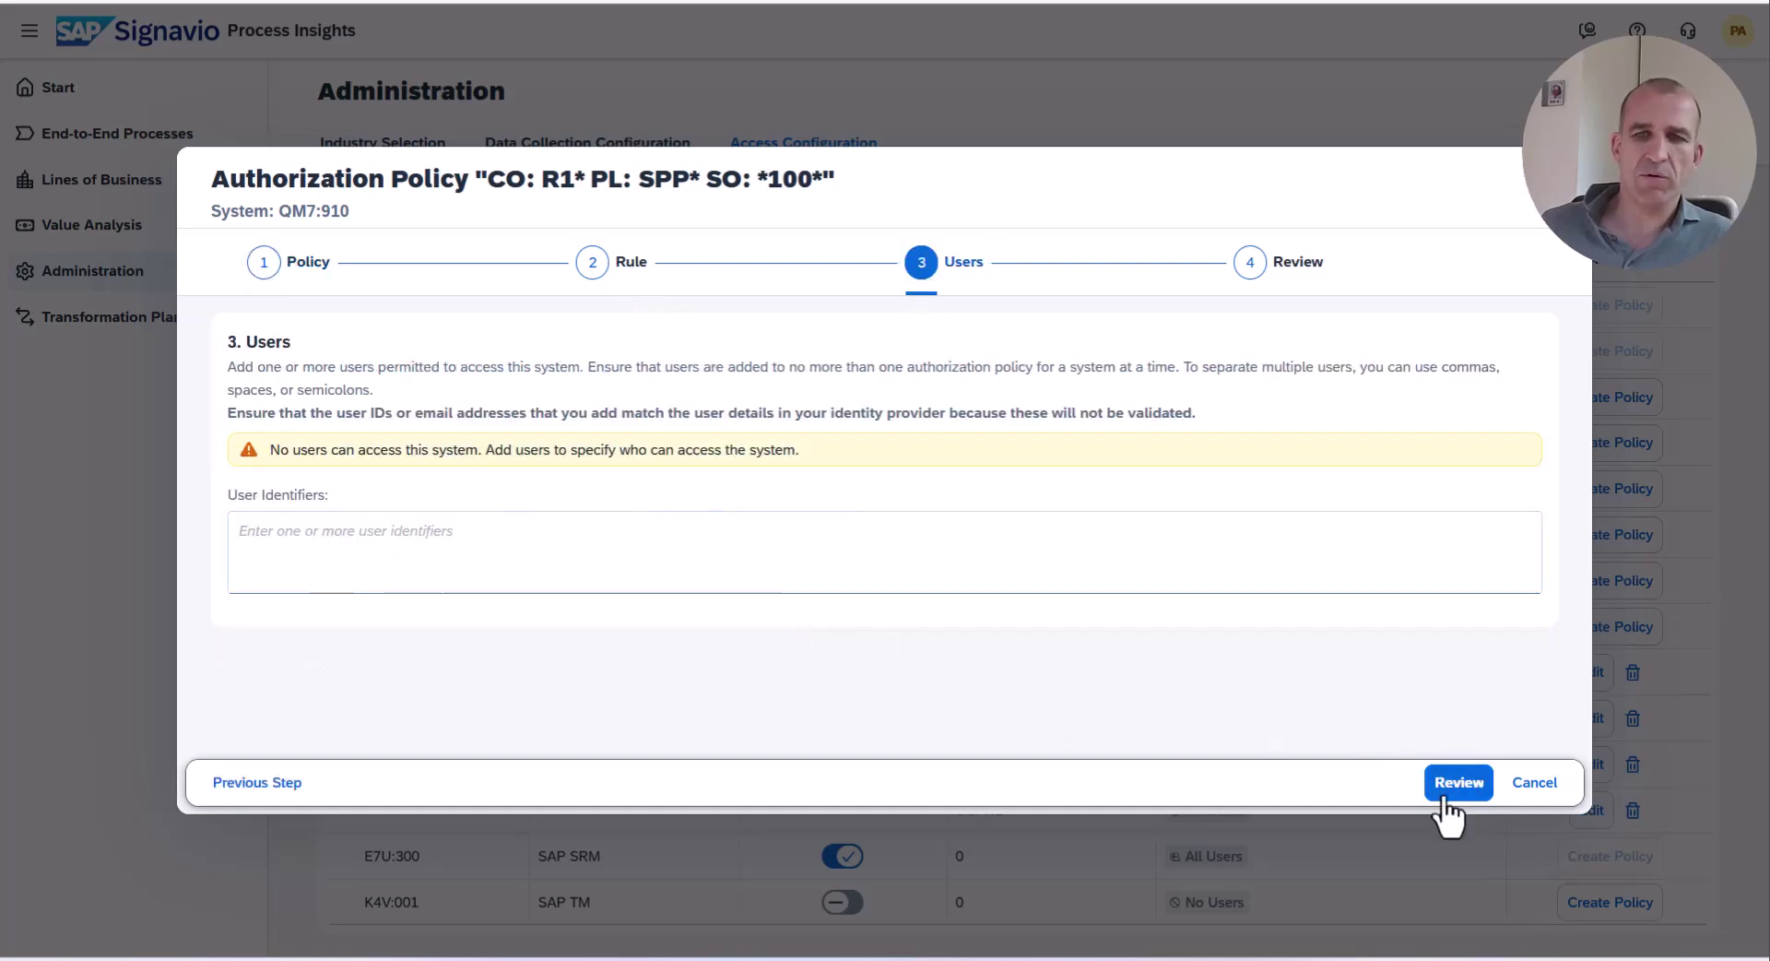
{"action": "left_click", "coordinate": [1459, 783]}
{"action": "left_click", "coordinate": [1459, 784]}
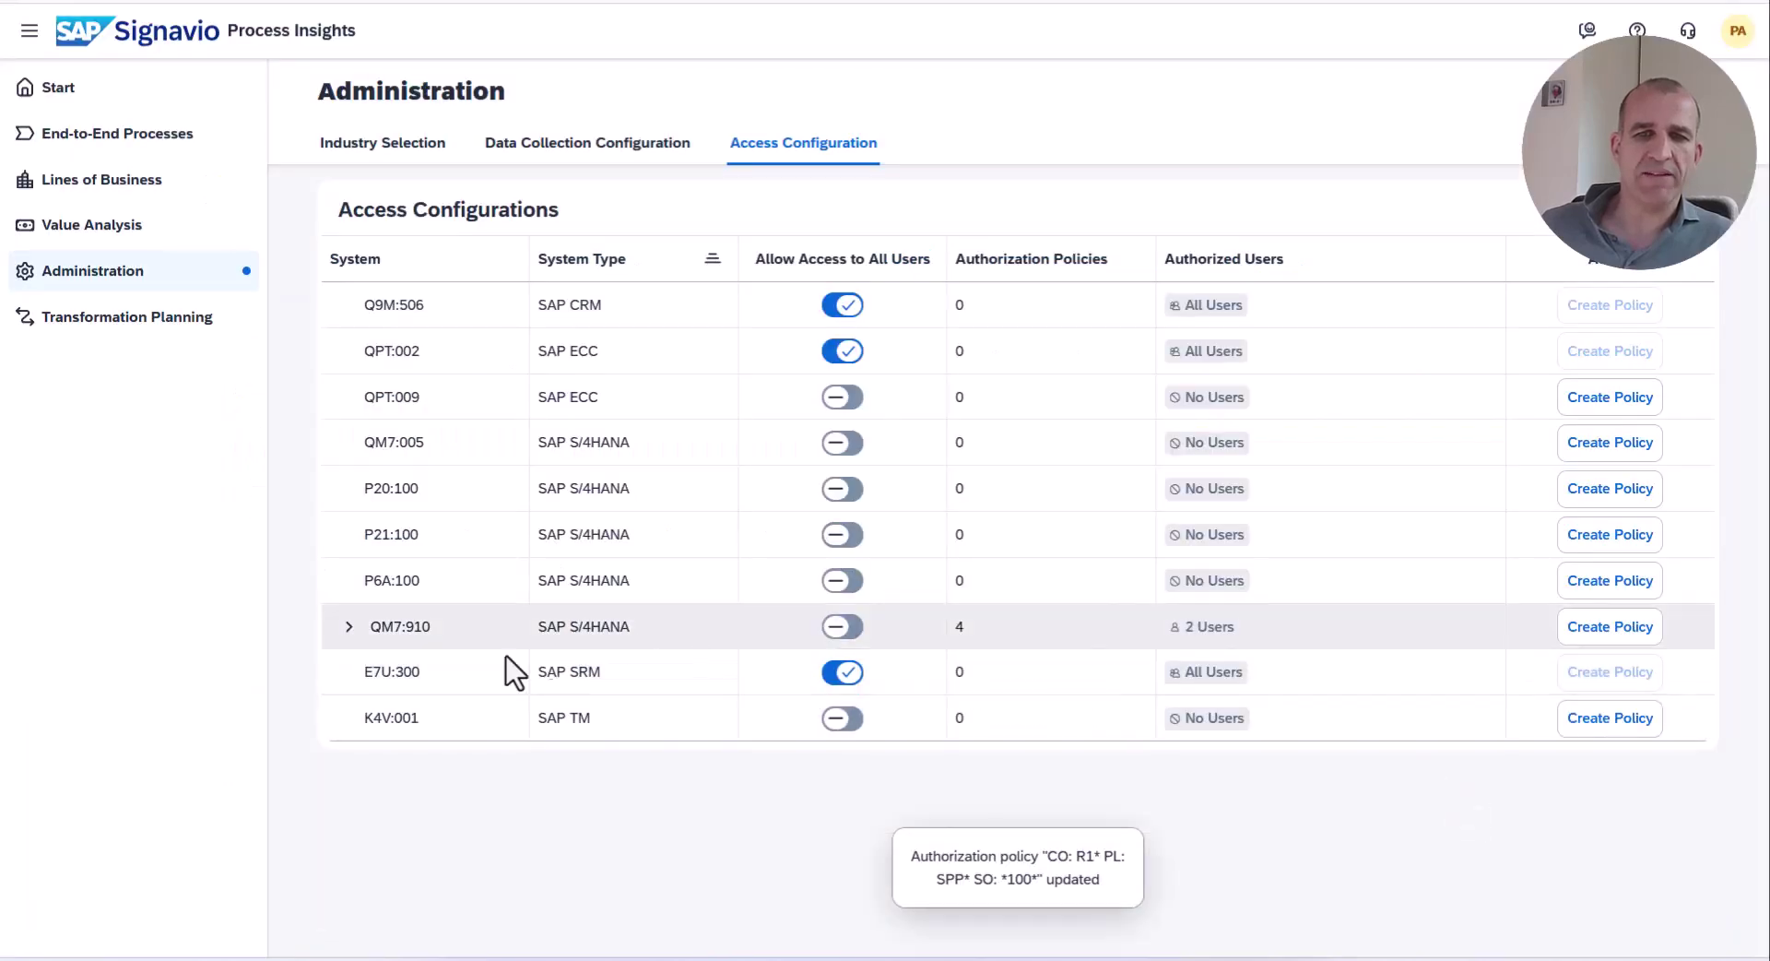
{"action": "left_click", "coordinate": [349, 629]}
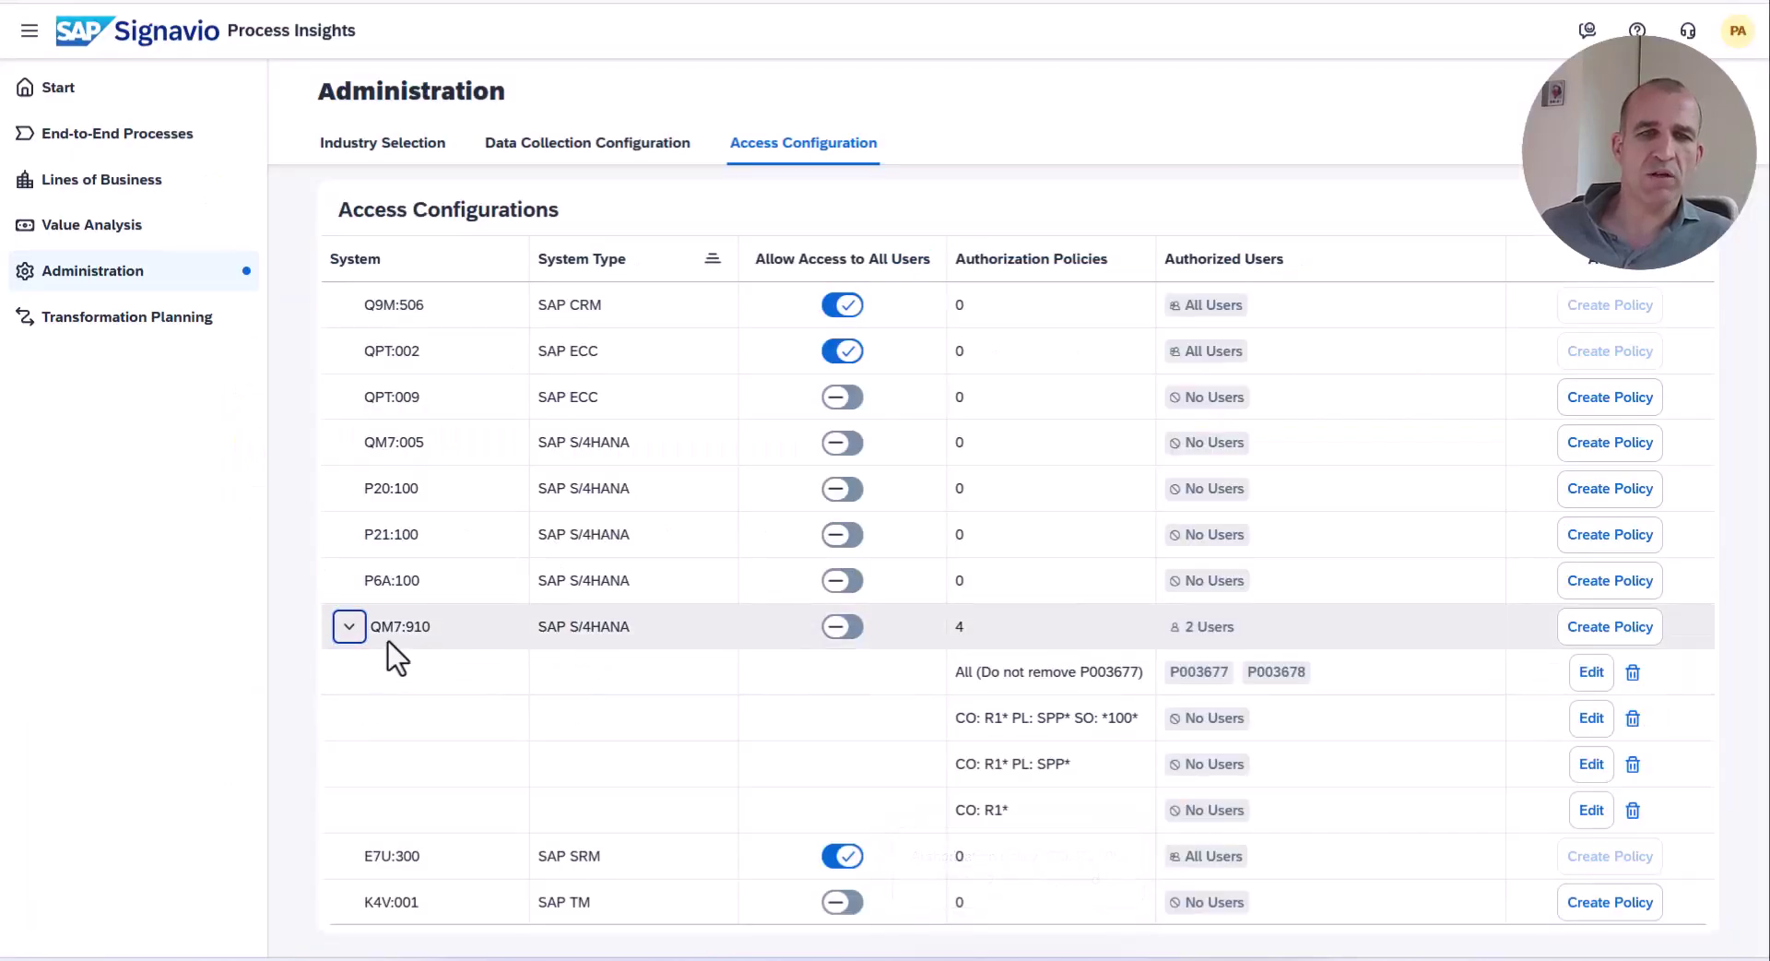
- Reload the user's page to show Invalid system; confirm QM7:910 is no longer a selectable source system
{"action": "key", "text": "alt+Tab"}
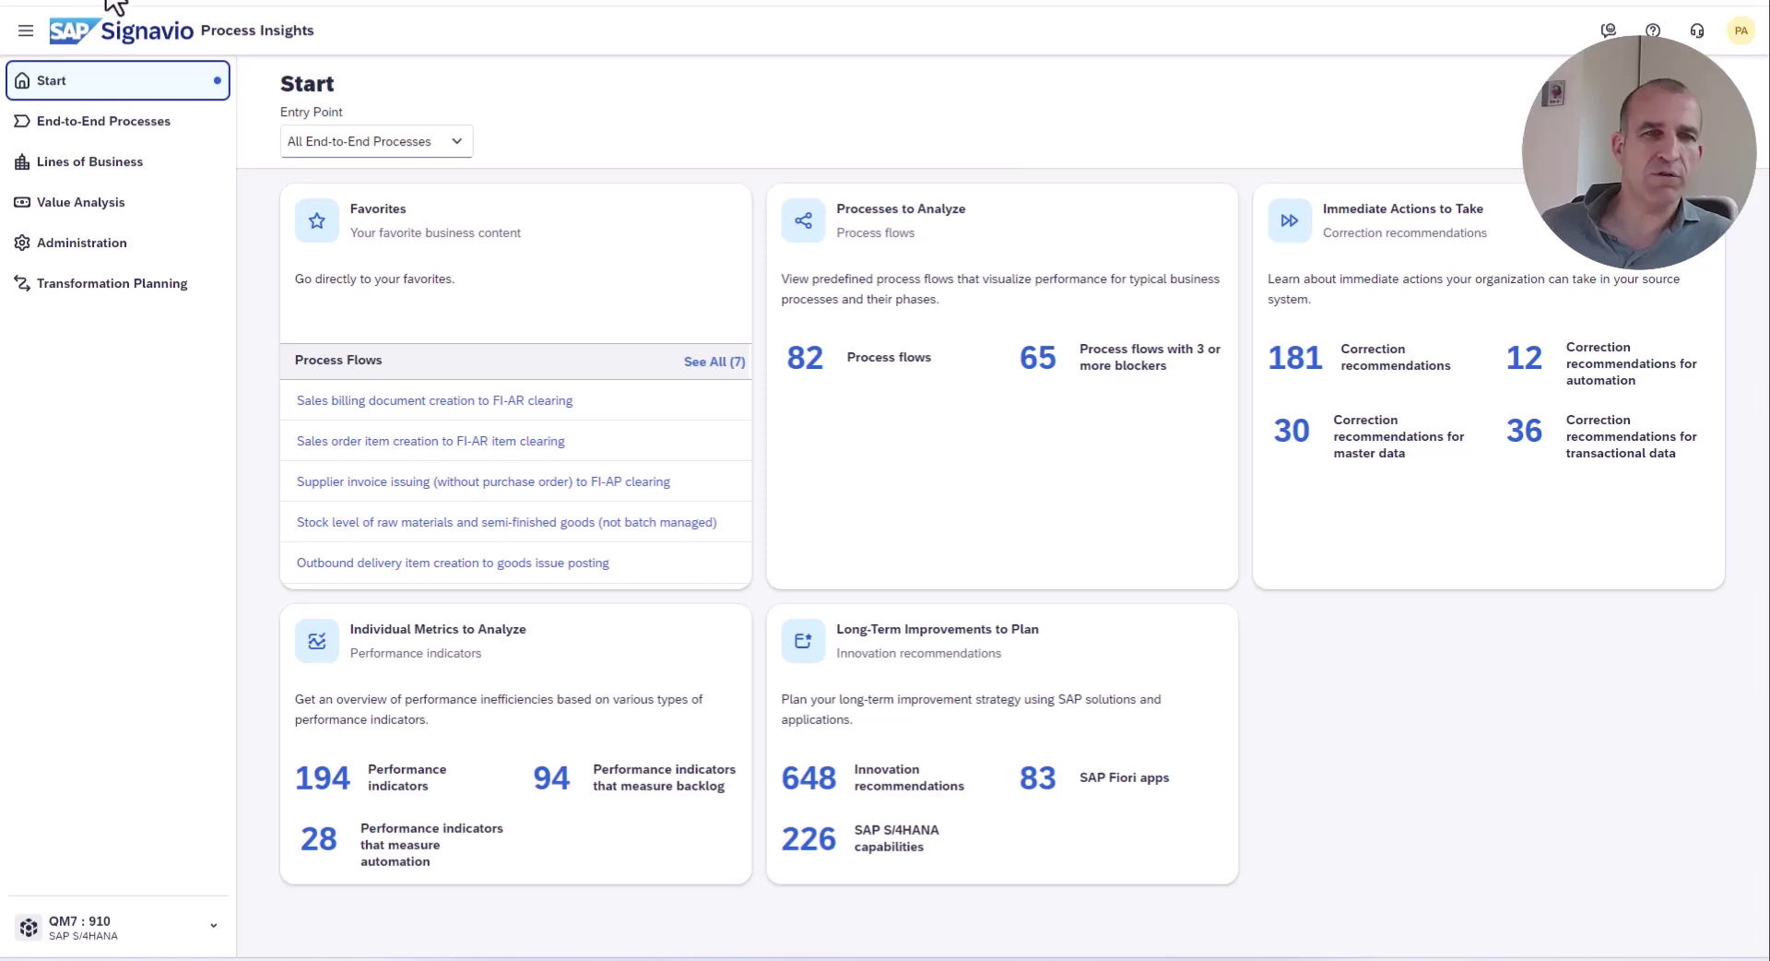
{"action": "left_click", "coordinate": [465, 422]}
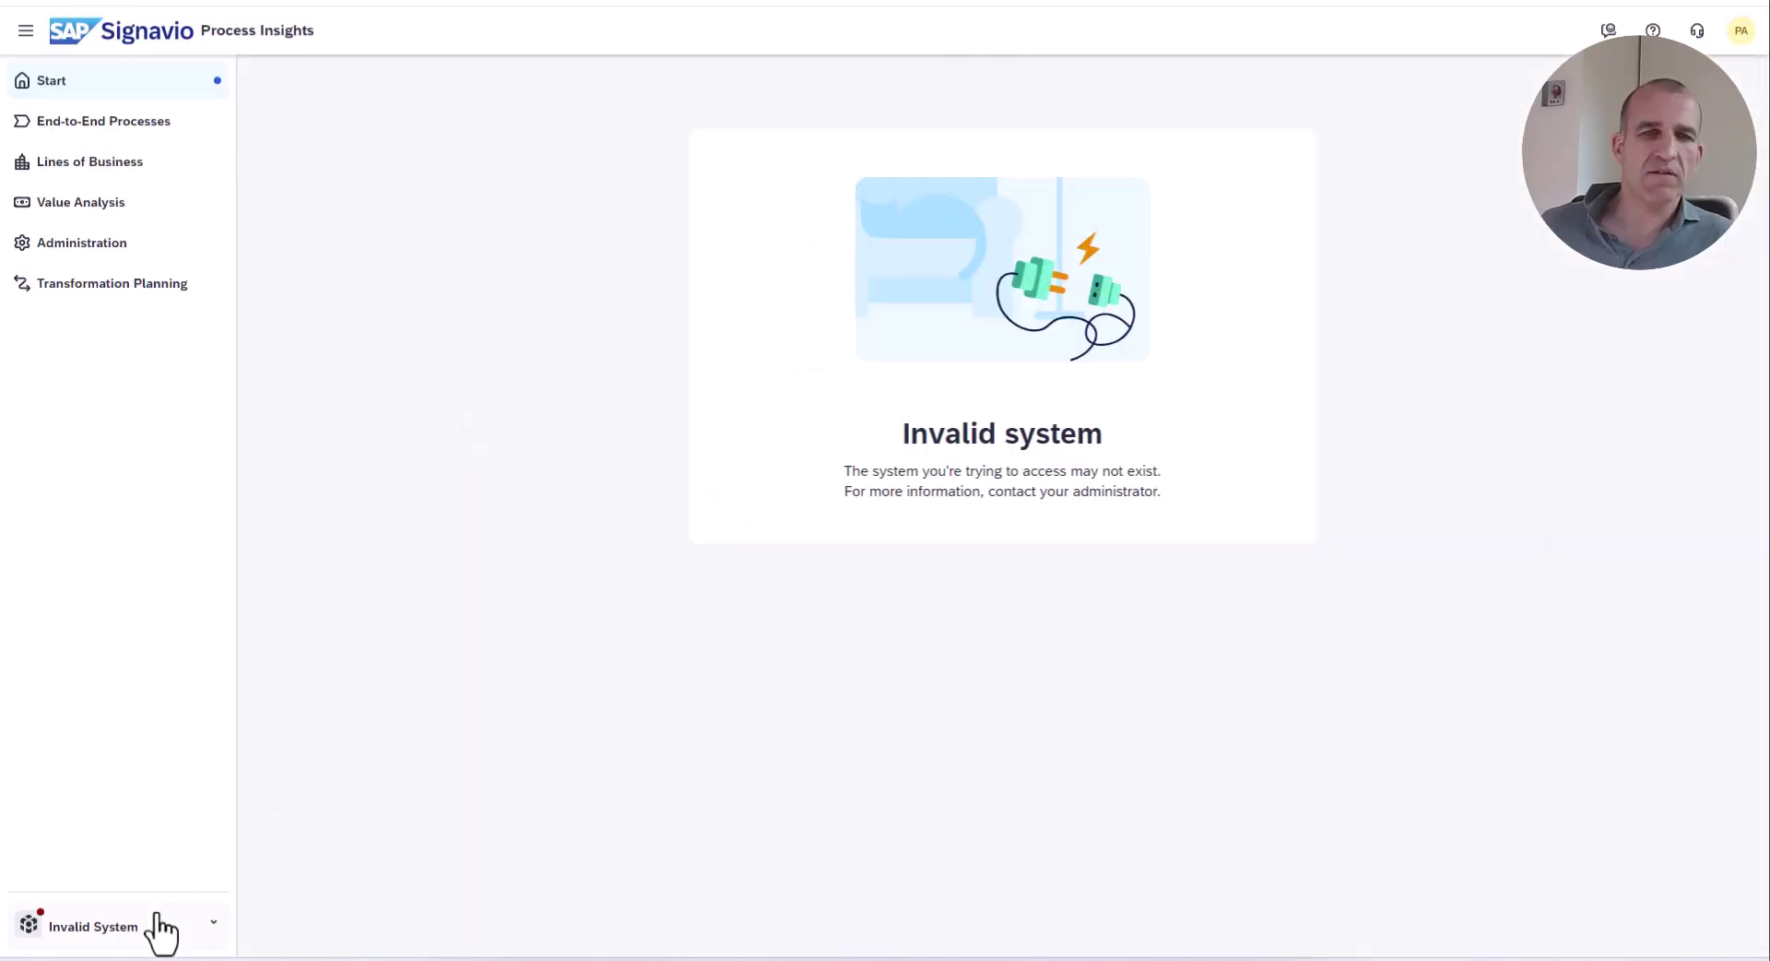
{"action": "left_click", "coordinate": [145, 926]}
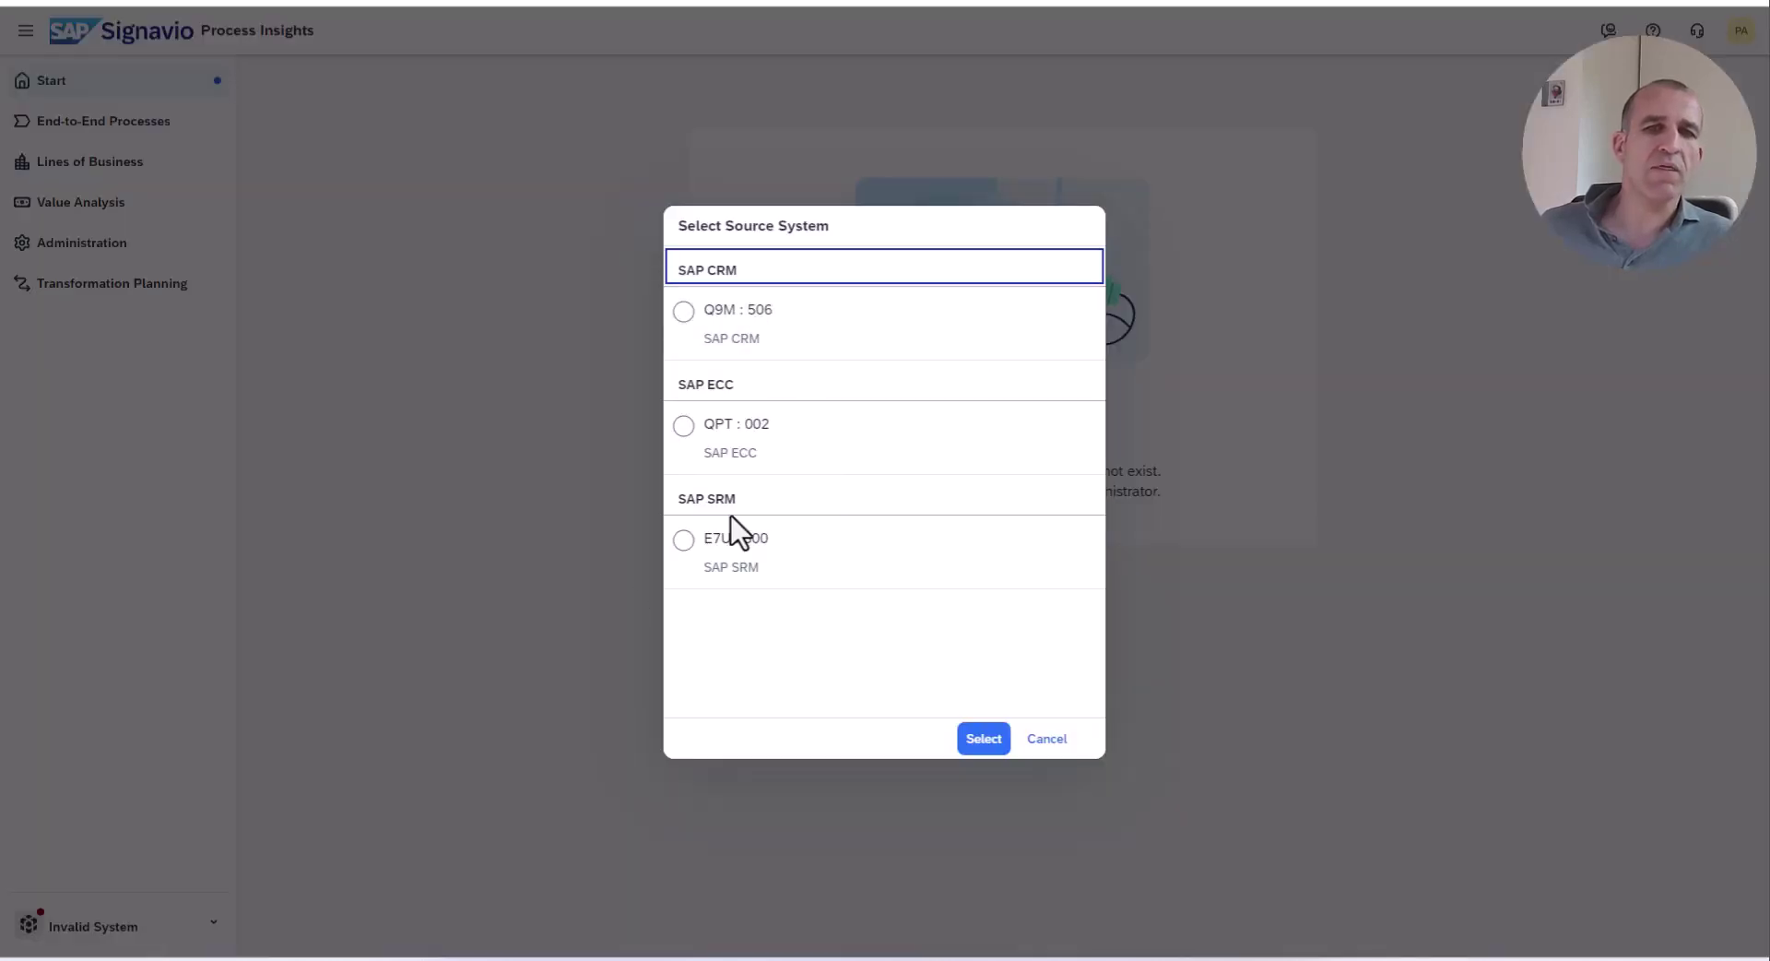
{"action": "left_click", "coordinate": [1047, 738]}
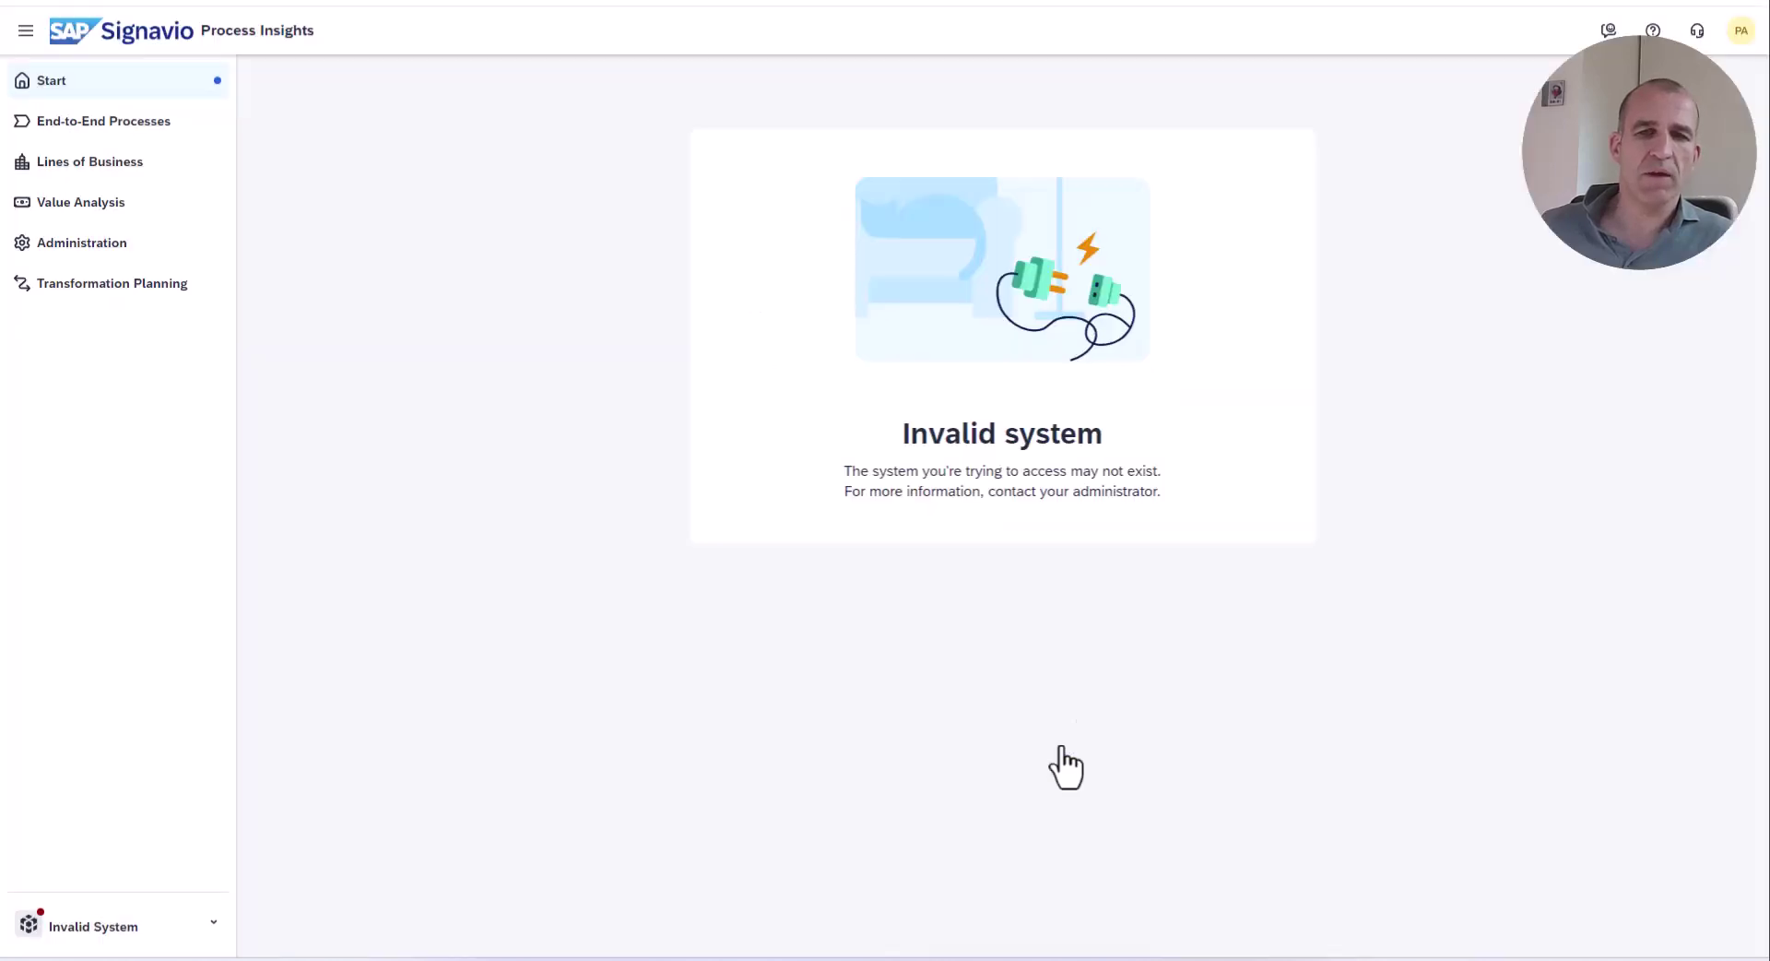